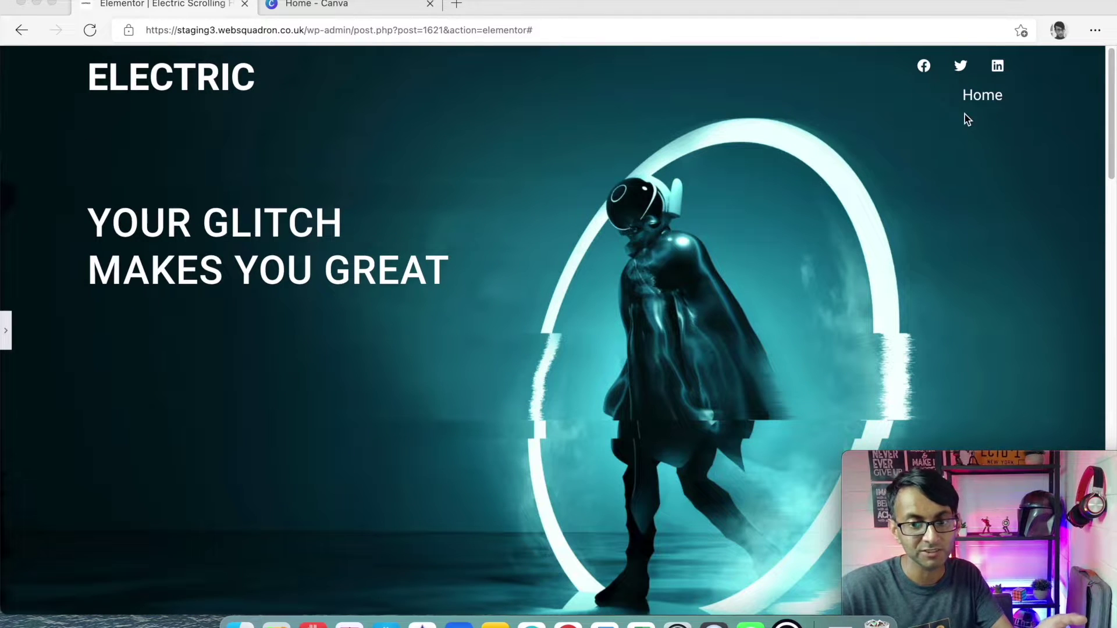
- Select the ELECTRIC heading in the header and bring up its context menu
{"action": "scroll", "coordinate": [890, 179], "scroll_direction": "down", "scroll_amount": 10}
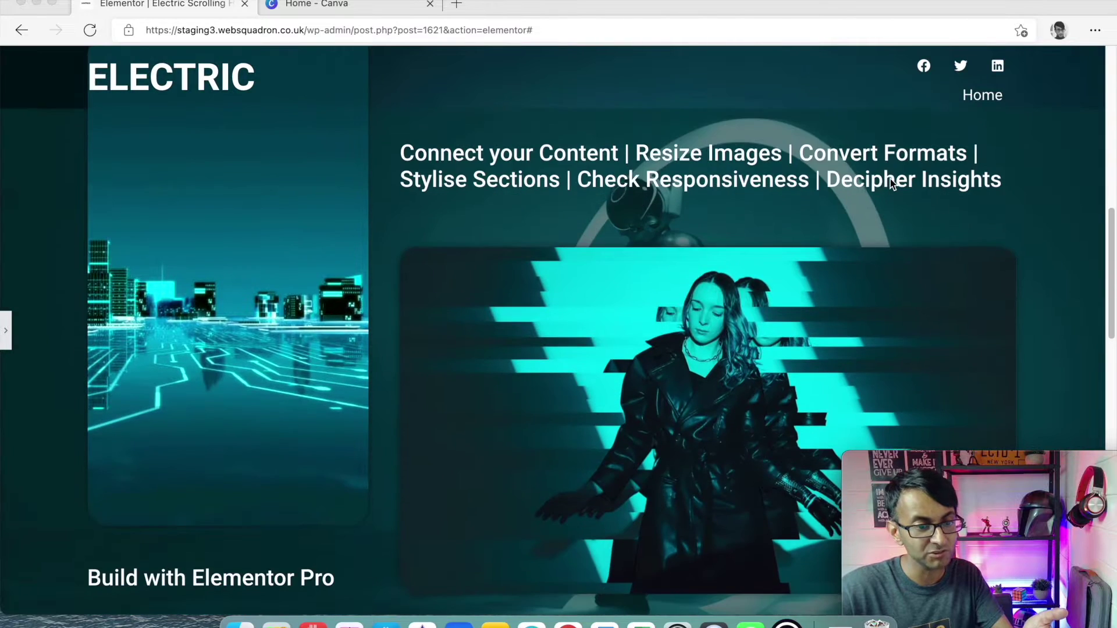
{"action": "scroll", "coordinate": [890, 179], "scroll_direction": "up", "scroll_amount": 10}
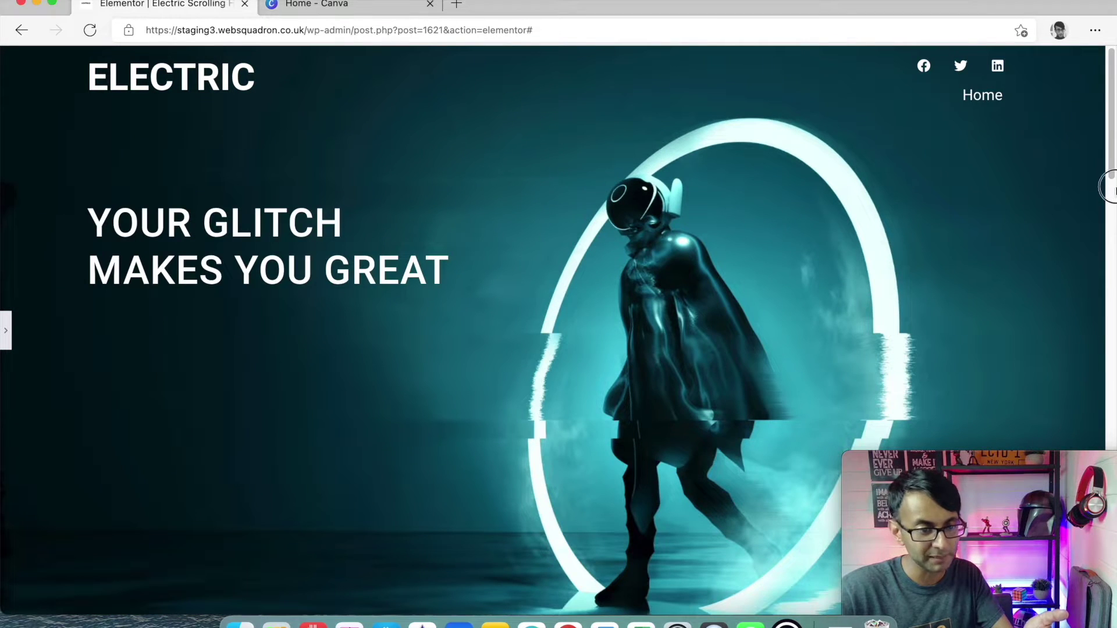
{"action": "left_click_drag", "start_coordinate": [1110, 117], "coordinate": [1109, 144]}
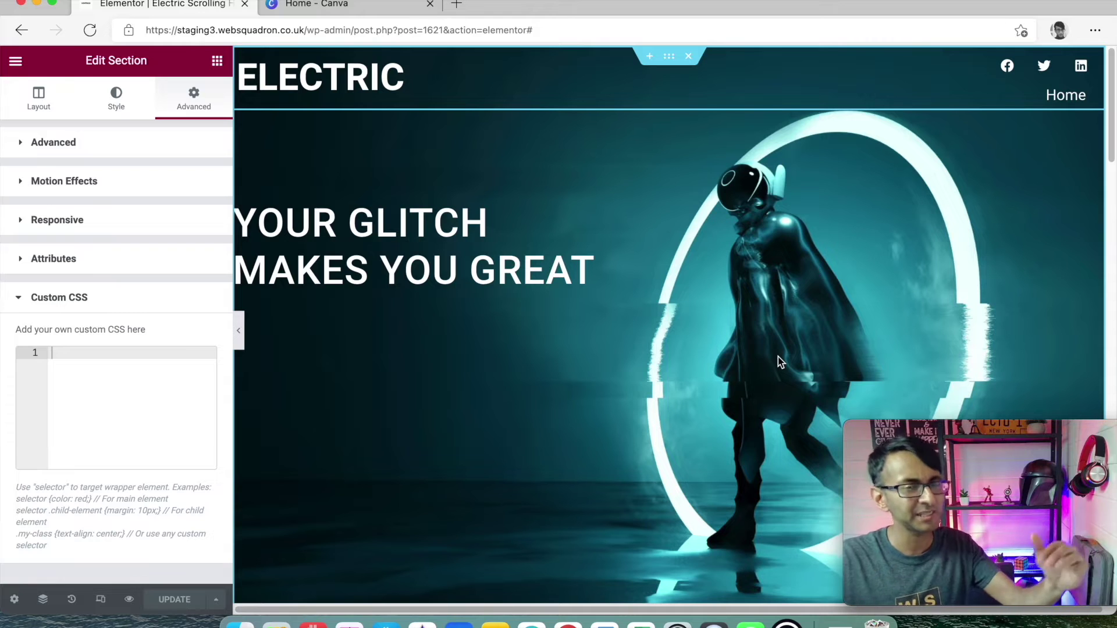
{"action": "left_click", "coordinate": [433, 79]}
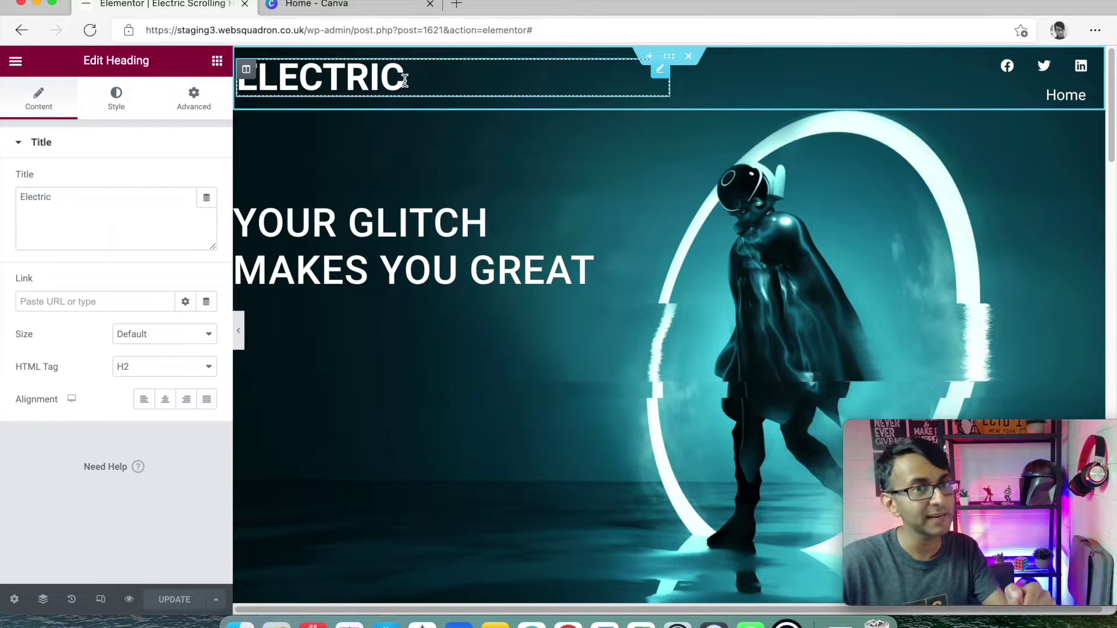
{"action": "right_click", "coordinate": [405, 79]}
- Delete the ELECTRIC heading and drop an Image widget into the empty left column
{"action": "left_click", "coordinate": [473, 305]}
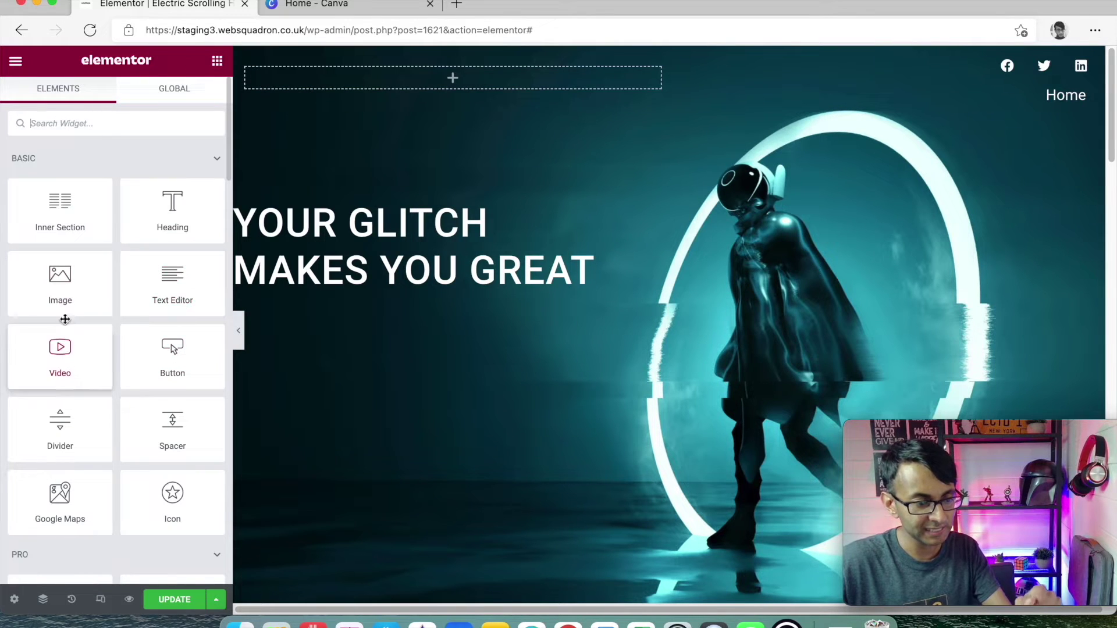
{"action": "left_click_drag", "start_coordinate": [65, 320], "coordinate": [361, 82]}
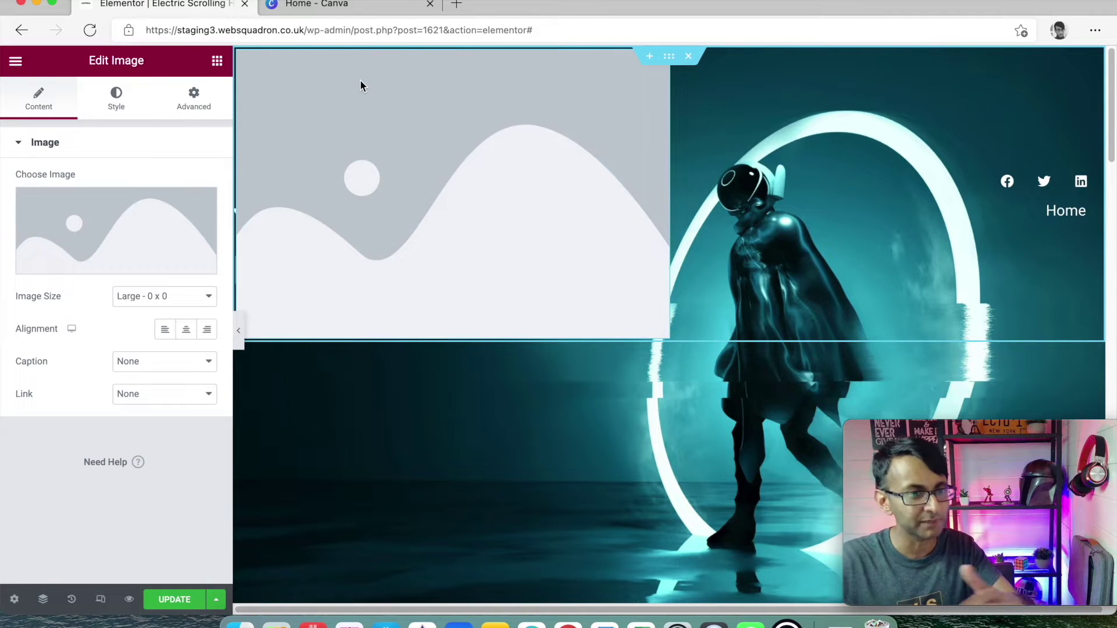
{"action": "left_click", "coordinate": [75, 225]}
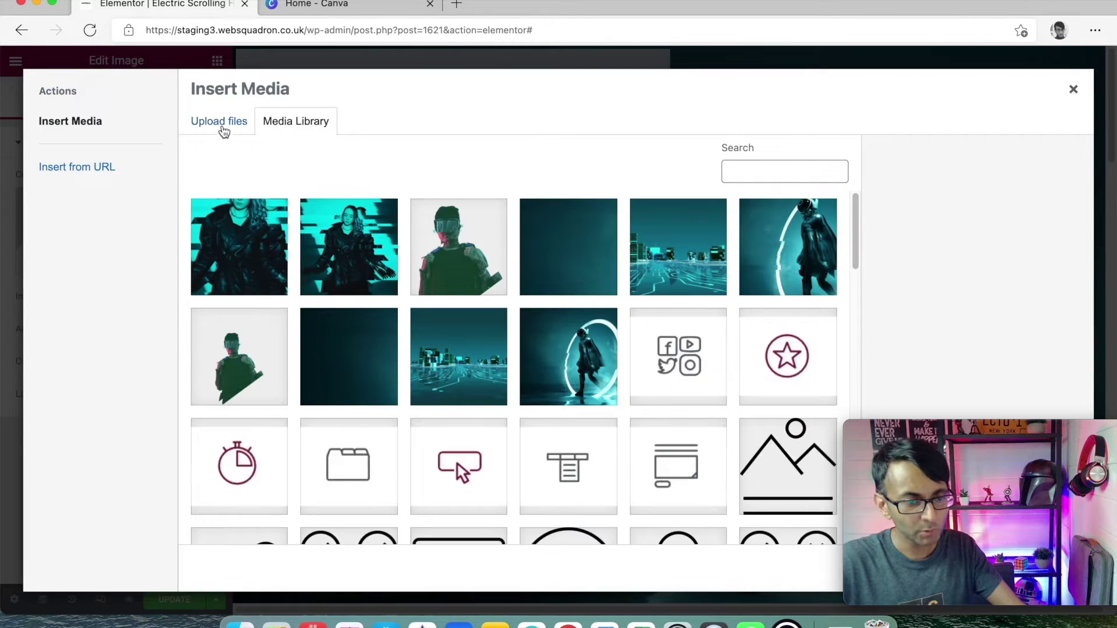
- Upload 'Scrolling white Text.png' and 'Scrolling Black Text (1).png' to the media library
{"action": "left_click", "coordinate": [224, 131]}
{"action": "left_click", "coordinate": [662, 329]}
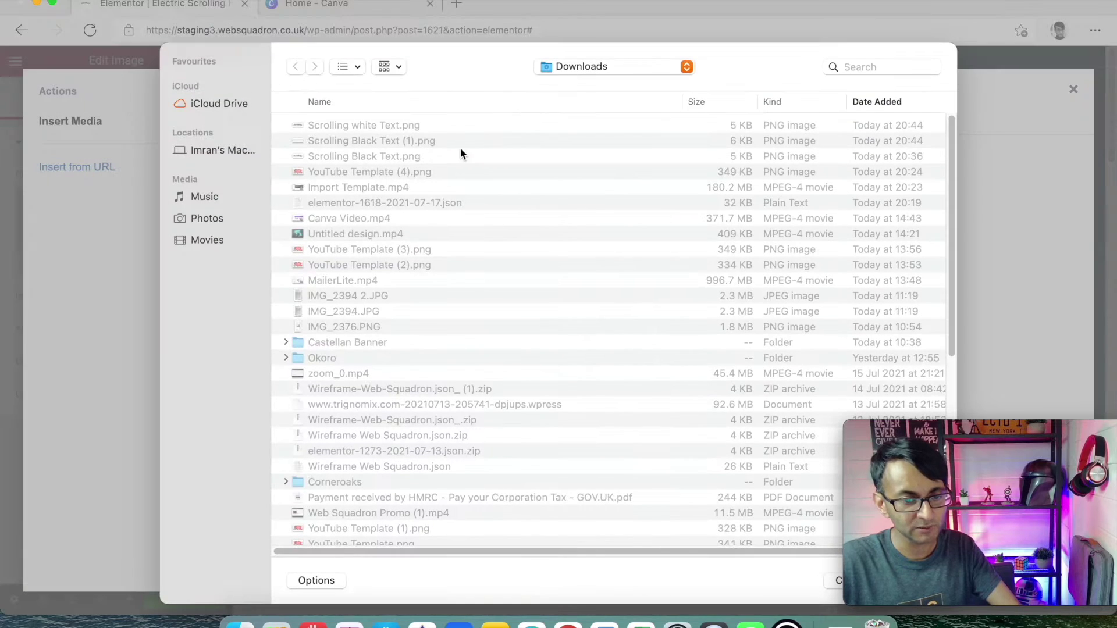
{"action": "left_click", "coordinate": [445, 127]}
{"action": "left_click", "coordinate": [442, 141], "text": "shift"}
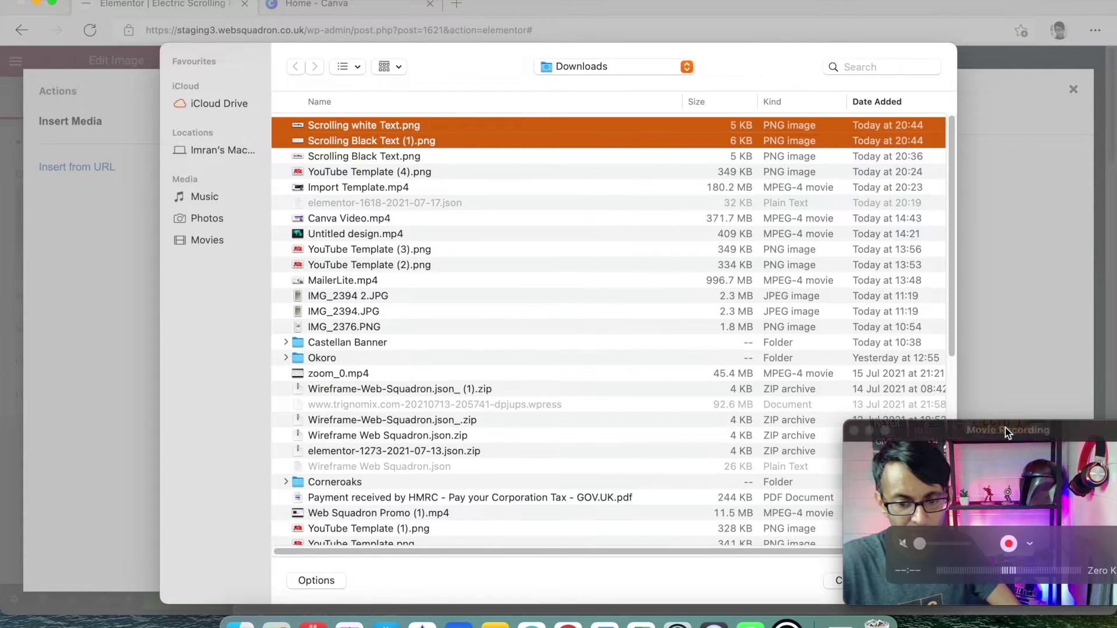
{"action": "left_click_drag", "start_coordinate": [1005, 427], "coordinate": [711, 392]}
{"action": "left_click", "coordinate": [911, 582]}
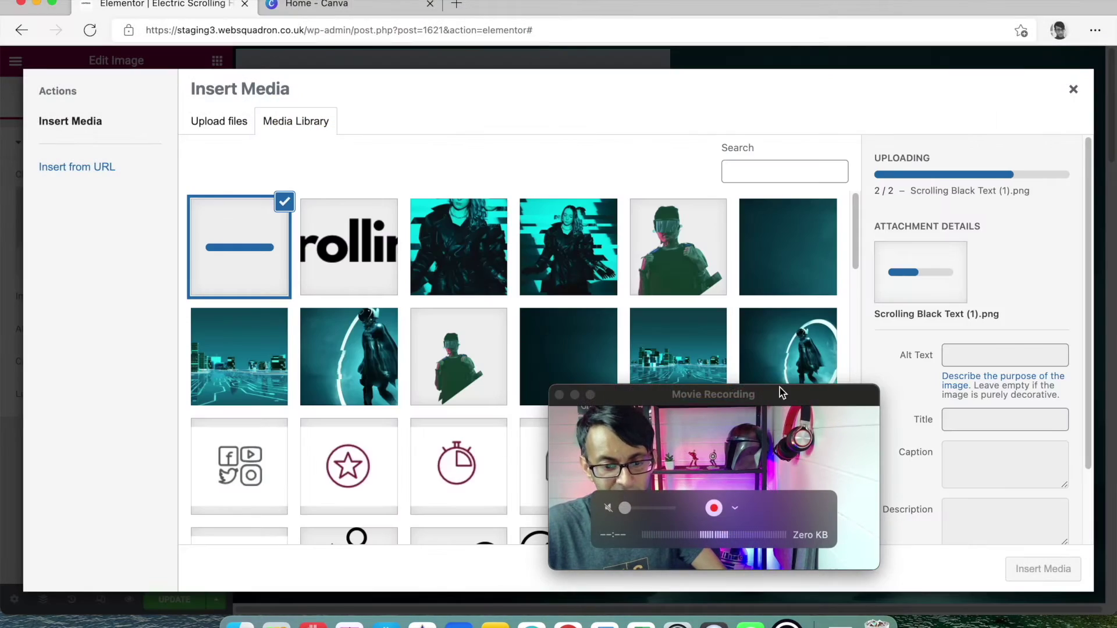
{"action": "left_click_drag", "start_coordinate": [780, 394], "coordinate": [1018, 417]}
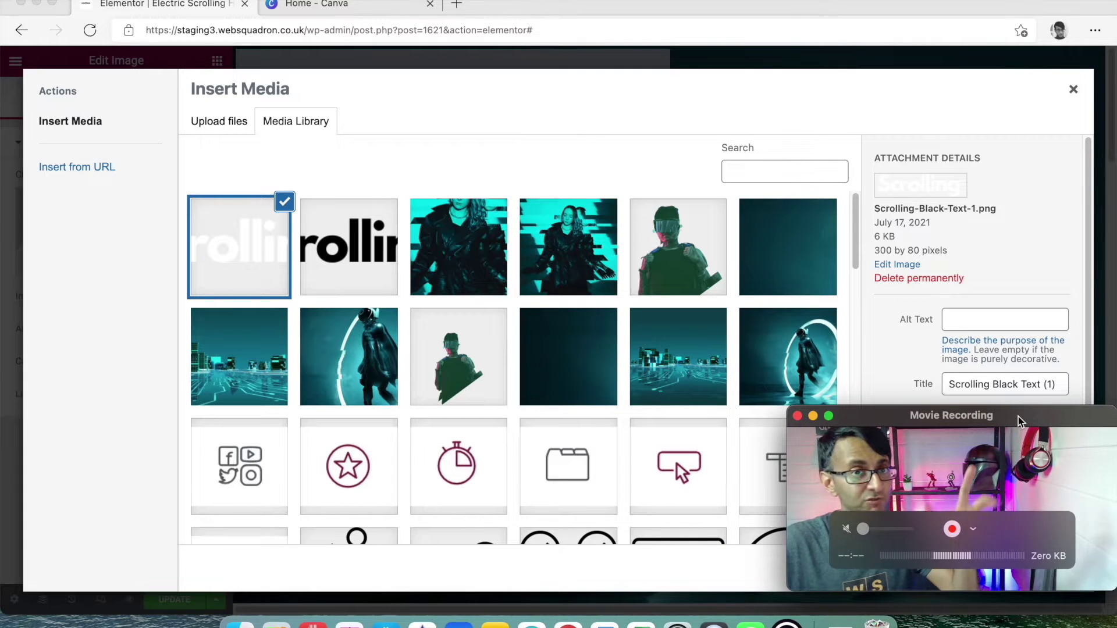
- Insert the white-lettered Scrolling logo into the header's Image widget
{"action": "left_click", "coordinate": [142, 135]}
{"action": "left_click", "coordinate": [384, 259]}
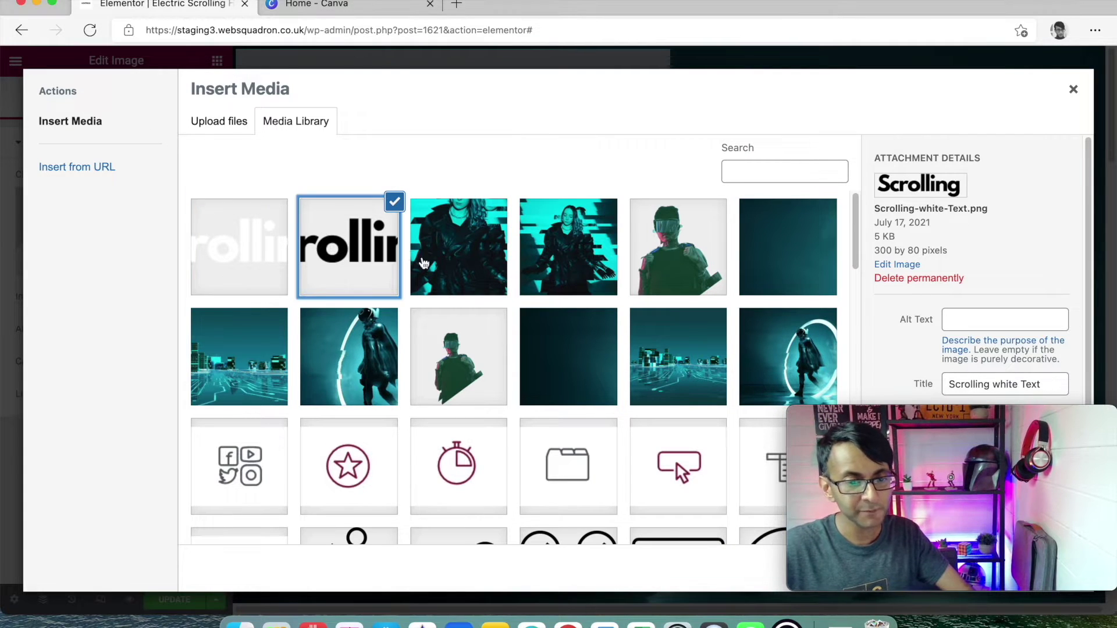
{"action": "left_click", "coordinate": [265, 259]}
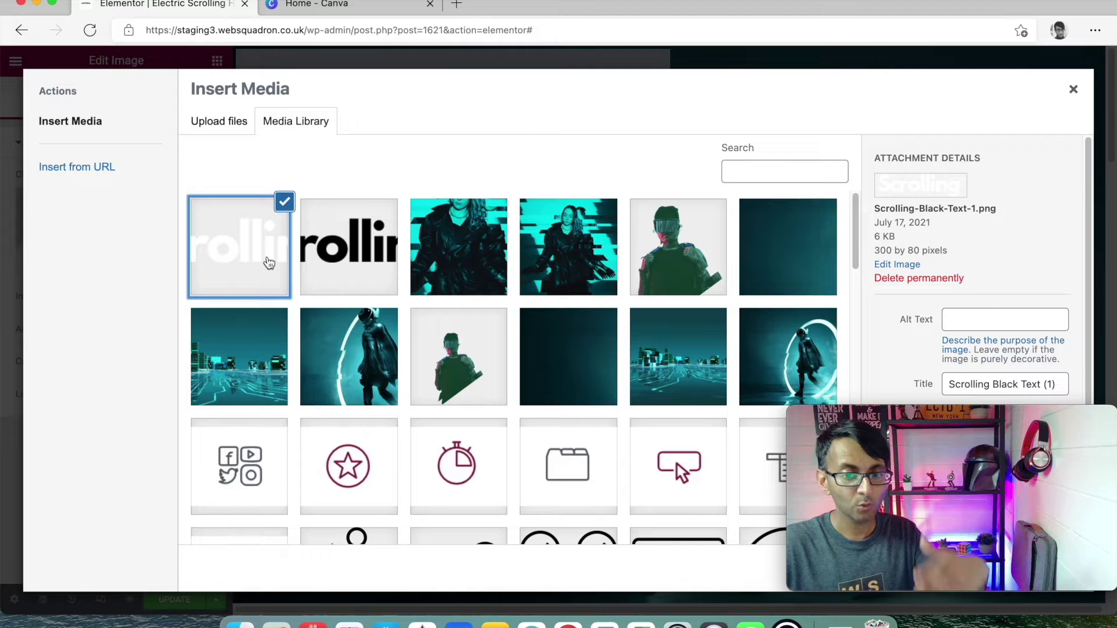
{"action": "left_click", "coordinate": [319, 256]}
{"action": "left_click", "coordinate": [244, 256]}
{"action": "mouse_move", "coordinate": [1037, 421]}
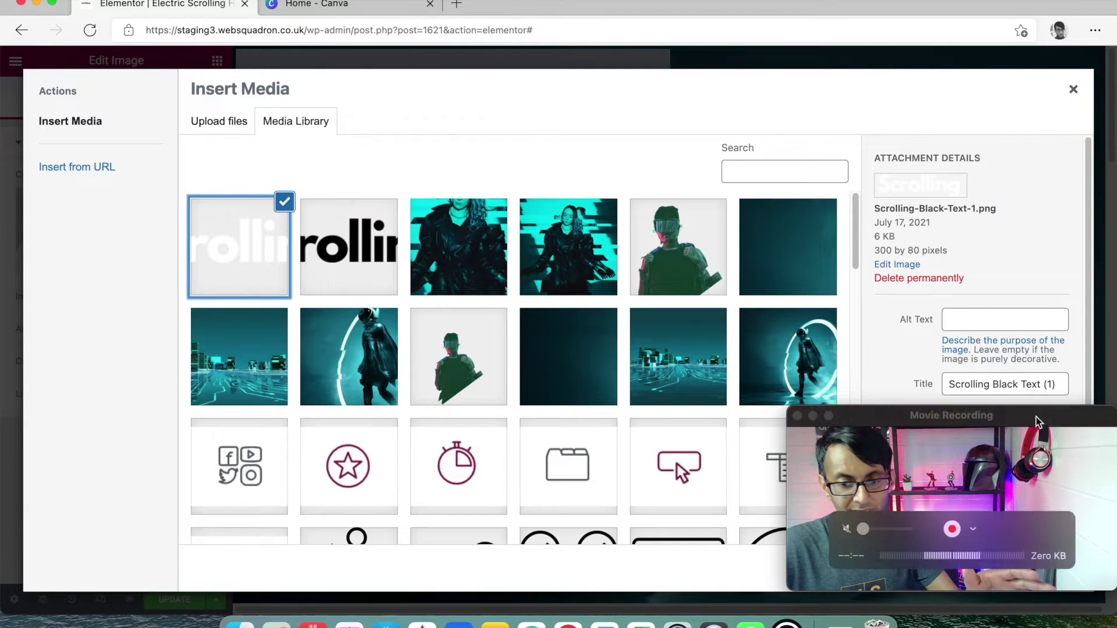
{"action": "left_click_drag", "start_coordinate": [1037, 421], "coordinate": [796, 376]}
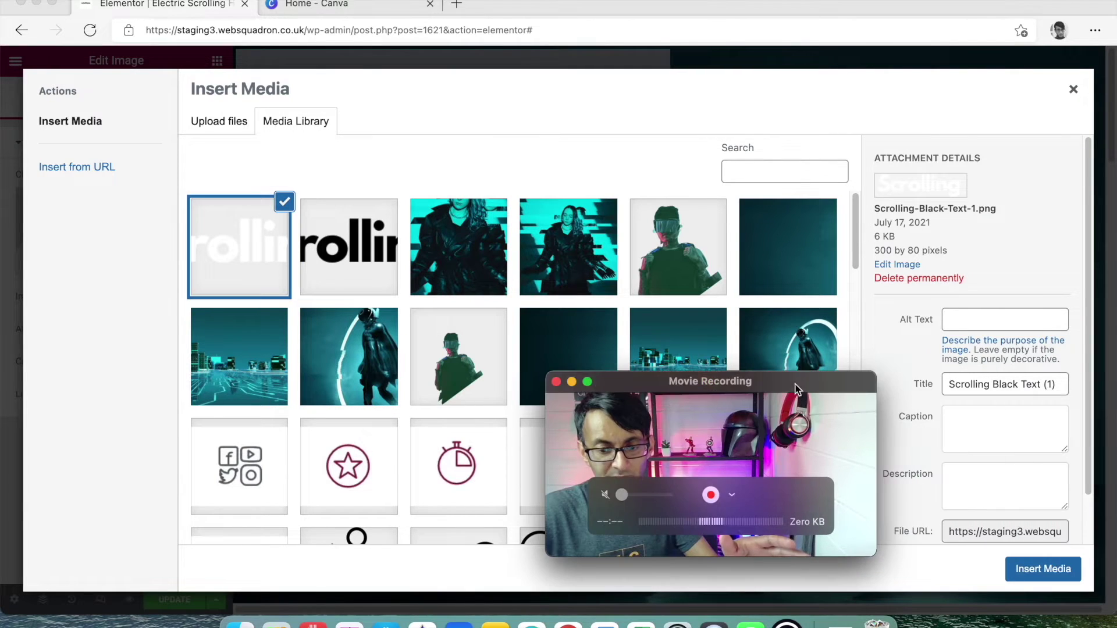
{"action": "left_click", "coordinate": [1043, 570]}
{"action": "left_click_drag", "start_coordinate": [687, 384], "coordinate": [943, 449]}
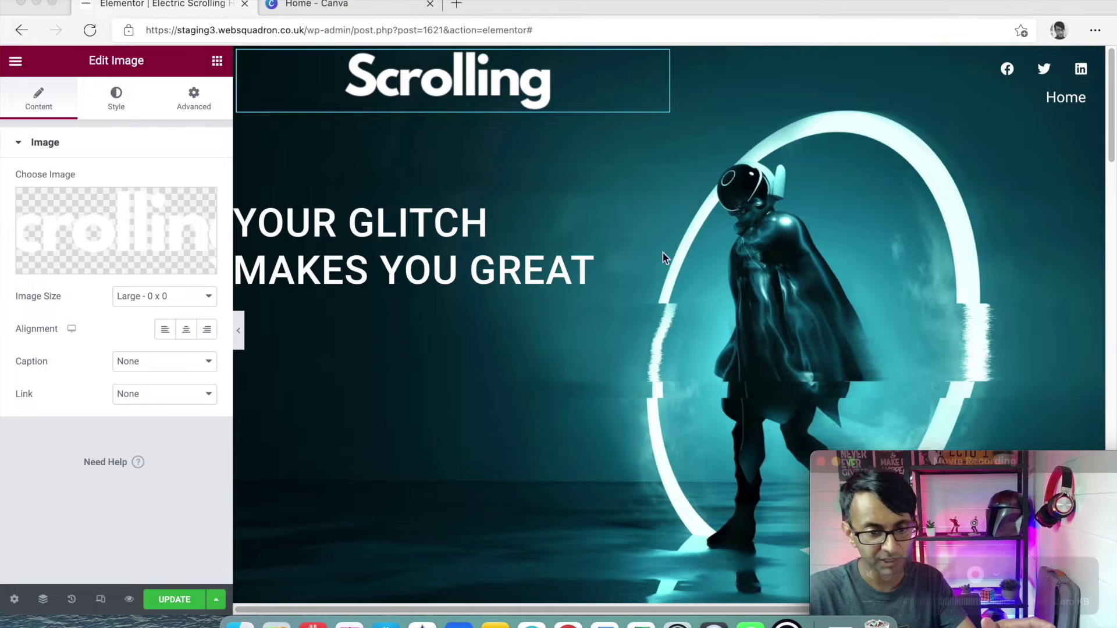
- Left-align the logo, set its width to 200 px, and update the page
{"action": "left_click", "coordinate": [165, 329]}
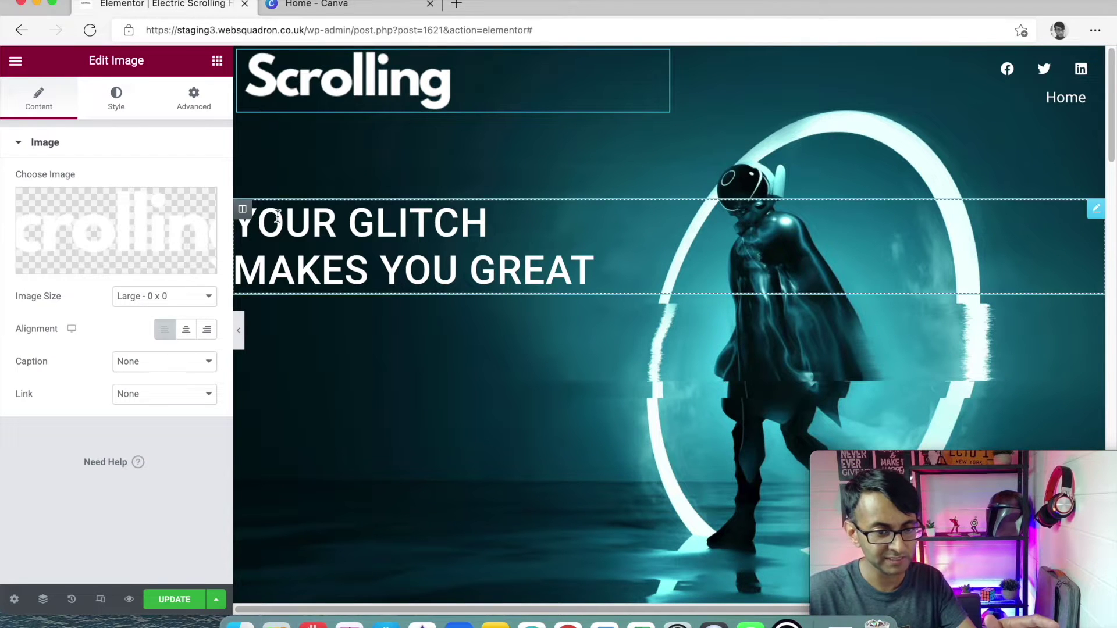
{"action": "left_click", "coordinate": [127, 104]}
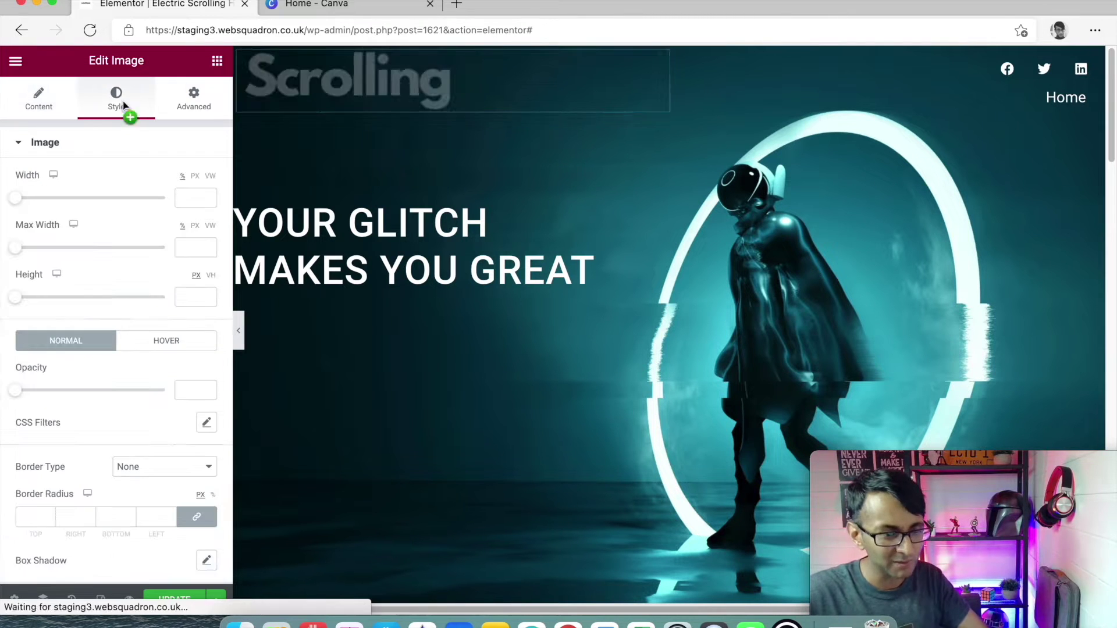
{"action": "left_click", "coordinate": [196, 177]}
{"action": "left_click", "coordinate": [186, 198]}
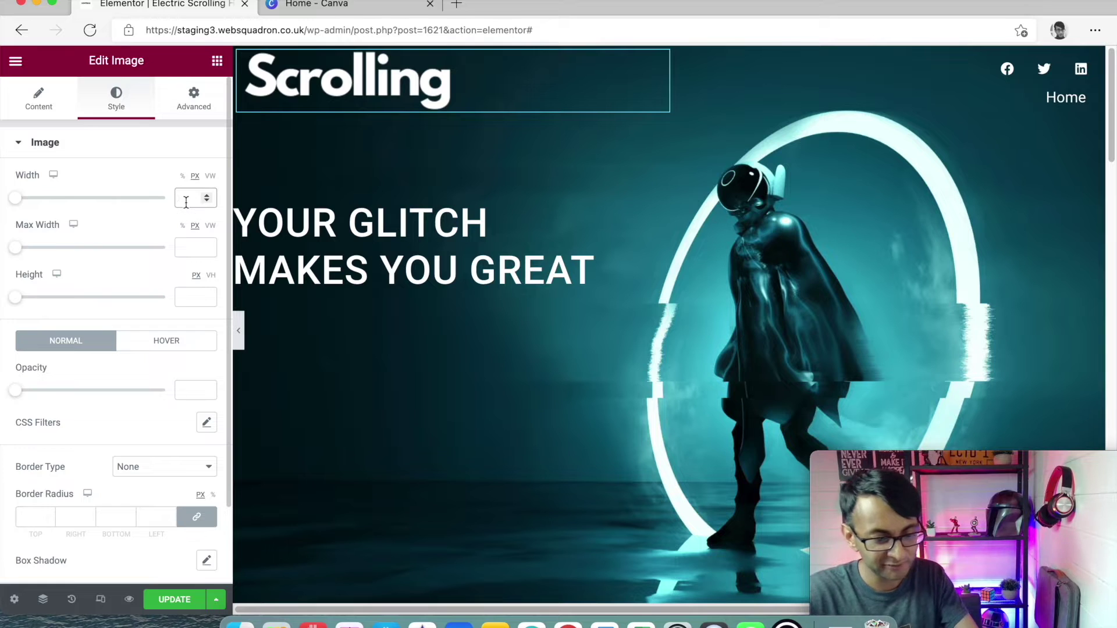
{"action": "type", "text": "300"}
{"action": "key", "text": "BackSpace"}
{"action": "key", "text": "BackSpace"}
{"action": "key", "text": "BackSpace"}
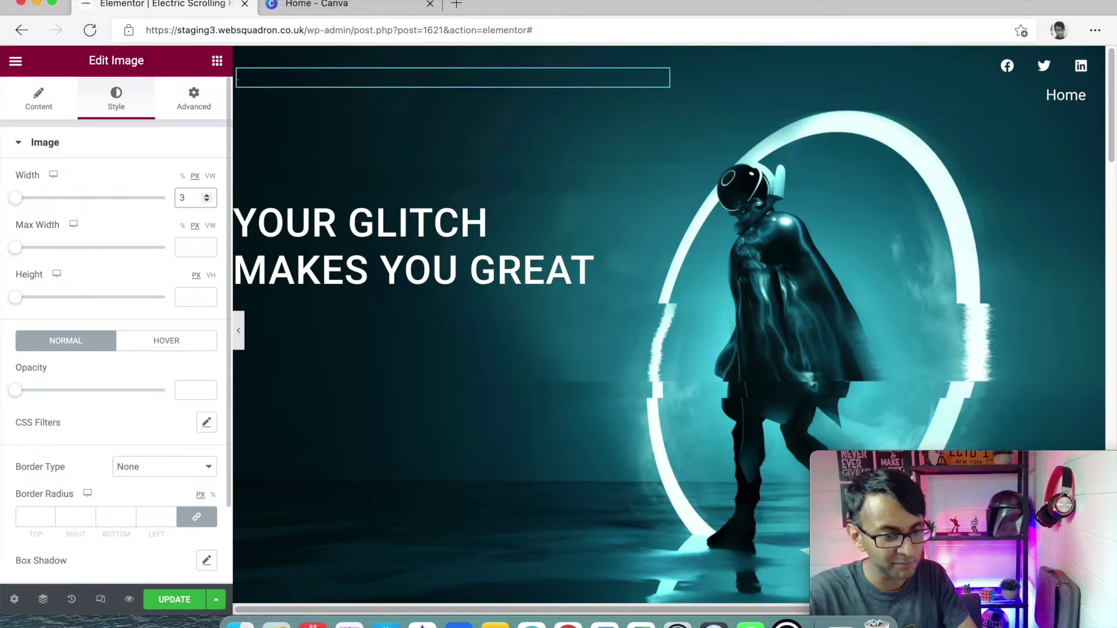
{"action": "type", "text": "200"}
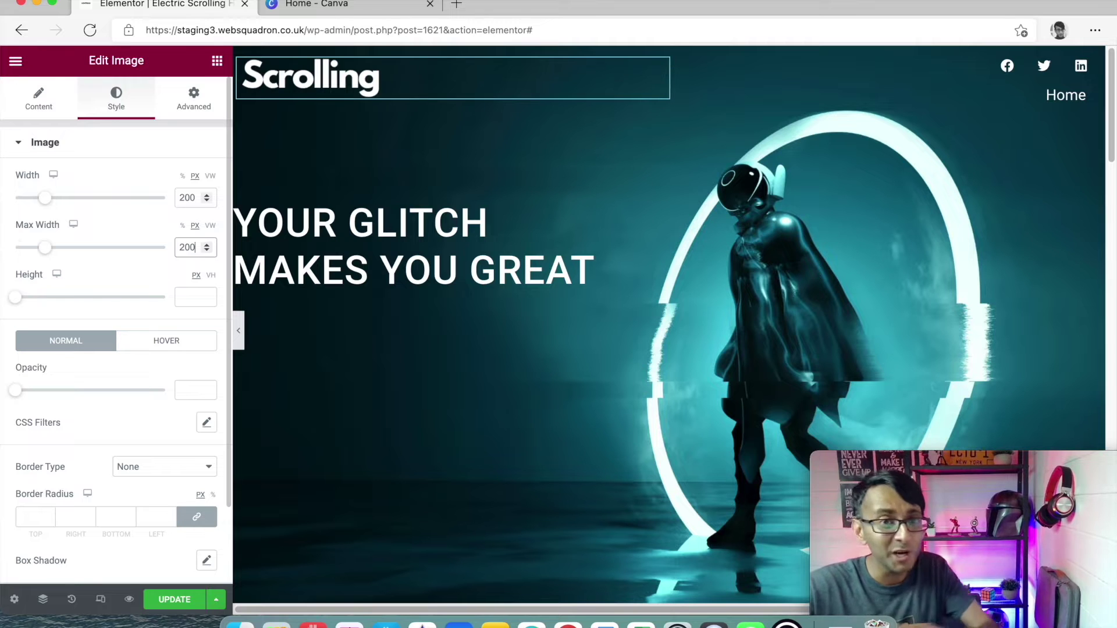
{"action": "left_click", "coordinate": [175, 600]}
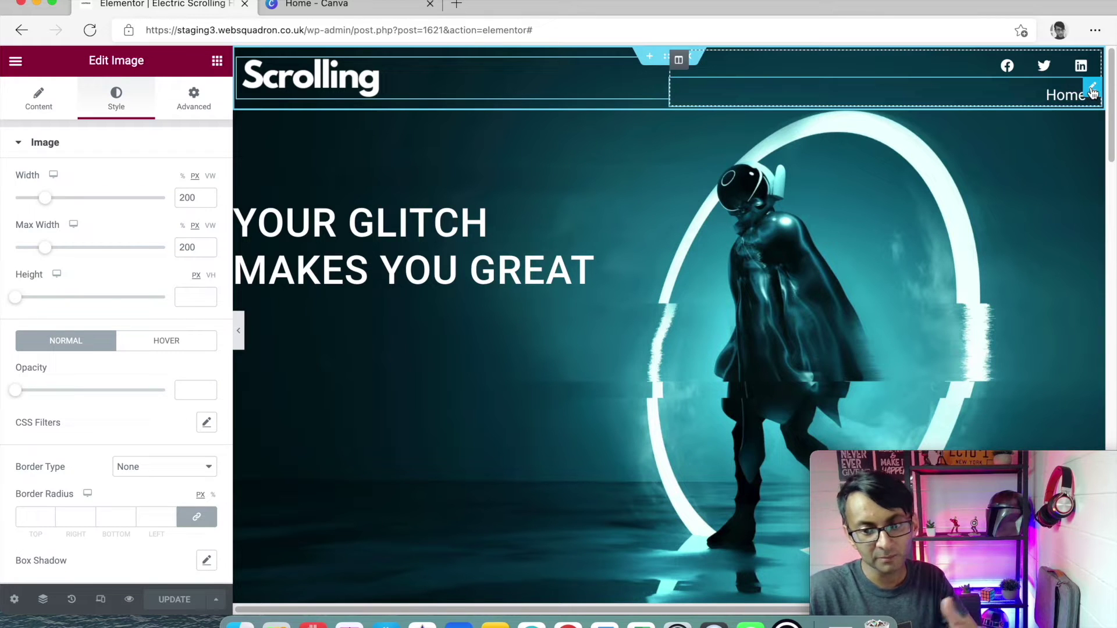
- Check the navigation menu and social icons settings, then reselect the logo image
{"action": "left_click", "coordinate": [1093, 90]}
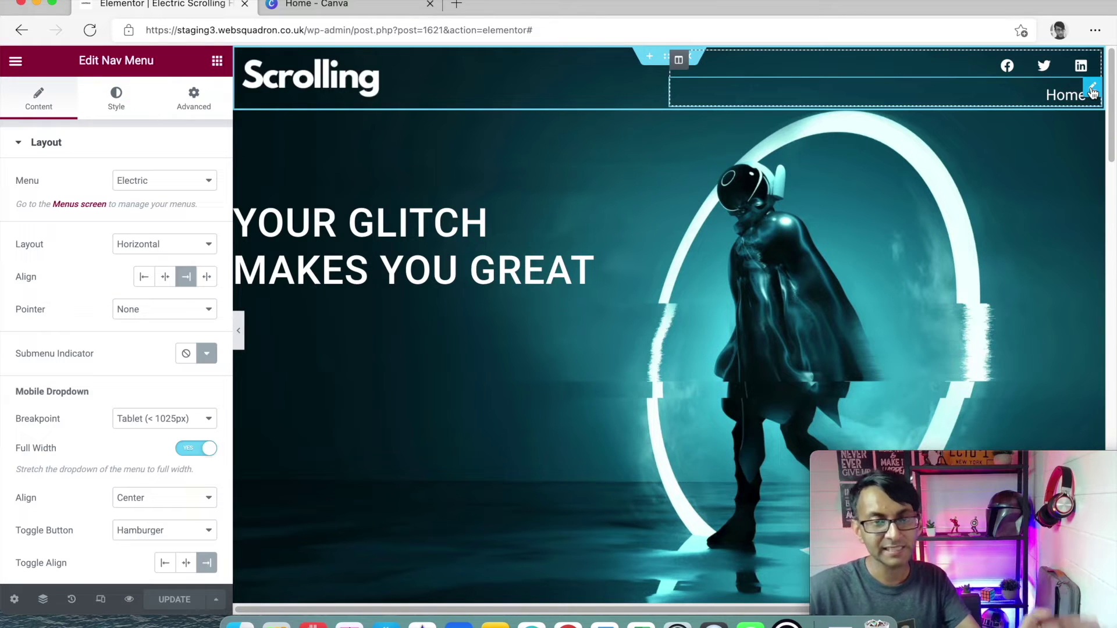
{"action": "left_click", "coordinate": [1093, 60]}
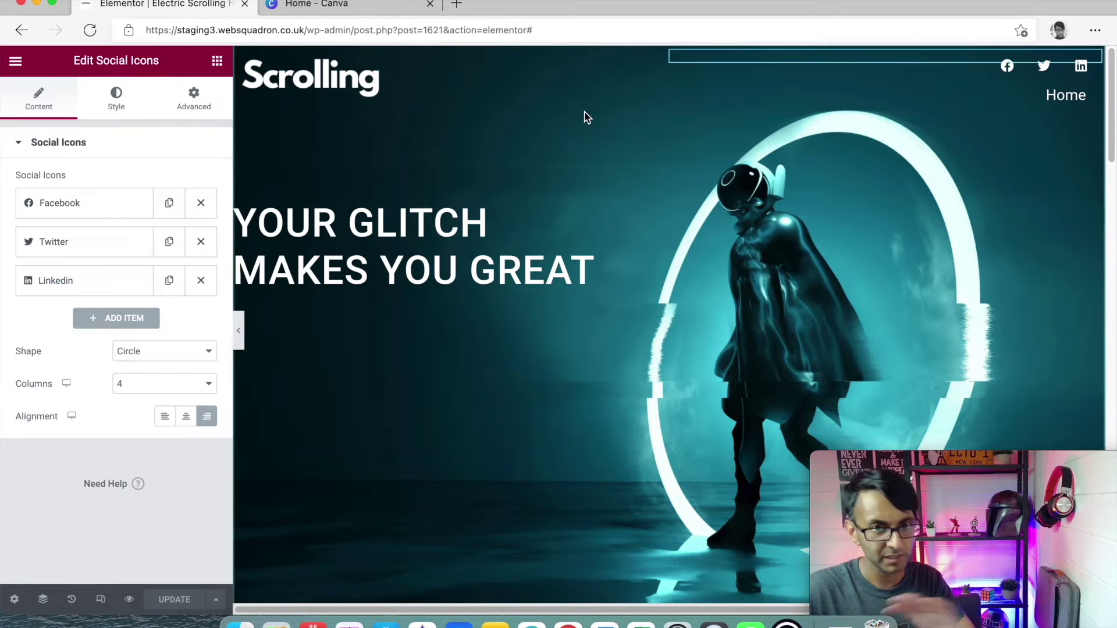
{"action": "left_click", "coordinate": [428, 87]}
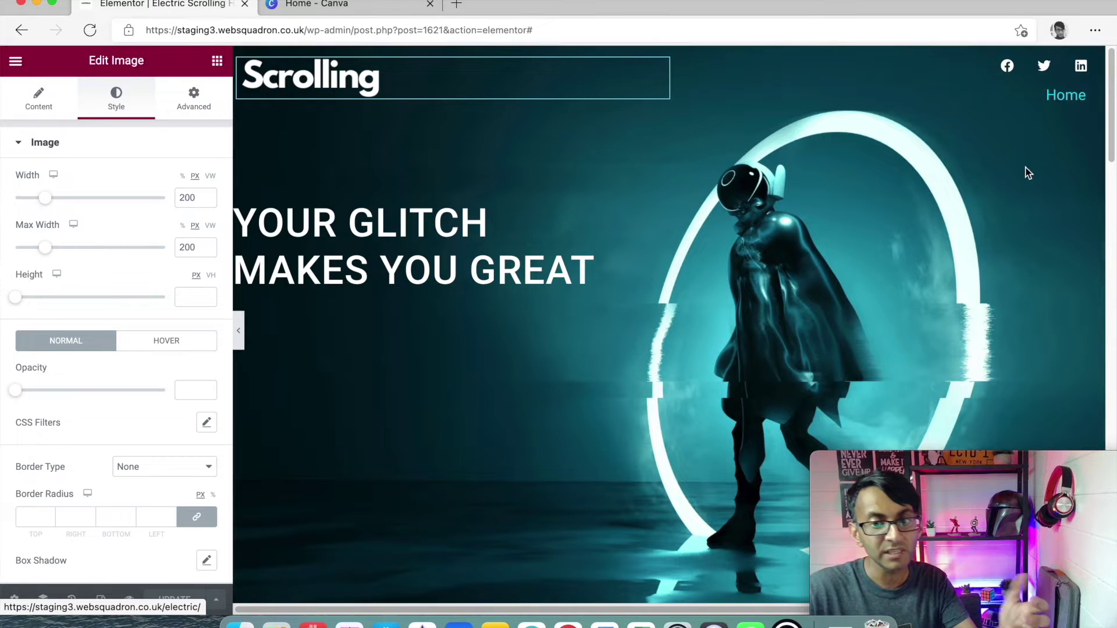
- Scroll through the logo's style panel to review its 200 px width and max width
{"action": "scroll", "coordinate": [1053, 164], "scroll_direction": "down", "scroll_amount": 5}
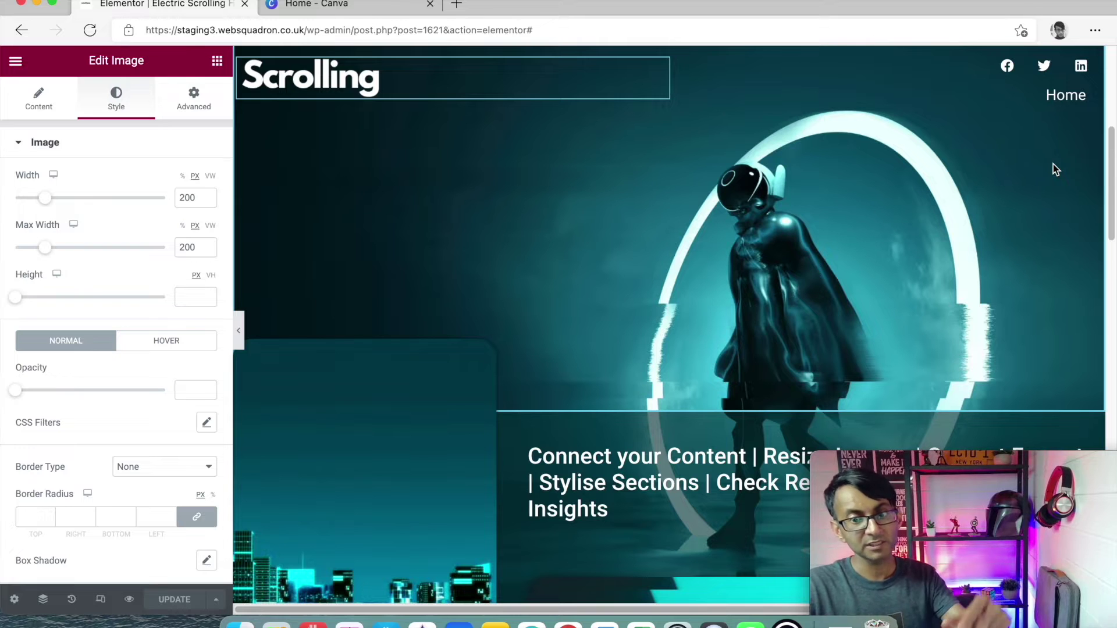
{"action": "scroll", "coordinate": [635, 142], "scroll_direction": "up", "scroll_amount": 2}
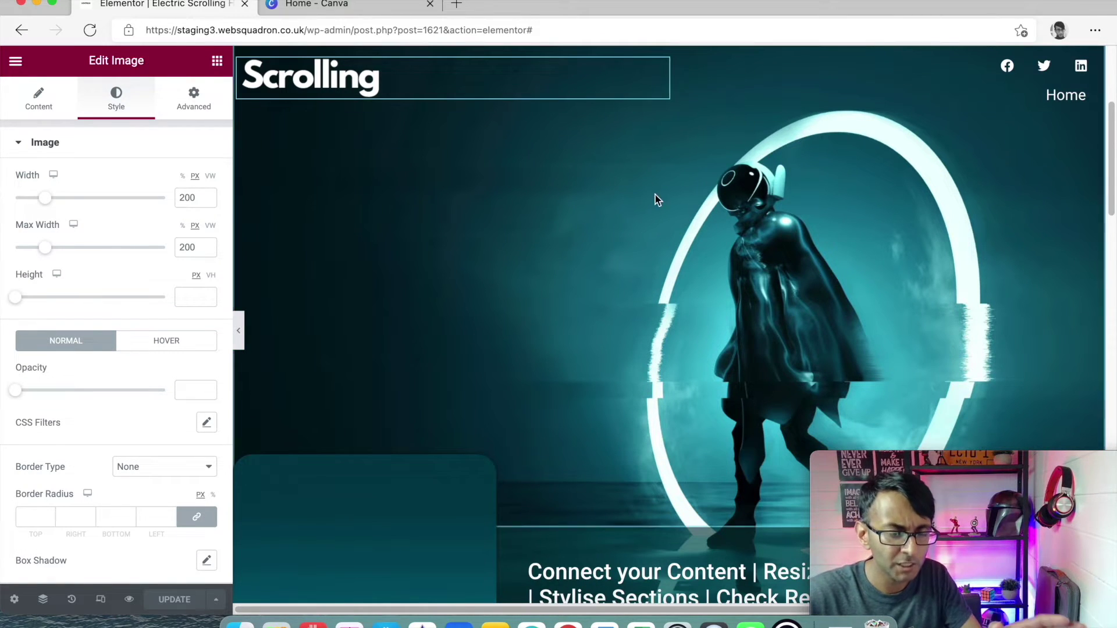
{"action": "scroll", "coordinate": [513, 172], "scroll_direction": "up", "scroll_amount": 2}
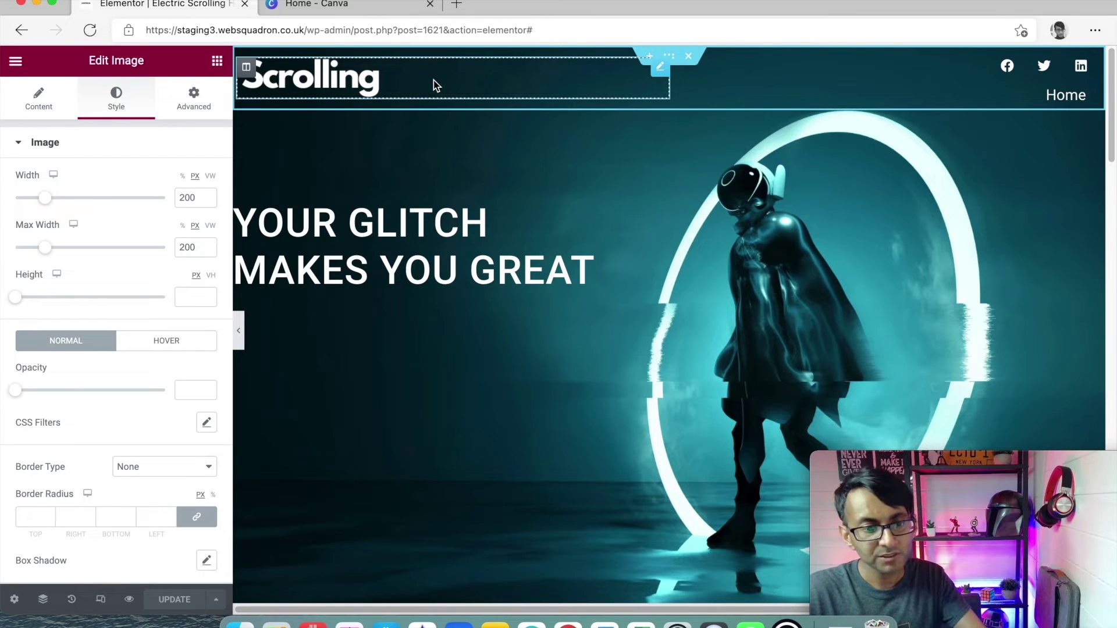
- Add the CSS class original-logo to the white logo, fixing the typo, and save
{"action": "left_click", "coordinate": [193, 99]}
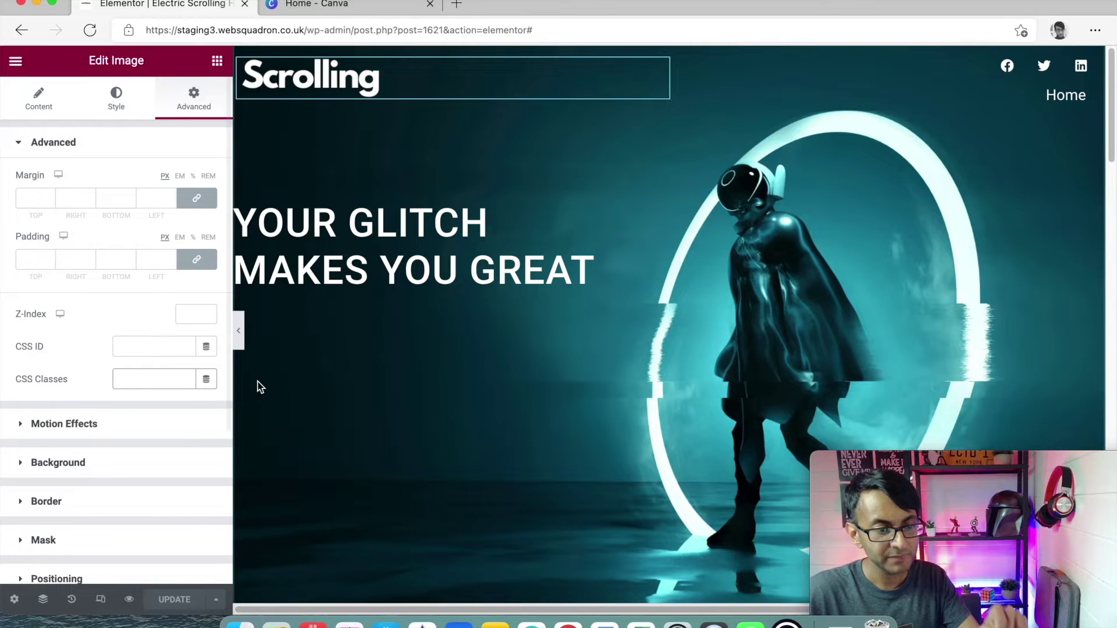
{"action": "type", "text": "orignal-logo"}
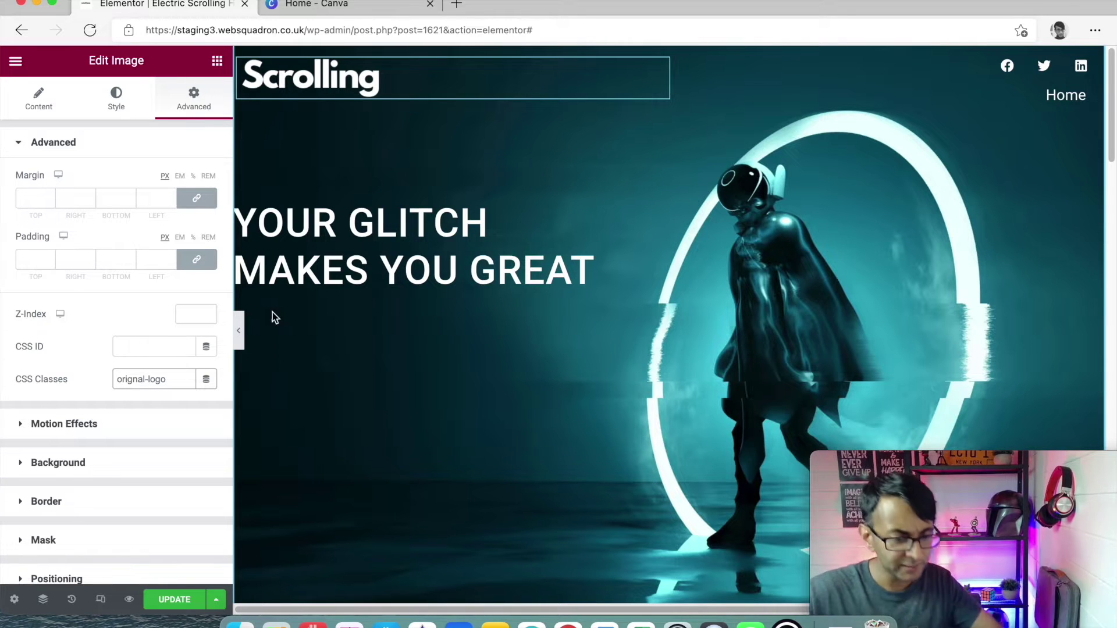
{"action": "left_click", "coordinate": [133, 380]}
{"action": "type", "text": "i"}
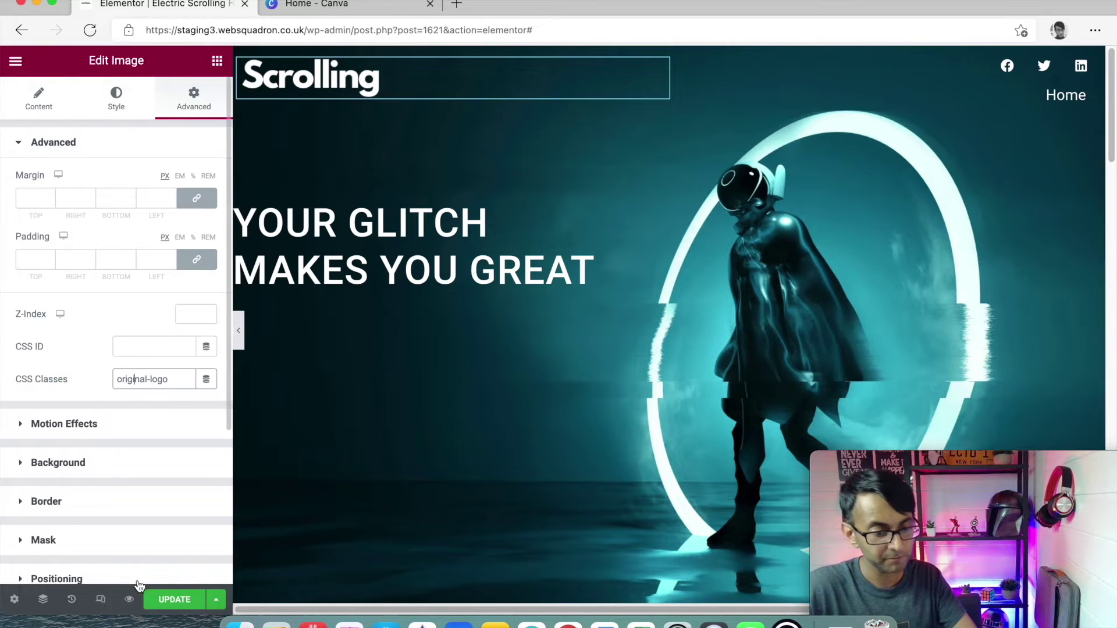
{"action": "key", "text": "super+s"}
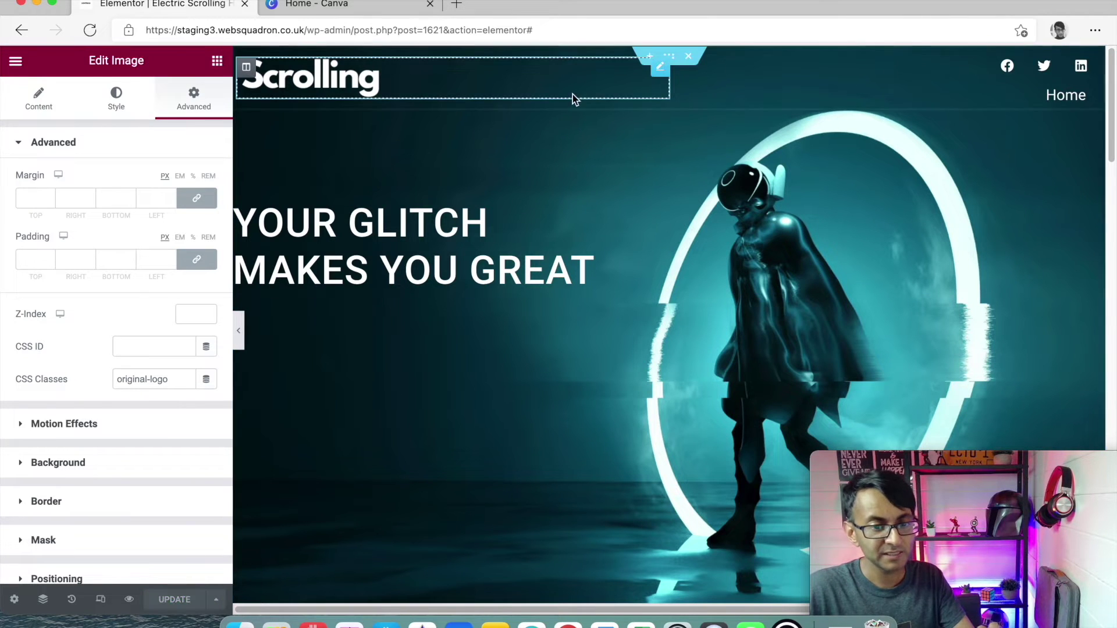
- Duplicate the header logo and change the copy's CSS class to scroll-logo
{"action": "right_click", "coordinate": [584, 85]}
{"action": "left_click", "coordinate": [614, 124]}
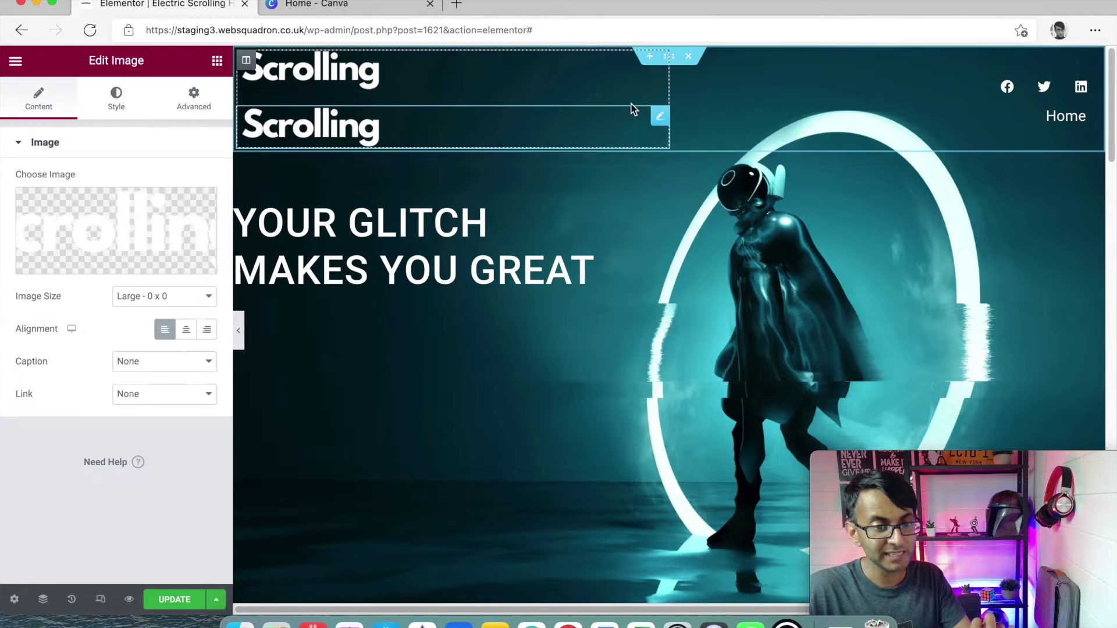
{"action": "left_click", "coordinate": [198, 111]}
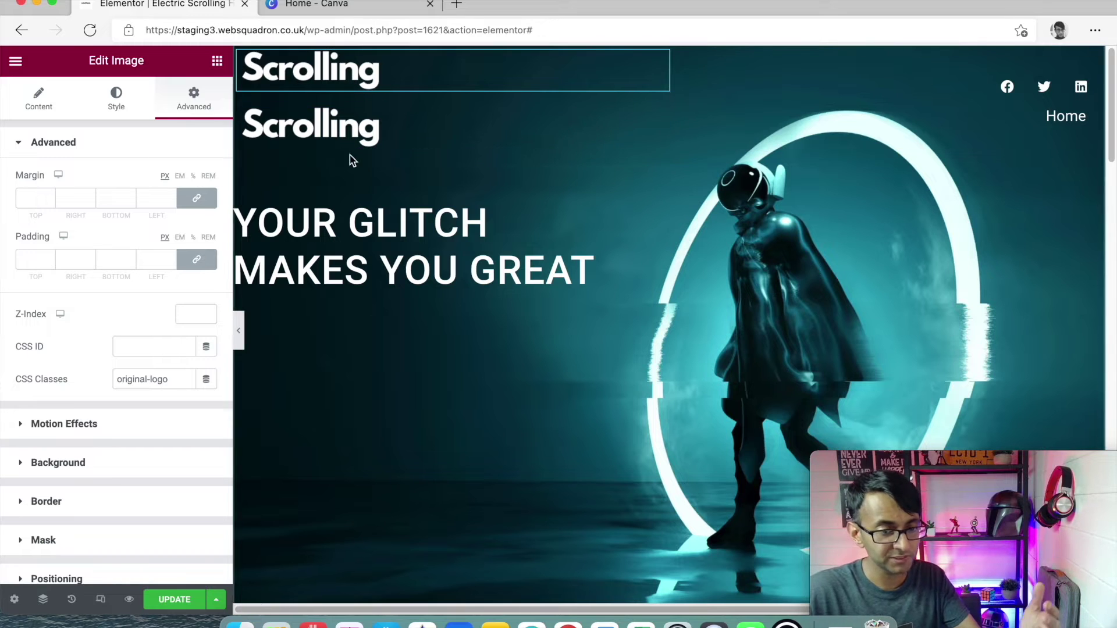
{"action": "left_click", "coordinate": [362, 143]}
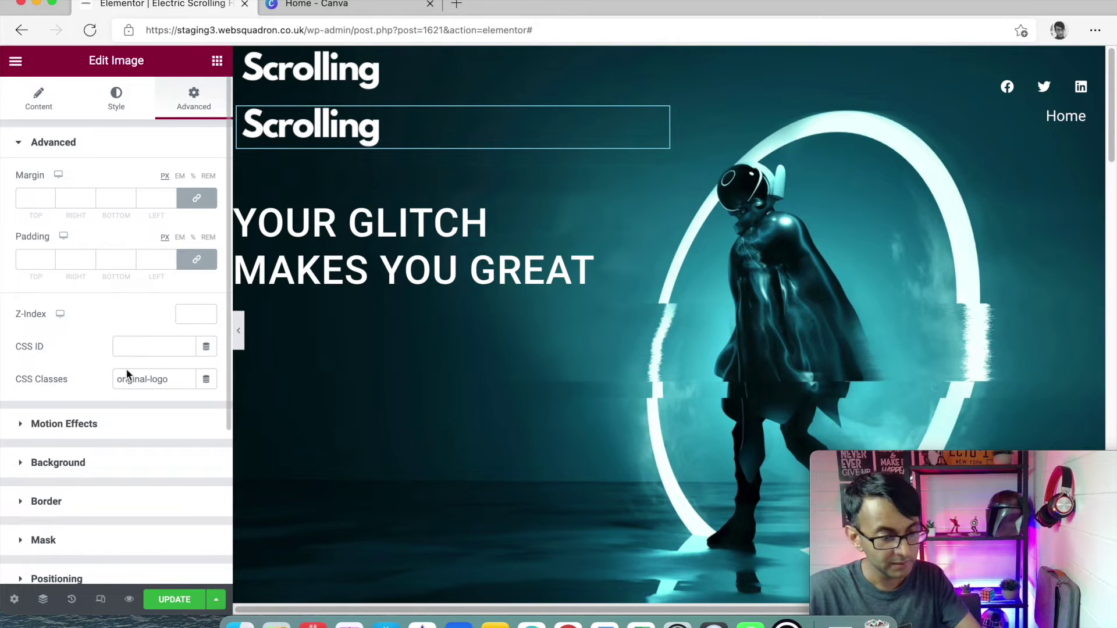
{"action": "left_click_drag", "start_coordinate": [150, 379], "coordinate": [102, 383]}
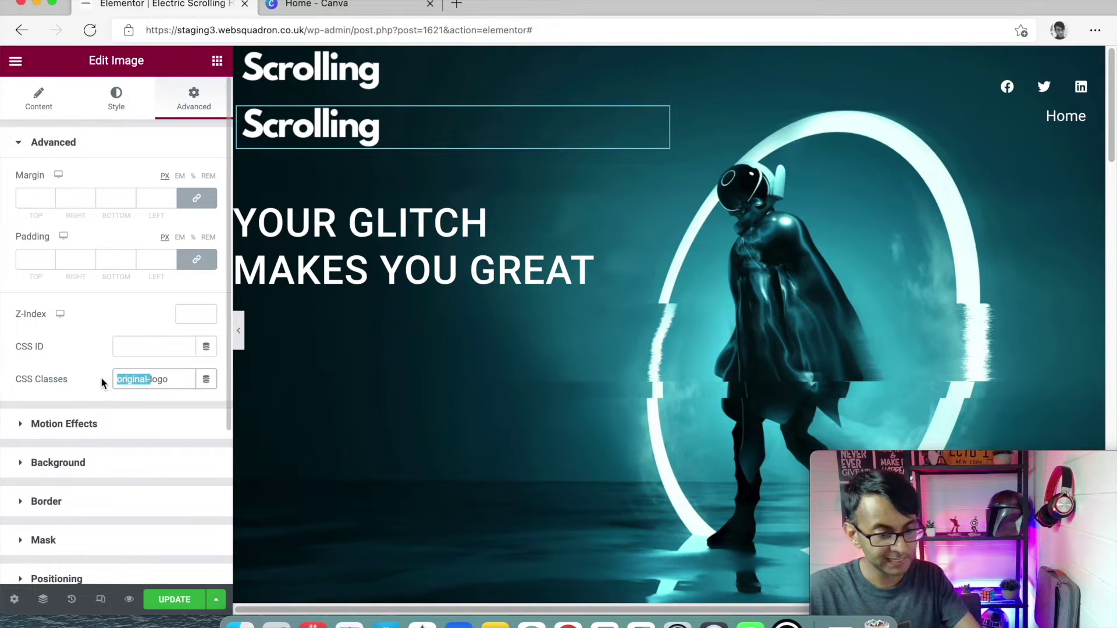
{"action": "key", "text": "BackSpace"}
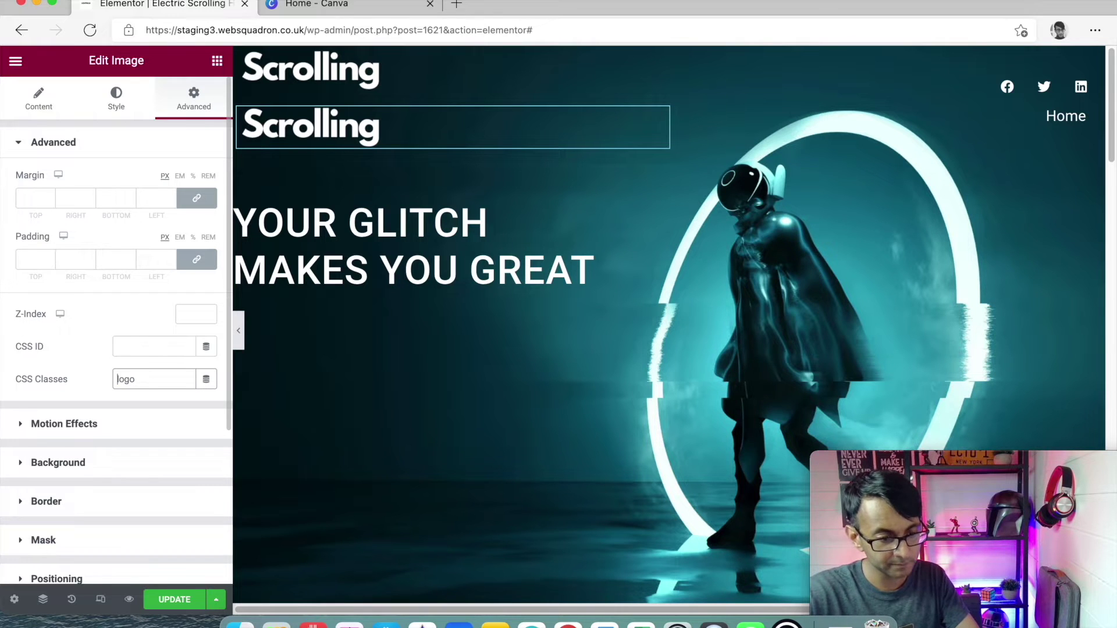
{"action": "left_click", "coordinate": [495, 623]}
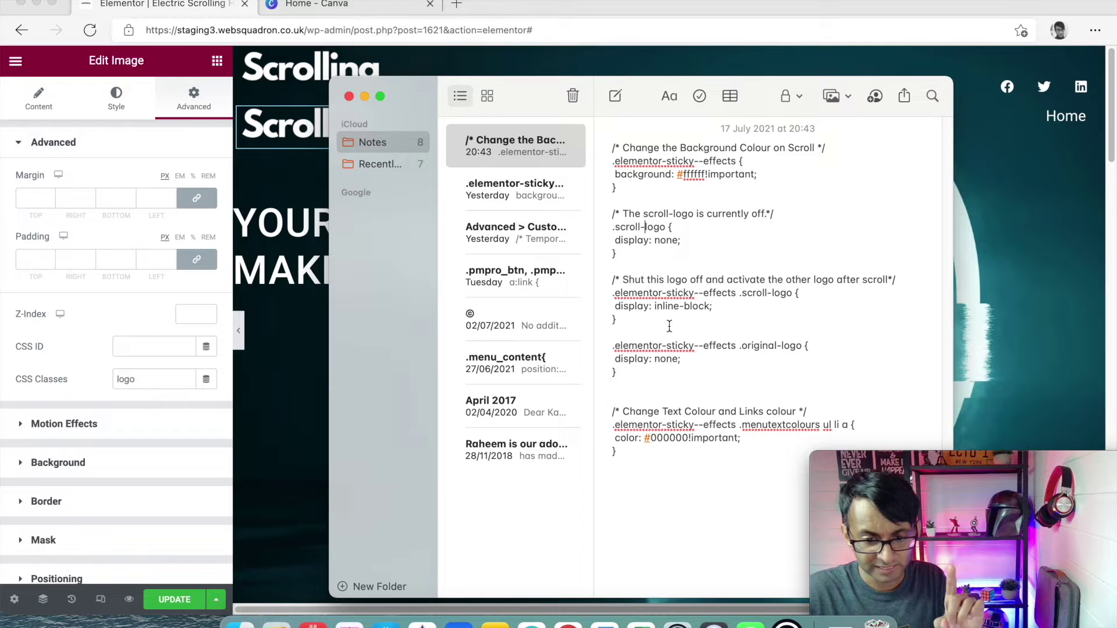
{"action": "left_click", "coordinate": [138, 399]}
{"action": "type", "text": "scroll-"}
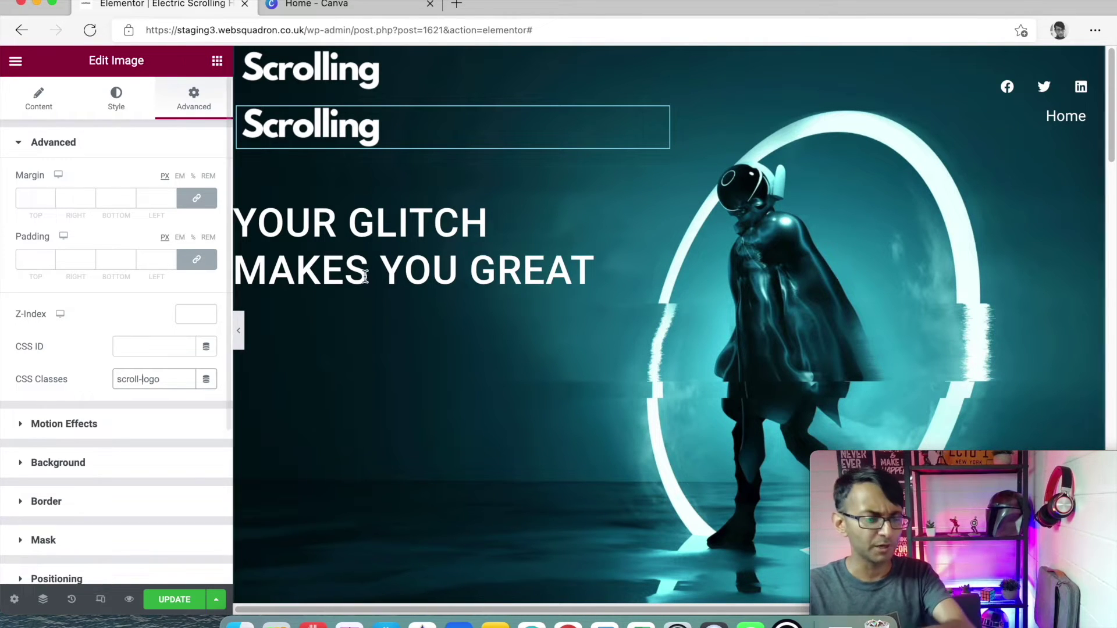
- Replace the copy's image with the black Scrolling logo
{"action": "left_click", "coordinate": [38, 99]}
{"action": "left_click", "coordinate": [117, 227]}
{"action": "left_click", "coordinate": [332, 228]}
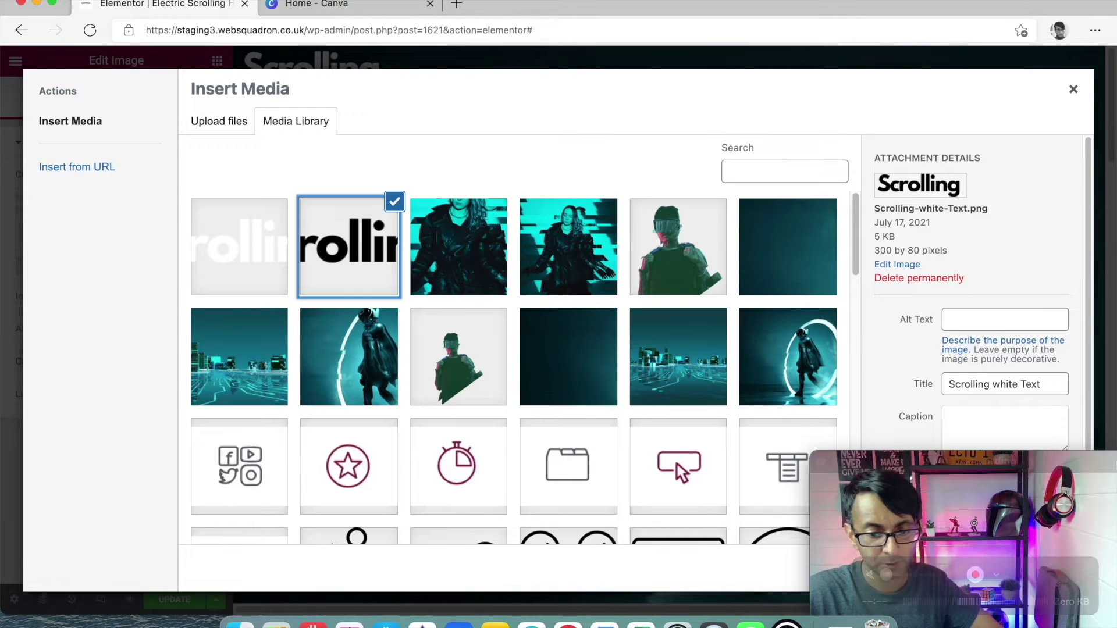
{"action": "left_click", "coordinate": [1029, 570]}
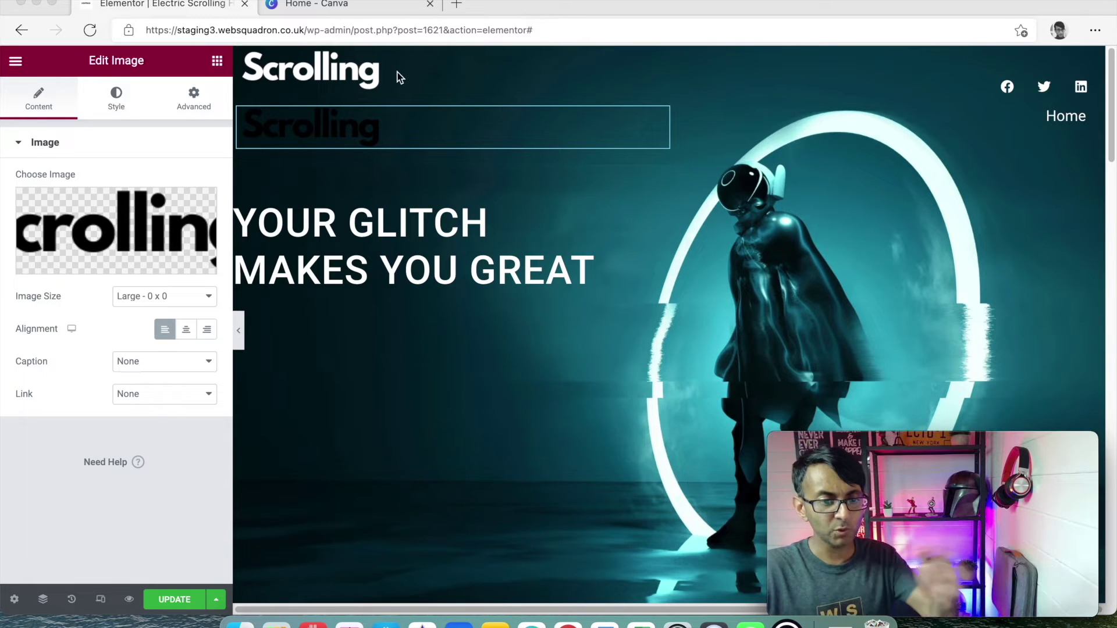
{"action": "scroll", "coordinate": [499, 192], "scroll_direction": "down", "scroll_amount": 3}
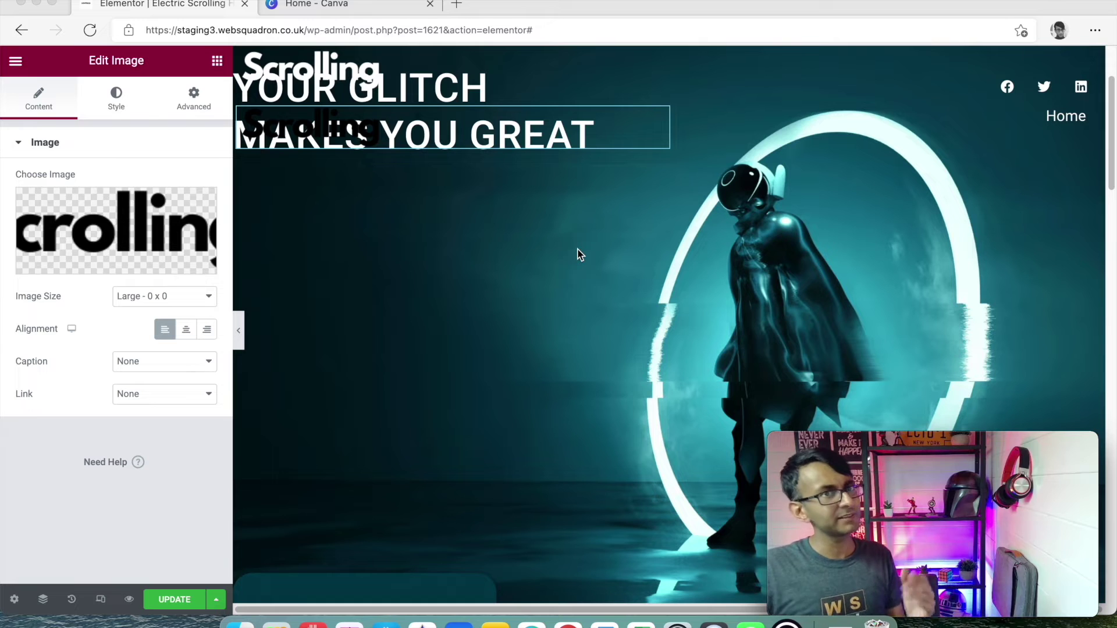
{"action": "scroll", "coordinate": [606, 231], "scroll_direction": "up", "scroll_amount": 3}
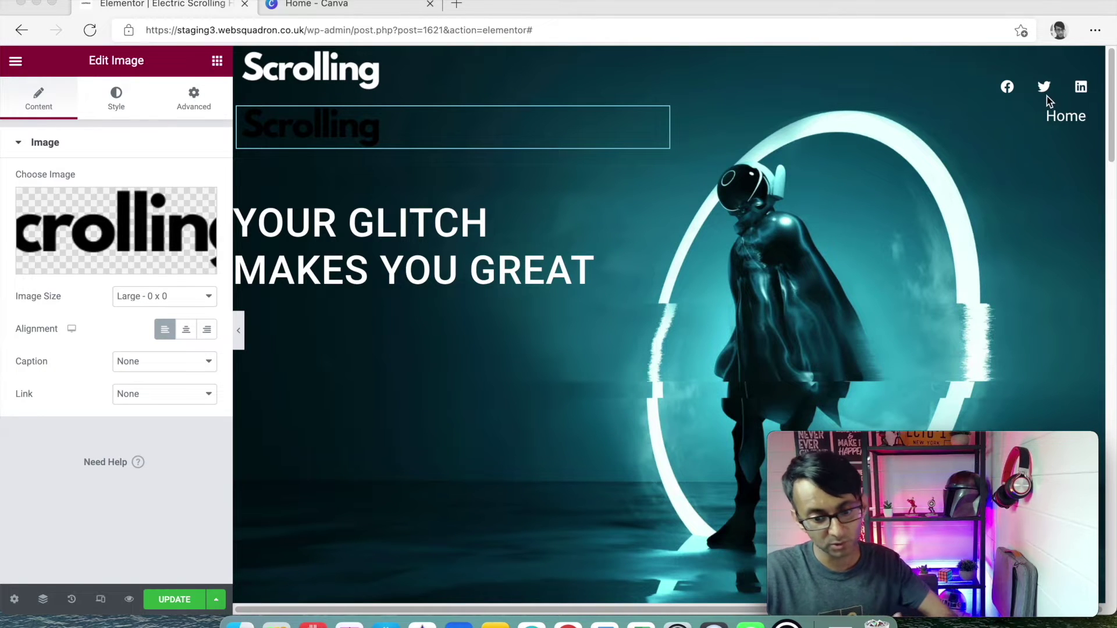
{"action": "left_click", "coordinate": [495, 623]}
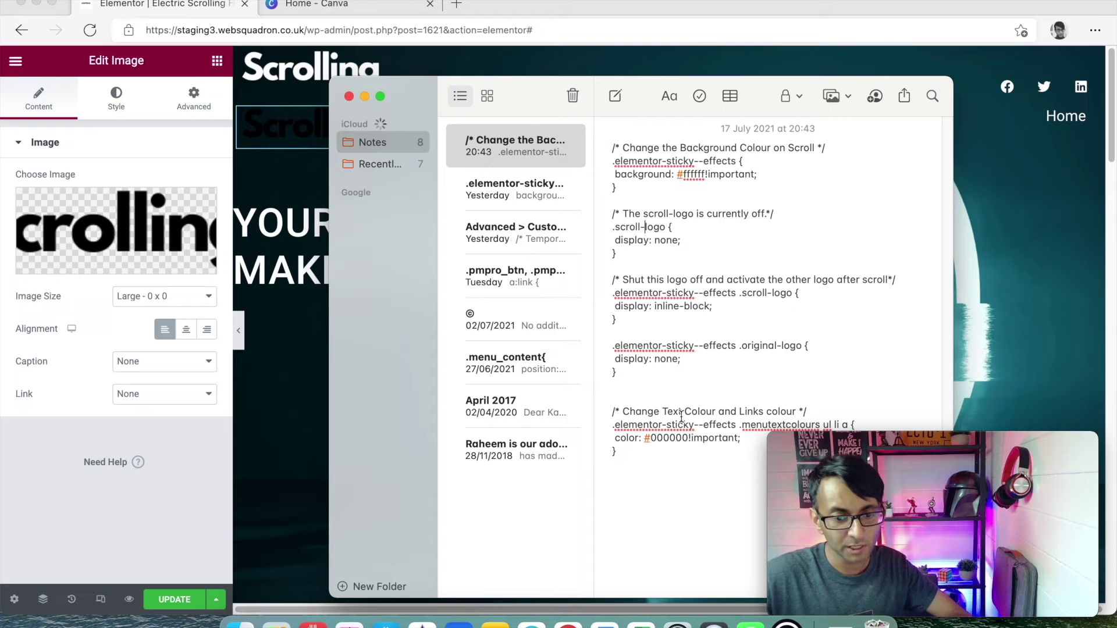
- Format the whole CSS note in Apple Notes with the Heading style
{"action": "left_click_drag", "start_coordinate": [552, 89], "coordinate": [405, 84]}
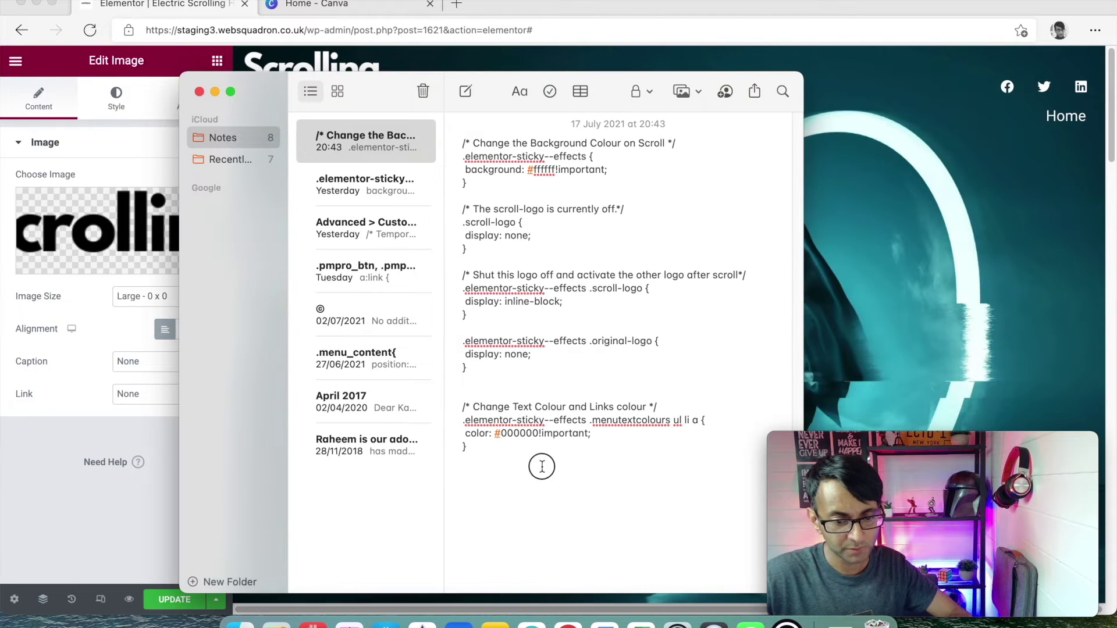
{"action": "left_click_drag", "start_coordinate": [541, 465], "coordinate": [446, 121]}
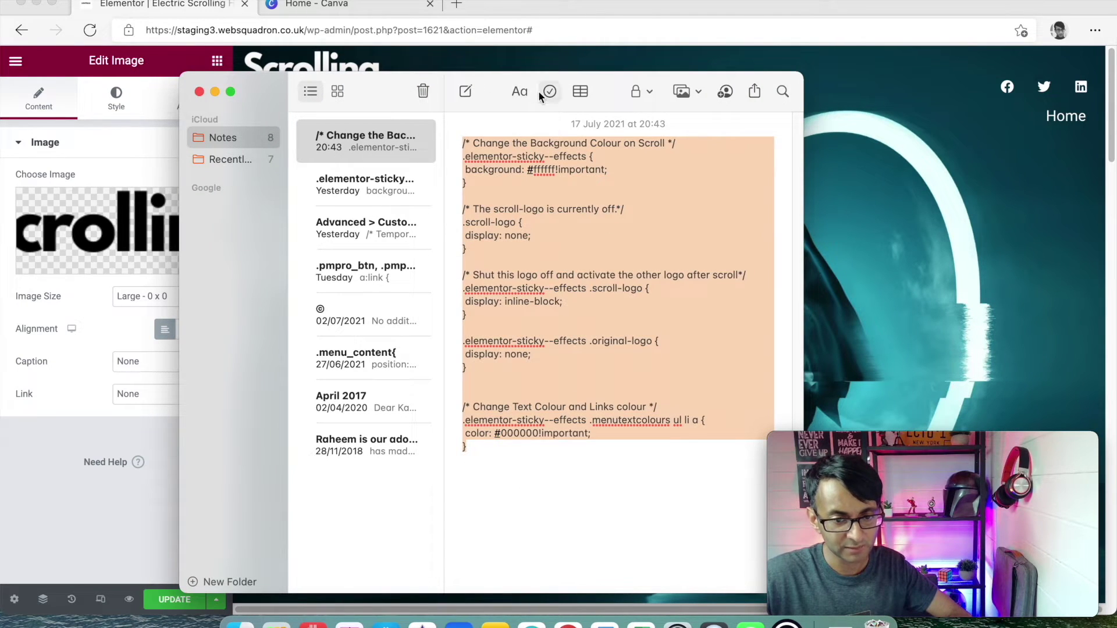
{"action": "left_click", "coordinate": [520, 91]}
{"action": "left_click", "coordinate": [519, 196]}
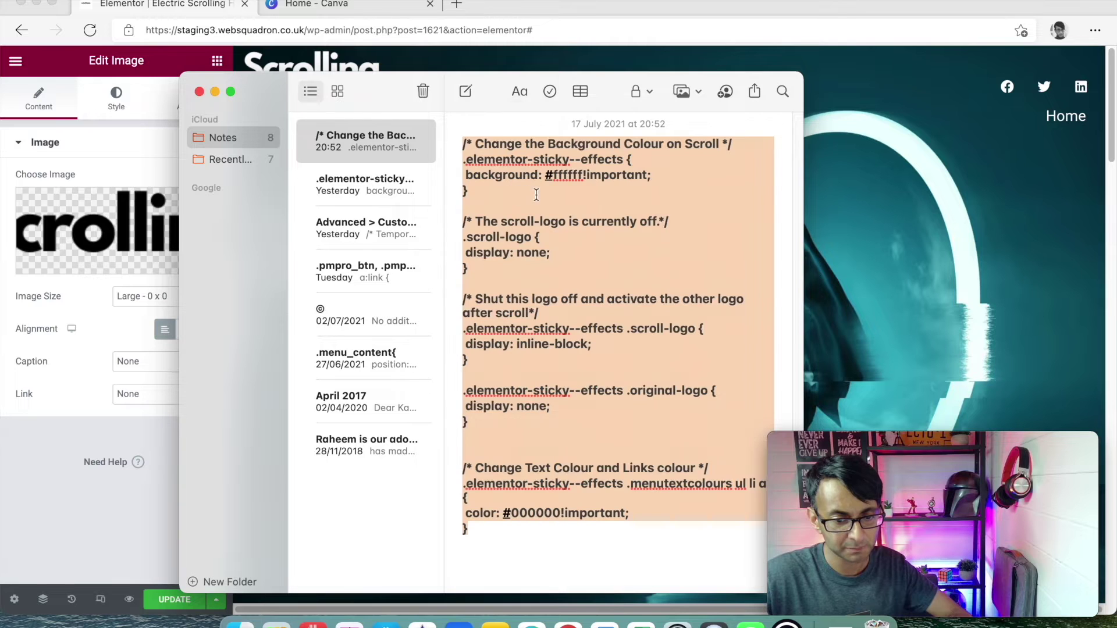
{"action": "left_click", "coordinate": [634, 428]}
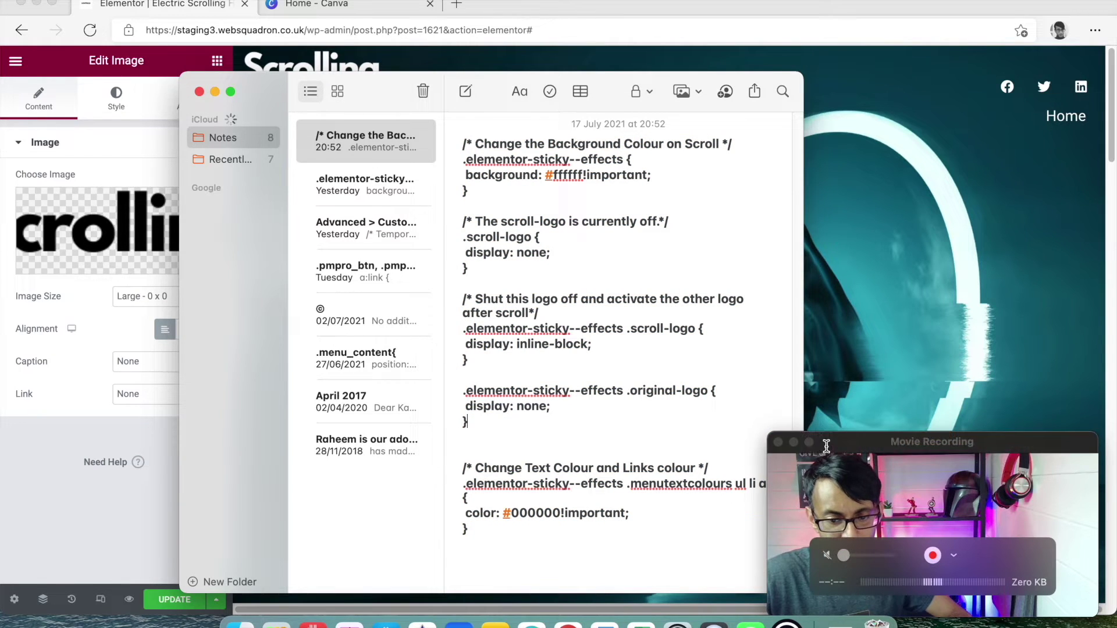
{"action": "left_click_drag", "start_coordinate": [838, 445], "coordinate": [871, 445]}
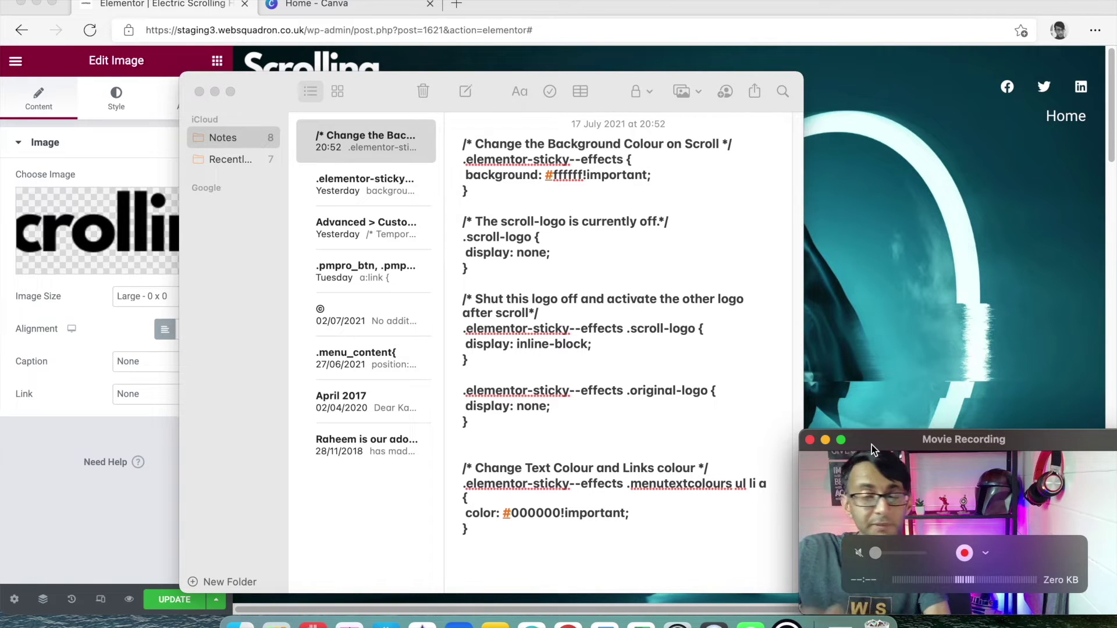
- Select all the CSS rules in the note and minimize Notes
{"action": "left_click", "coordinate": [604, 522]}
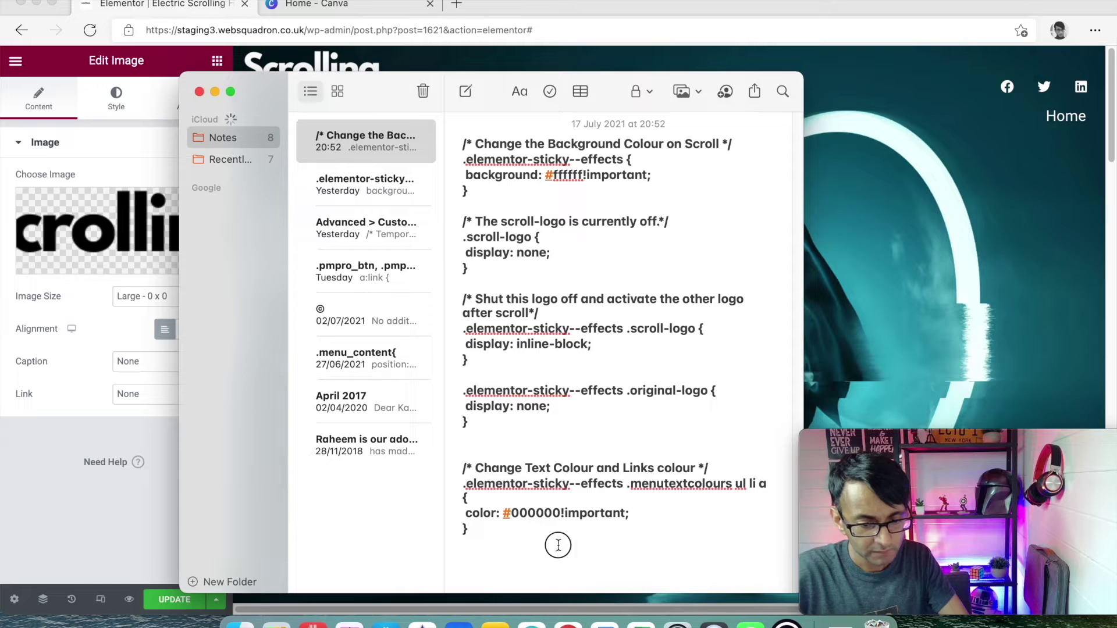
{"action": "left_click_drag", "start_coordinate": [558, 543], "coordinate": [449, 137]}
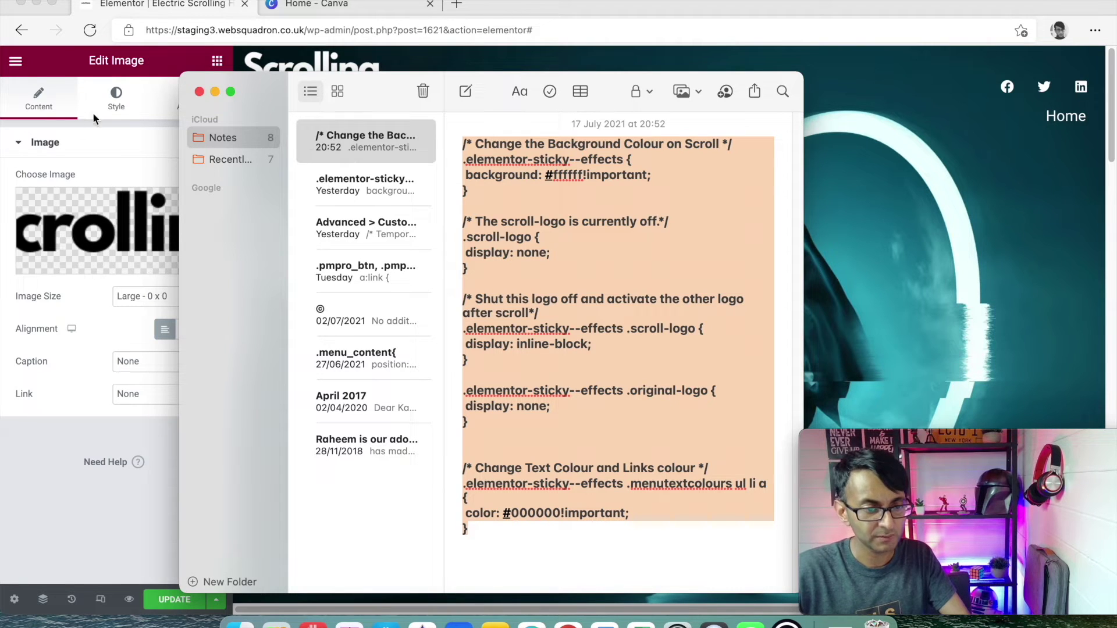
{"action": "left_click", "coordinate": [217, 92]}
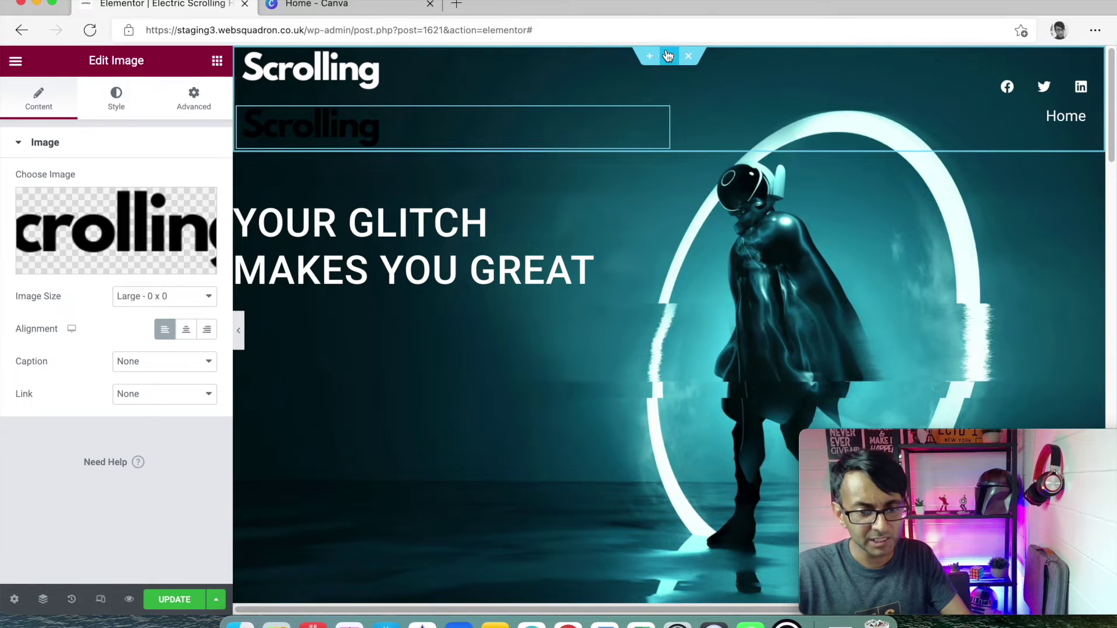
- Paste the copied sticky-header CSS rules into the header section's Custom CSS
{"action": "left_click", "coordinate": [669, 58]}
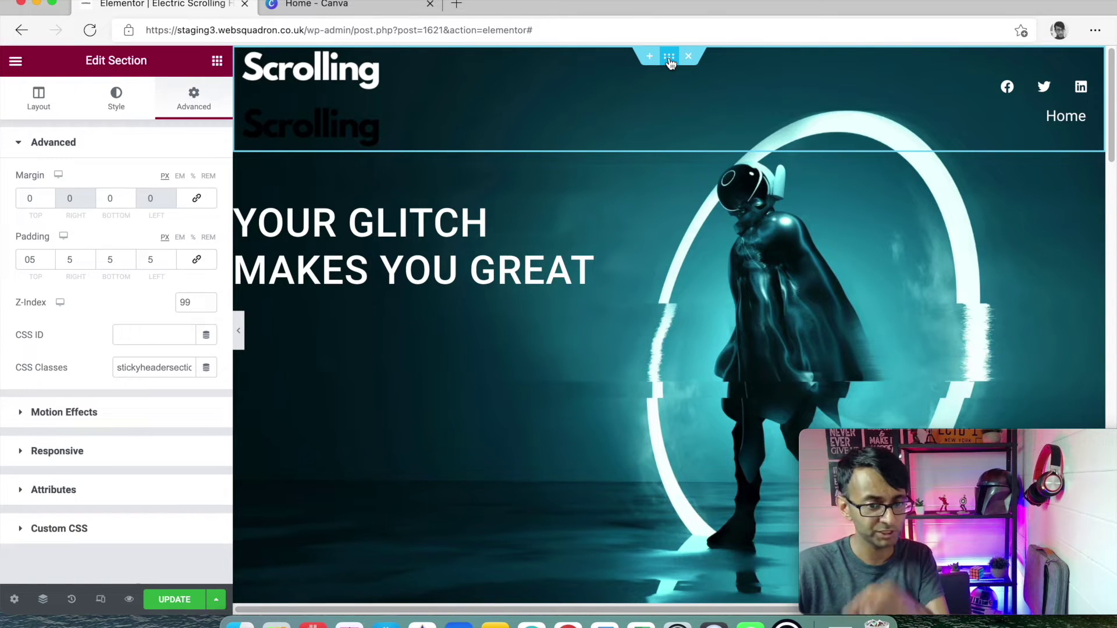
{"action": "left_click", "coordinate": [145, 534]}
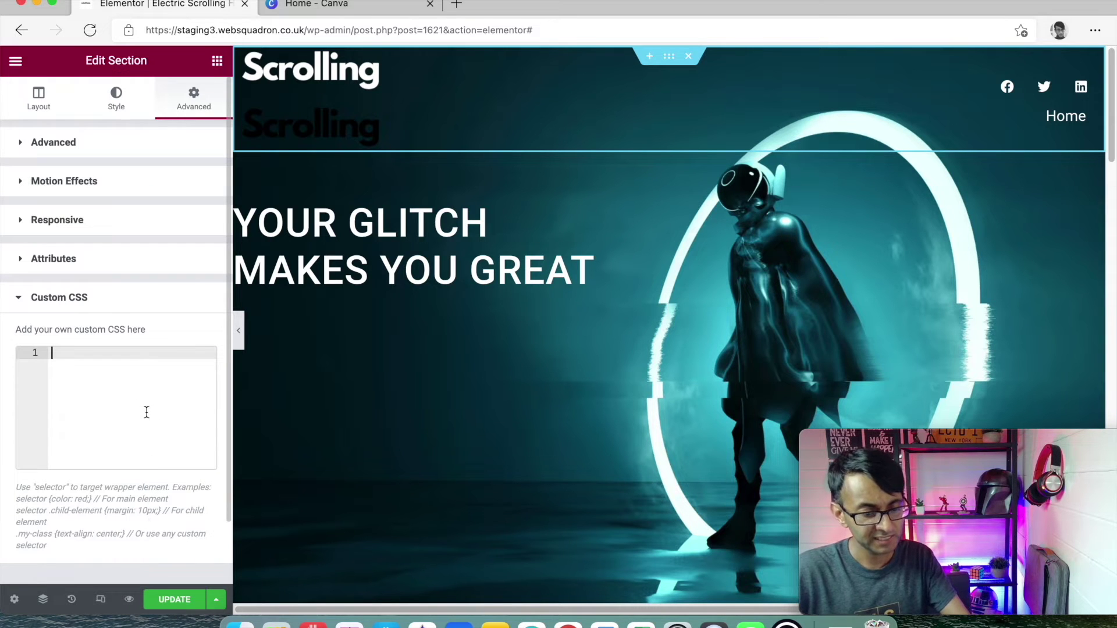
{"action": "key", "text": "super+v"}
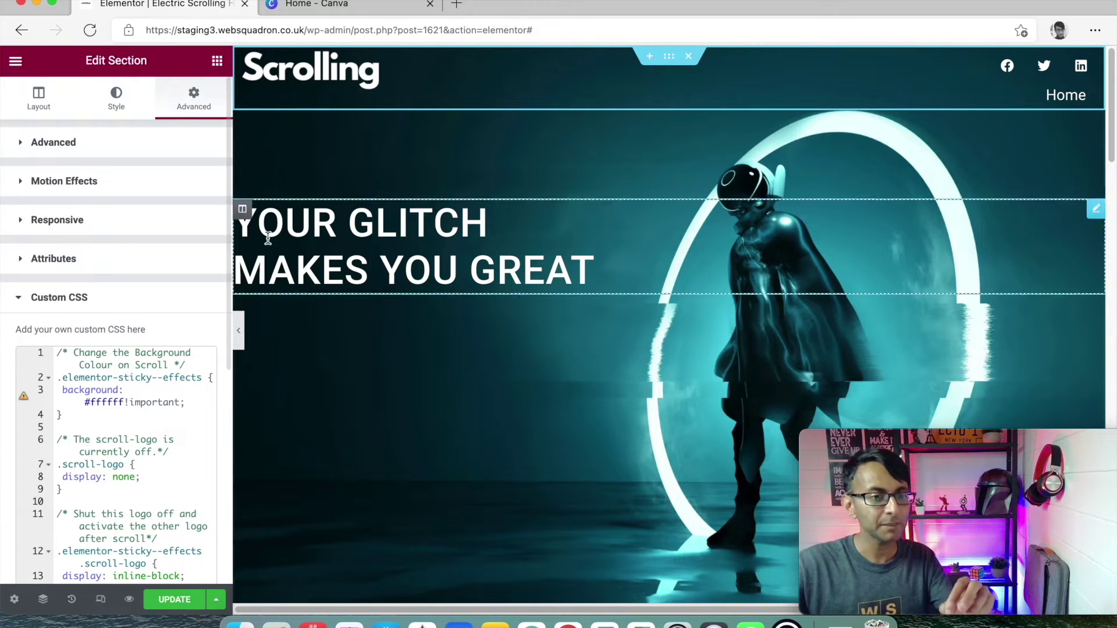
- Set the logo column's Widgets Space to 0 px
{"action": "left_click", "coordinate": [246, 61]}
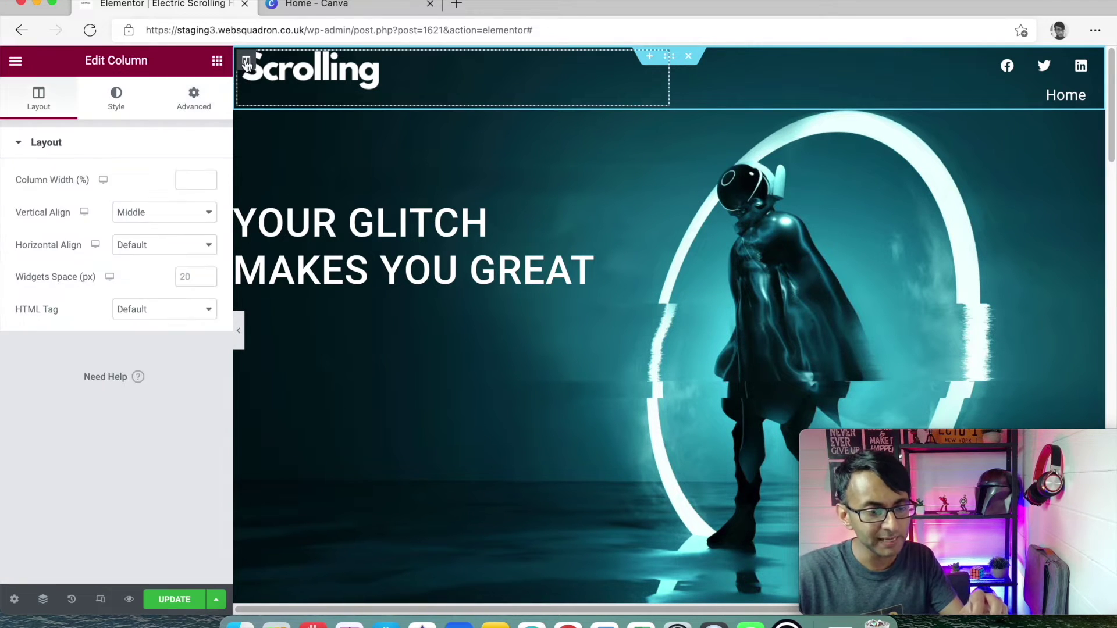
{"action": "left_click", "coordinate": [669, 59]}
{"action": "left_click", "coordinate": [38, 97]}
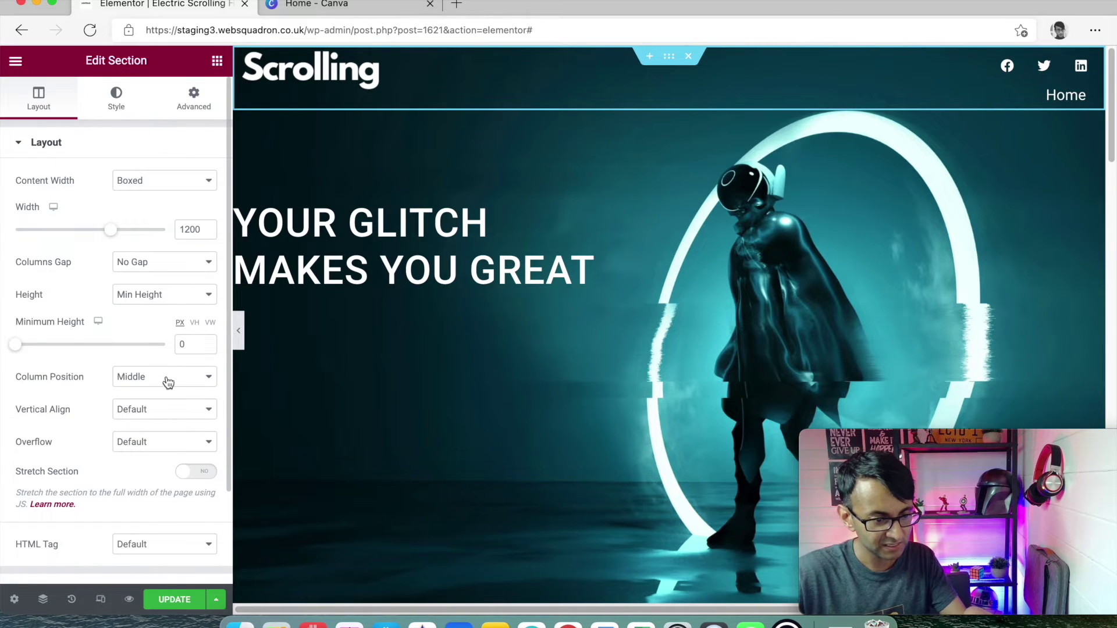
{"action": "left_click", "coordinate": [246, 61]}
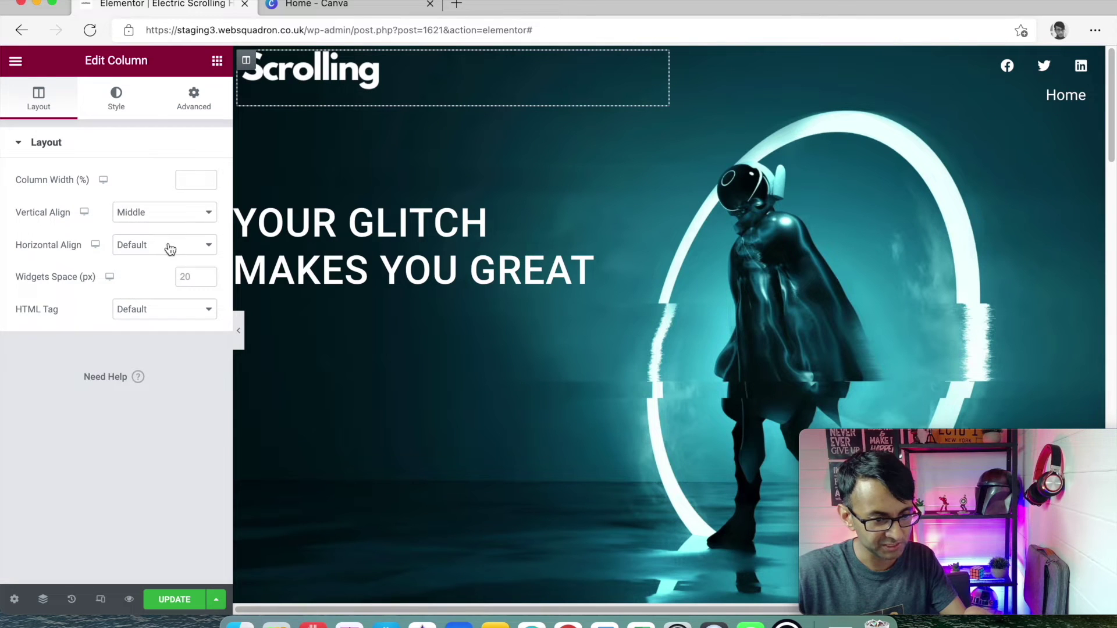
{"action": "left_click", "coordinate": [191, 272]}
{"action": "type", "text": "0"}
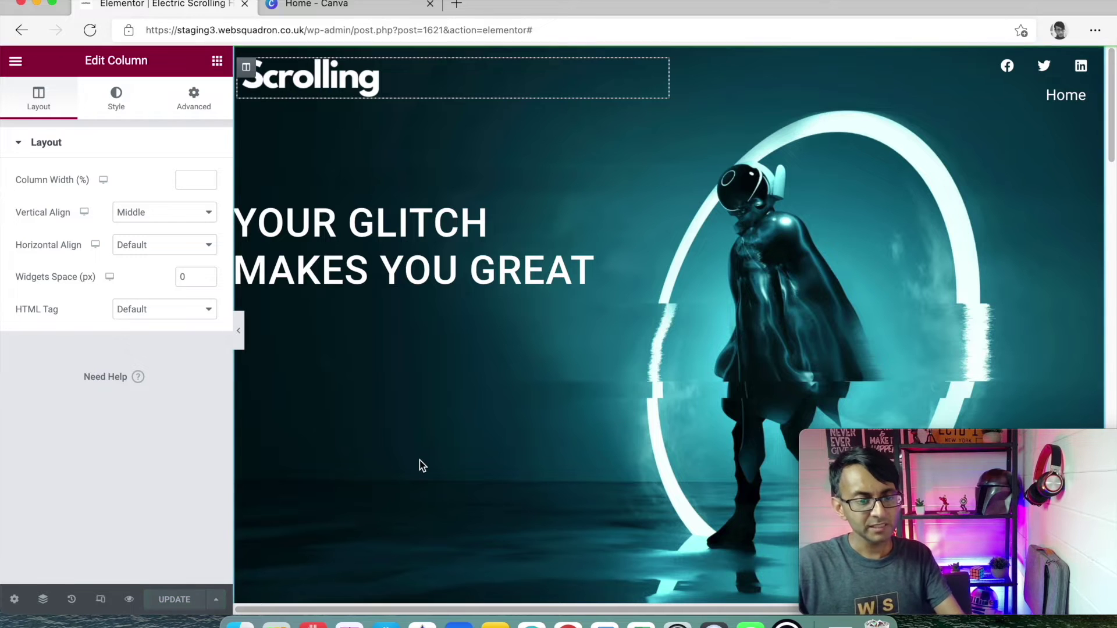
- Expand the header section's Advanced Custom CSS and place the cursor on the scroll-logo comment line
{"action": "left_click", "coordinate": [194, 110]}
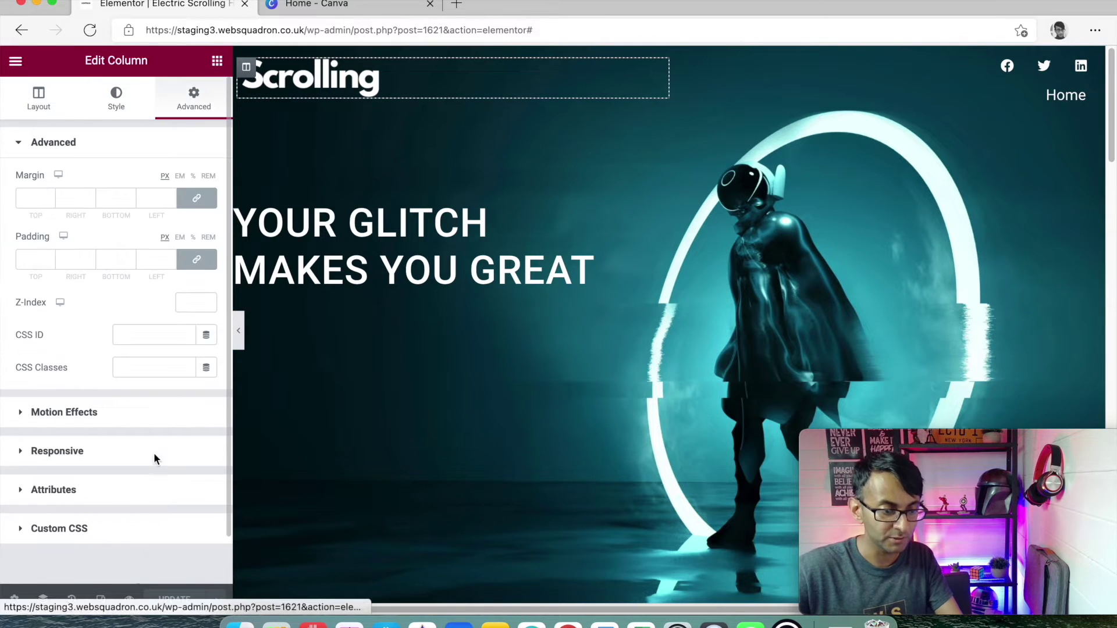
{"action": "left_click", "coordinate": [135, 527]}
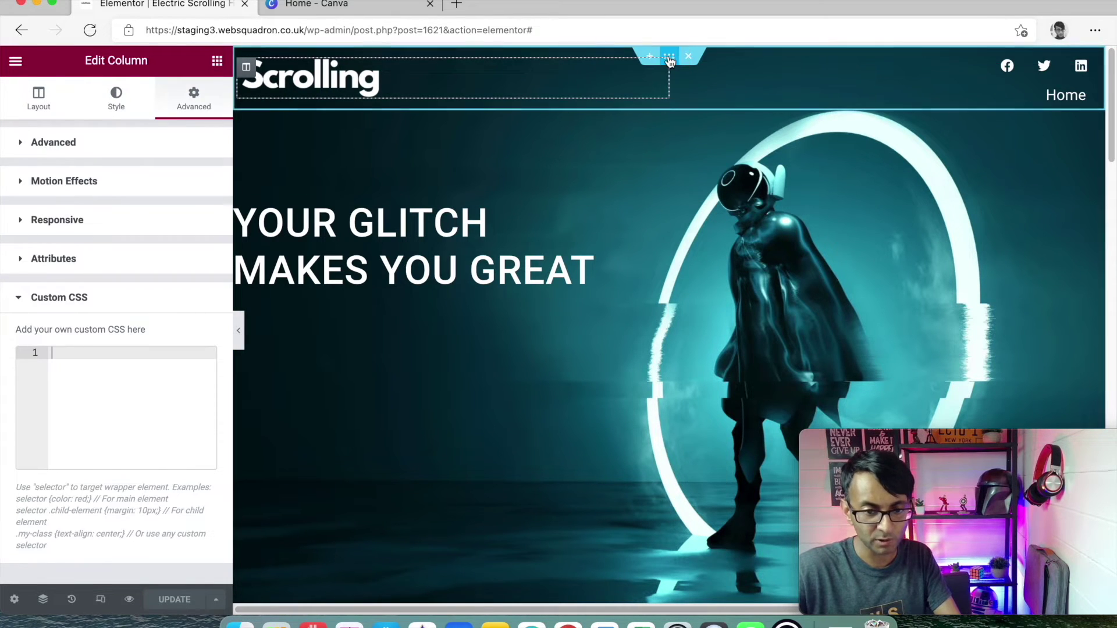
{"action": "left_click", "coordinate": [670, 59]}
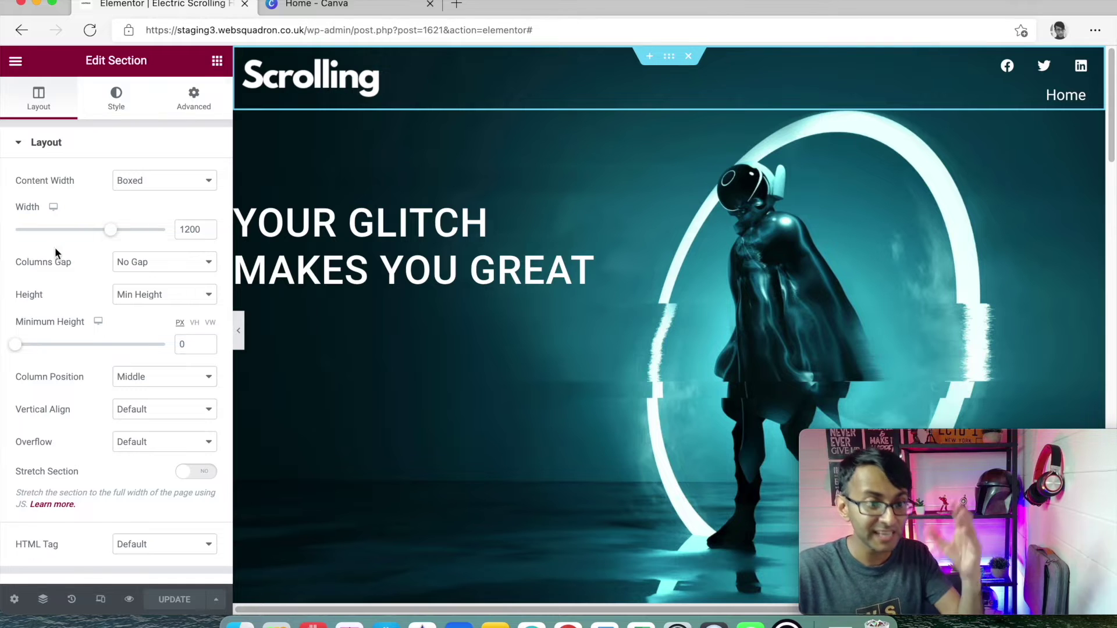
{"action": "scroll", "coordinate": [33, 343], "scroll_direction": "down", "scroll_amount": 3}
{"action": "scroll", "coordinate": [194, 115], "scroll_direction": "up", "scroll_amount": 3}
{"action": "left_click", "coordinate": [194, 113]}
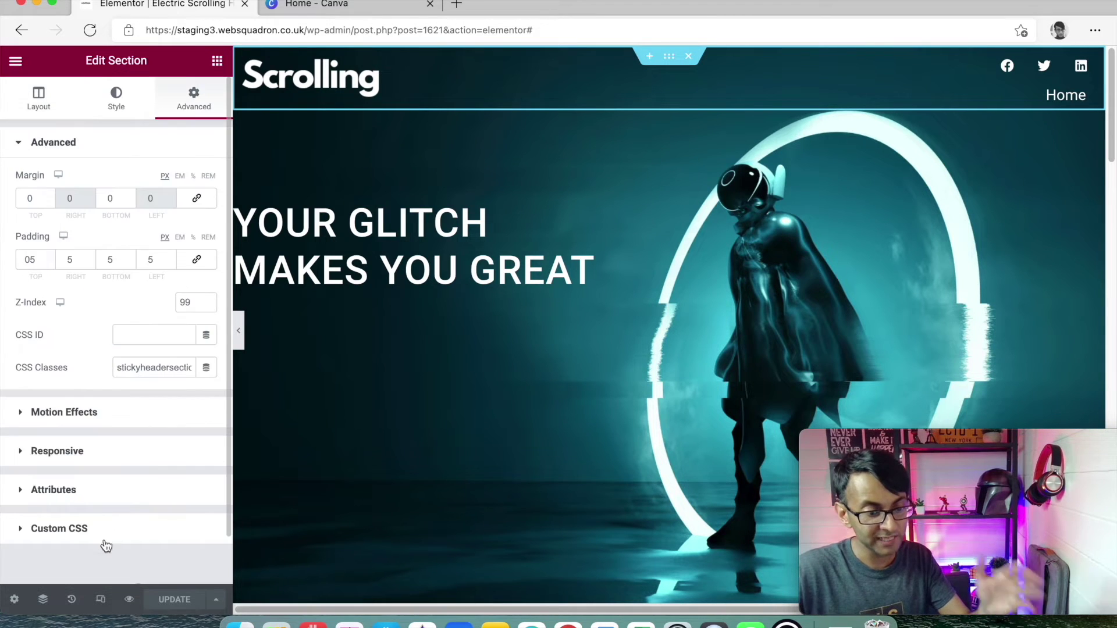
{"action": "left_click", "coordinate": [88, 531]}
{"action": "left_click", "coordinate": [139, 502]}
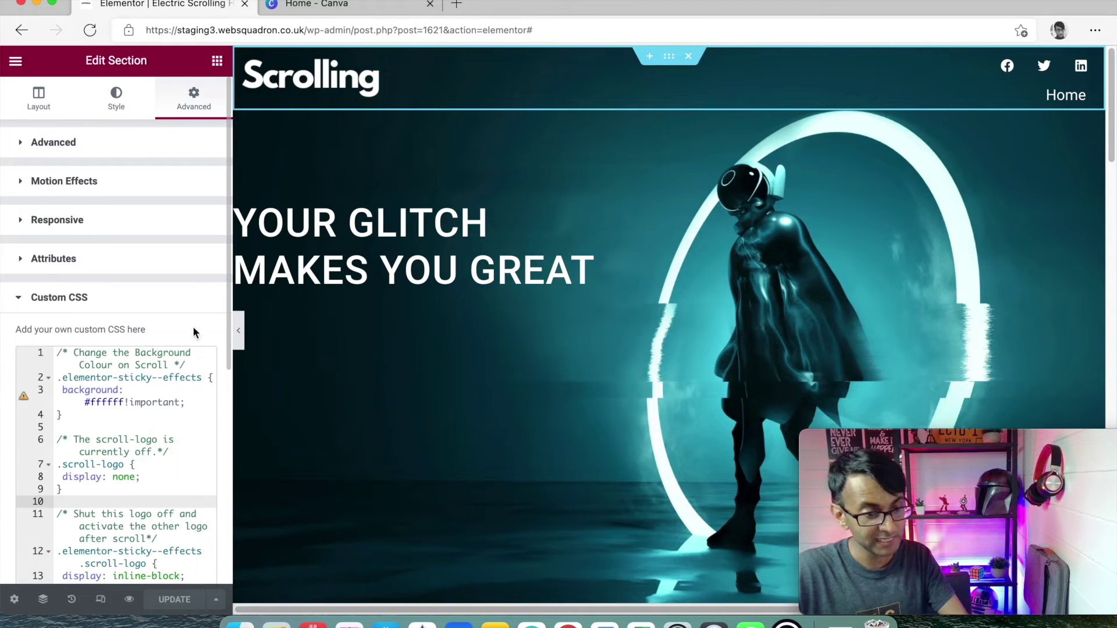
{"action": "scroll", "coordinate": [213, 304], "scroll_direction": "down", "scroll_amount": 6}
{"action": "scroll", "coordinate": [214, 326], "scroll_direction": "up", "scroll_amount": 2}
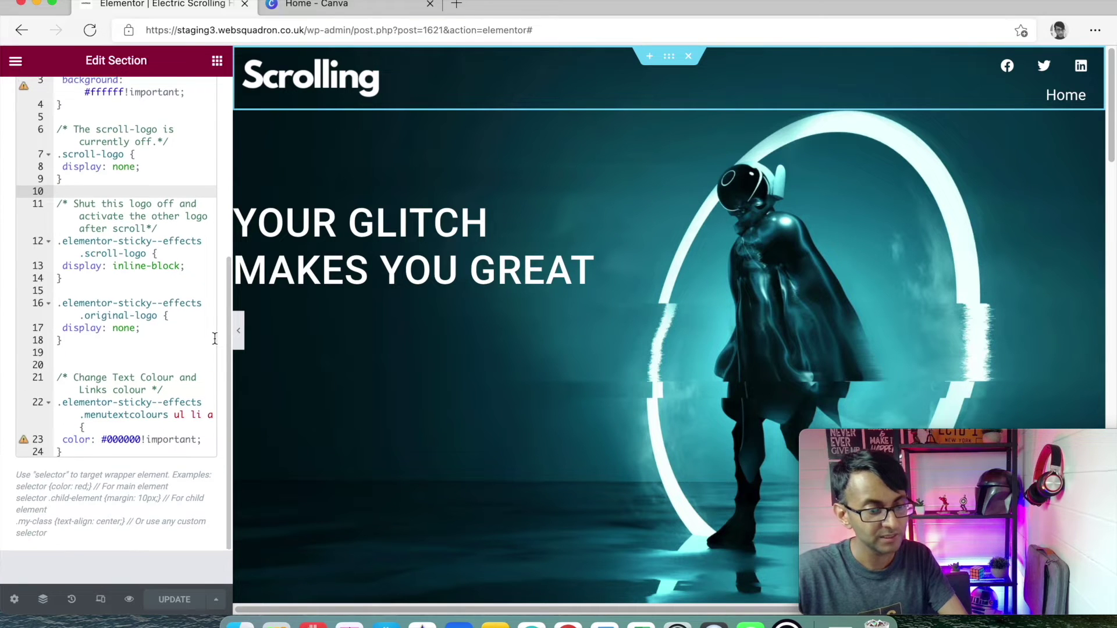
{"action": "scroll", "coordinate": [214, 334], "scroll_direction": "up", "scroll_amount": 2}
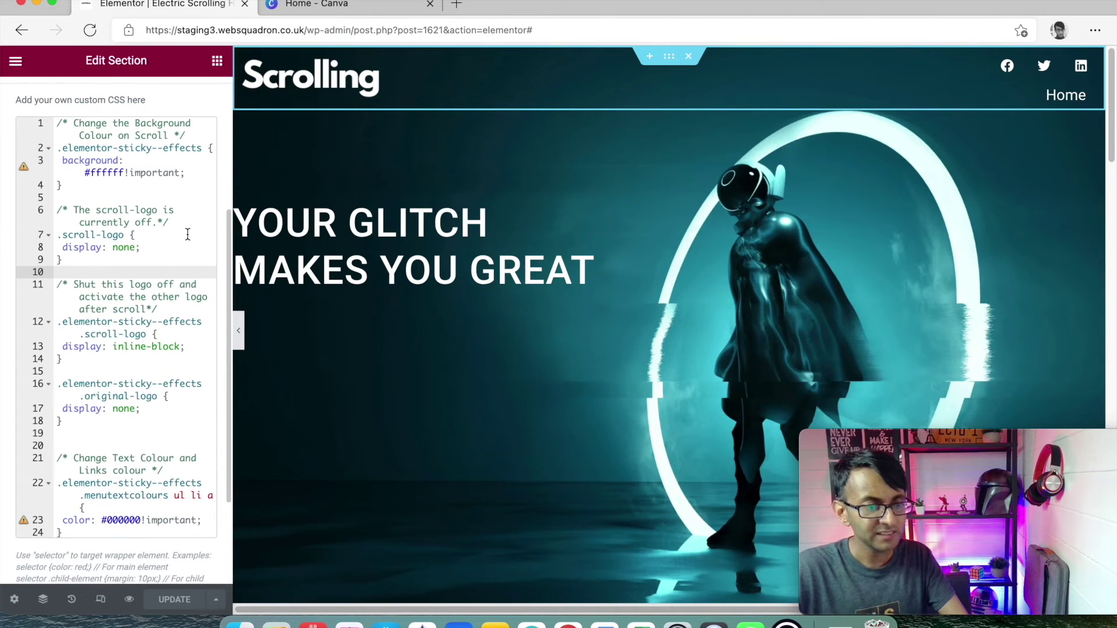
{"action": "left_click", "coordinate": [202, 207]}
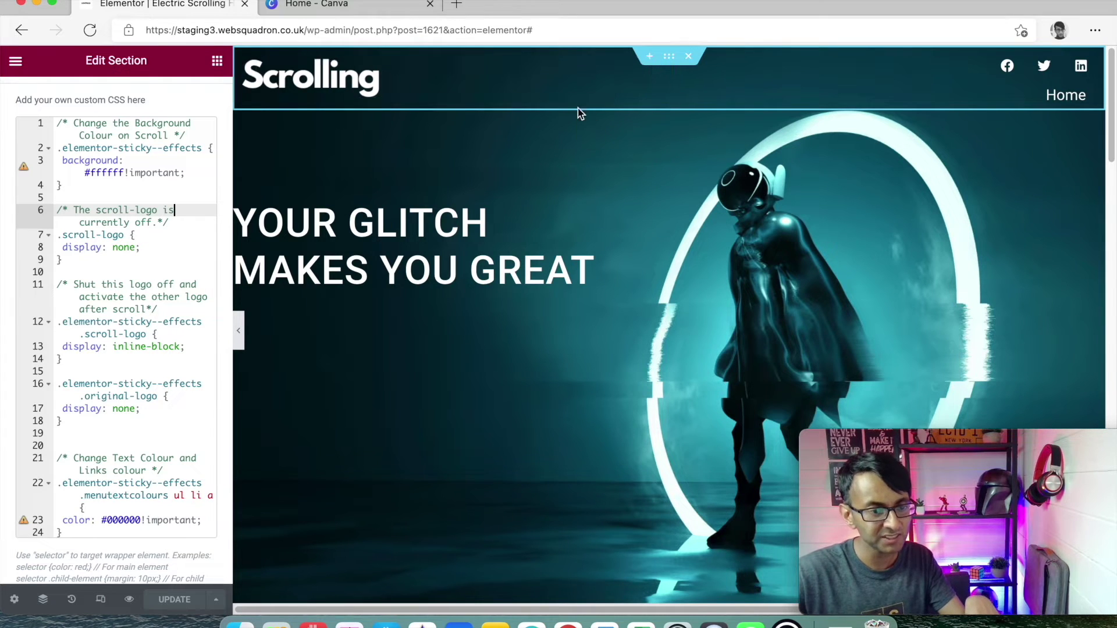
{"action": "scroll", "coordinate": [881, 249], "scroll_direction": "down", "scroll_amount": 3}
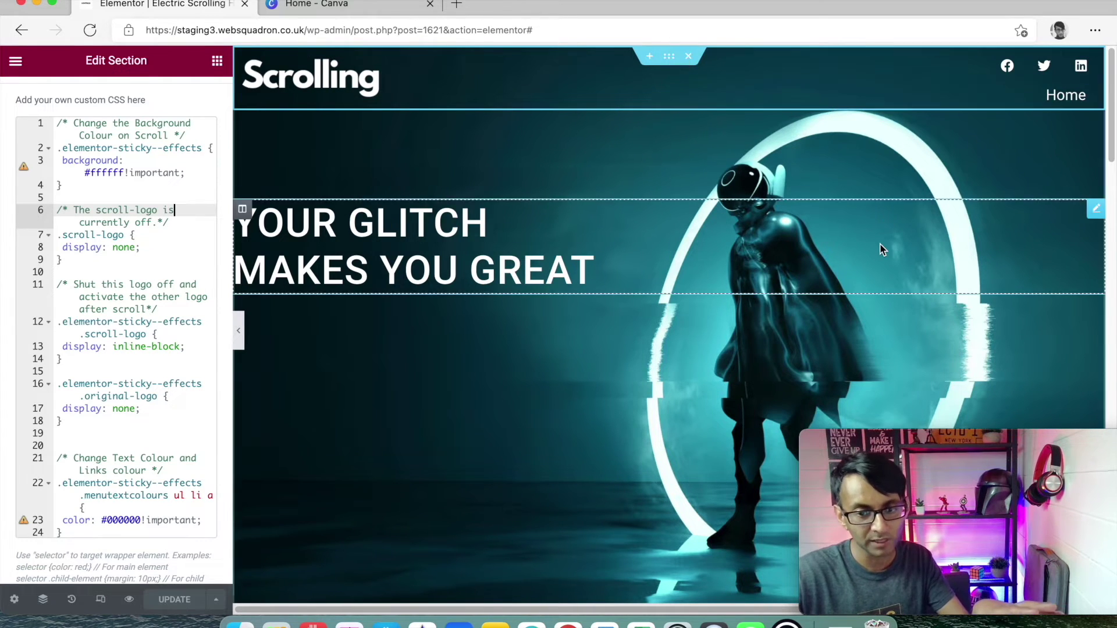
{"action": "scroll", "coordinate": [851, 270], "scroll_direction": "up", "scroll_amount": 3}
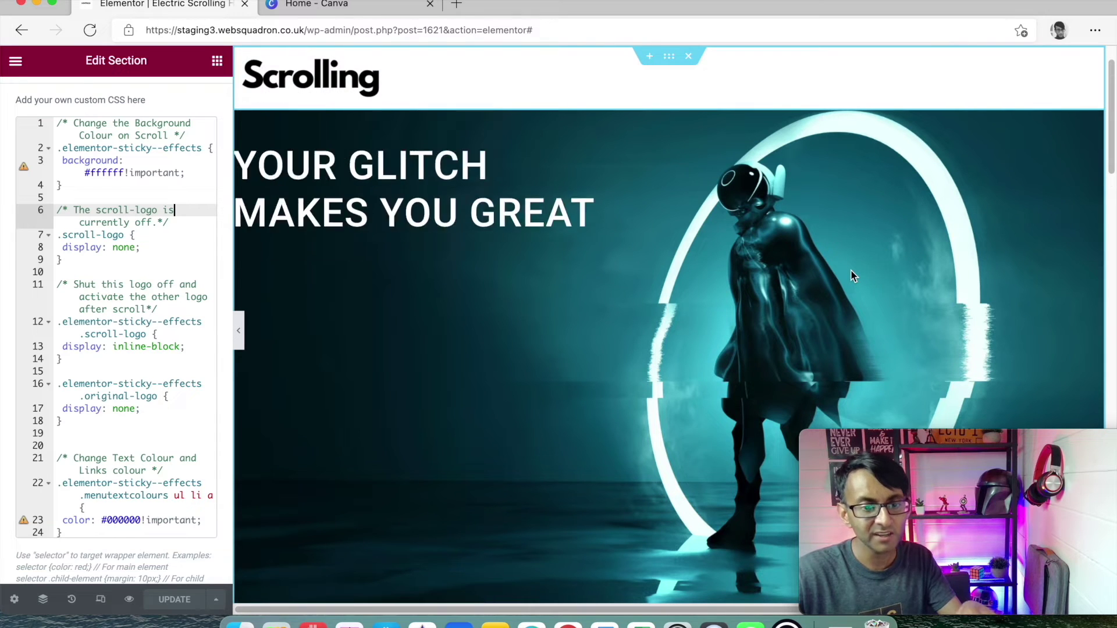
{"action": "scroll", "coordinate": [851, 270], "scroll_direction": "down", "scroll_amount": 2}
{"action": "scroll", "coordinate": [850, 270], "scroll_direction": "up", "scroll_amount": 2}
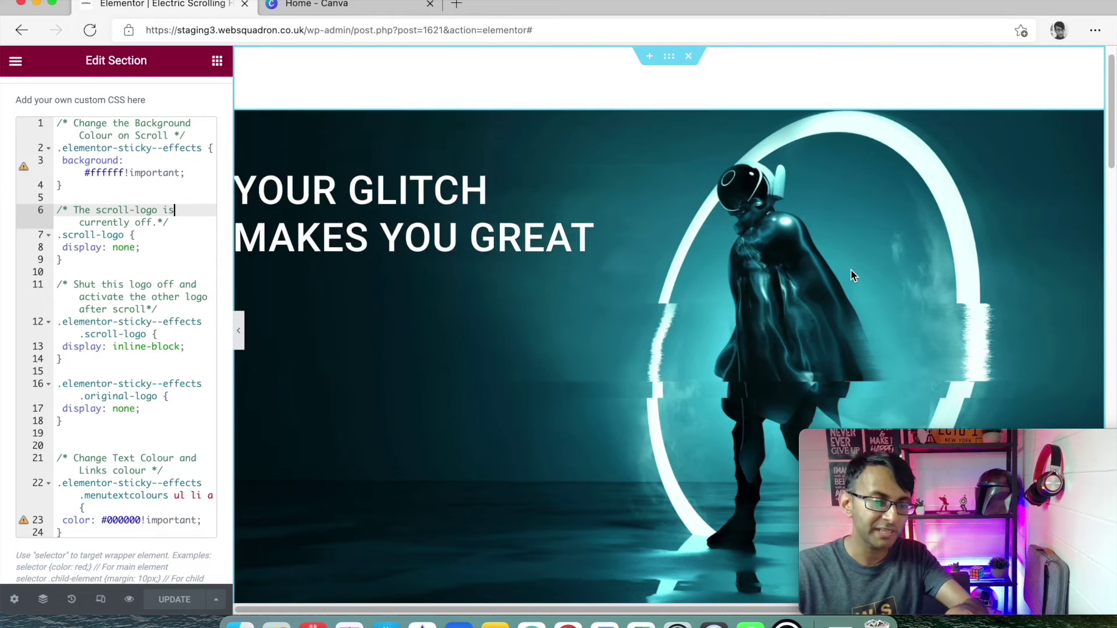
{"action": "scroll", "coordinate": [850, 270], "scroll_direction": "down", "scroll_amount": 3}
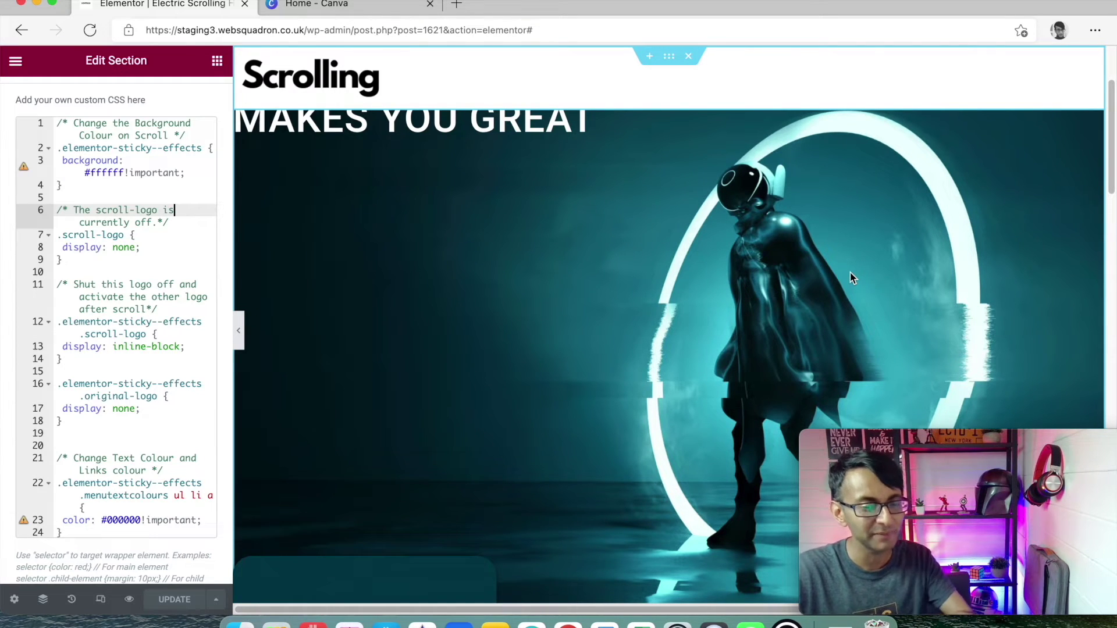
{"action": "scroll", "coordinate": [851, 278], "scroll_direction": "up", "scroll_amount": 3}
{"action": "scroll", "coordinate": [851, 278], "scroll_direction": "down", "scroll_amount": 1}
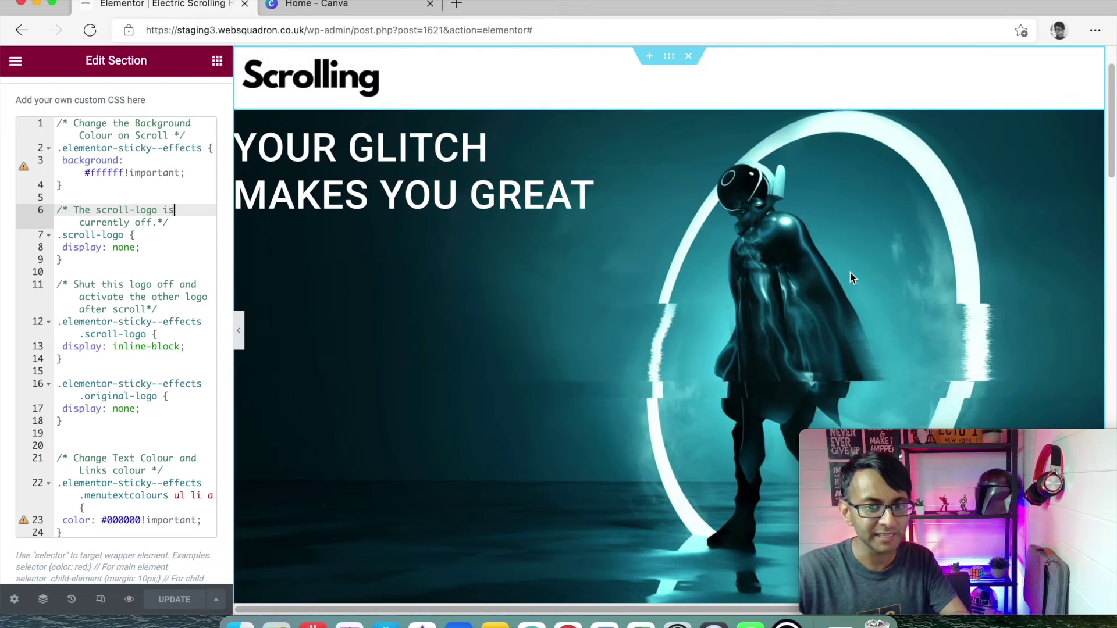
{"action": "scroll", "coordinate": [851, 278], "scroll_direction": "up", "scroll_amount": 2}
{"action": "scroll", "coordinate": [851, 278], "scroll_direction": "down", "scroll_amount": 1}
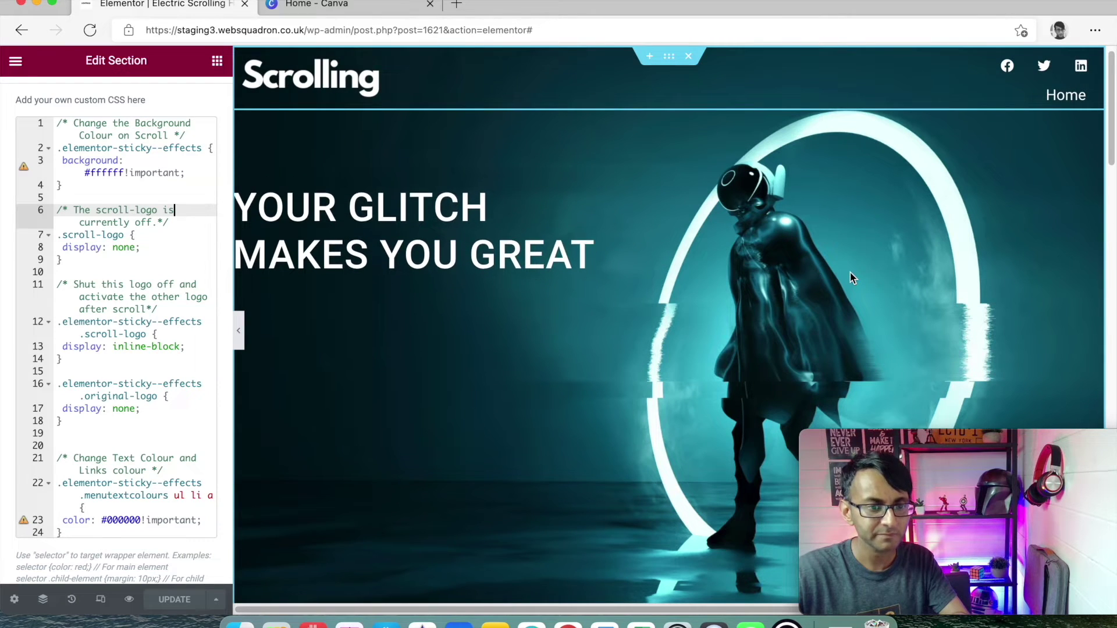
{"action": "scroll", "coordinate": [850, 278], "scroll_direction": "down", "scroll_amount": 1}
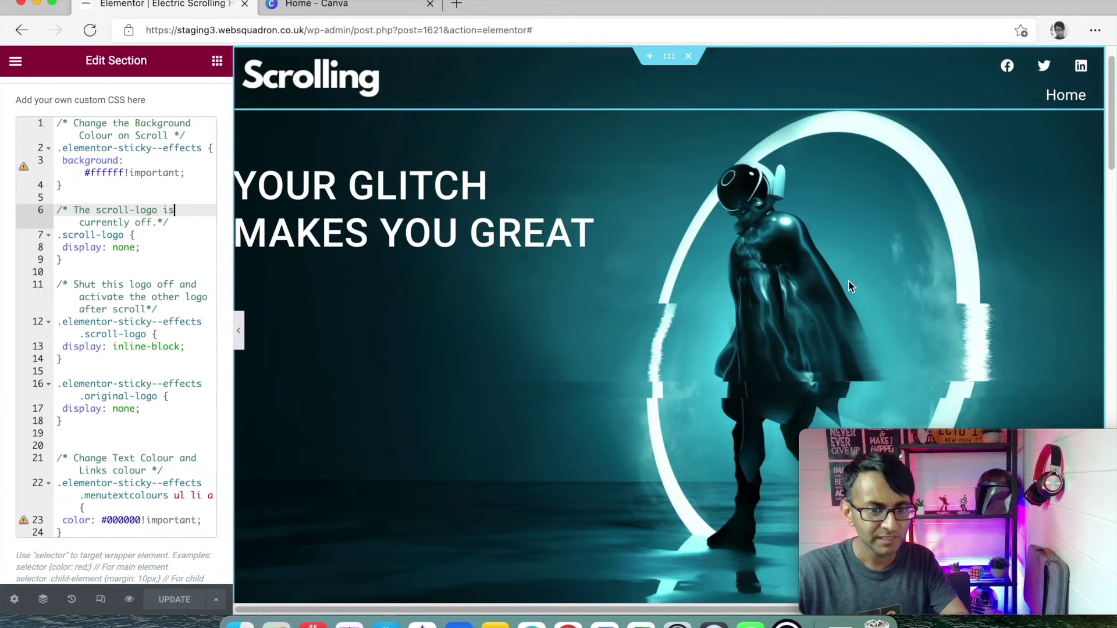
{"action": "scroll", "coordinate": [848, 285], "scroll_direction": "down", "scroll_amount": 1}
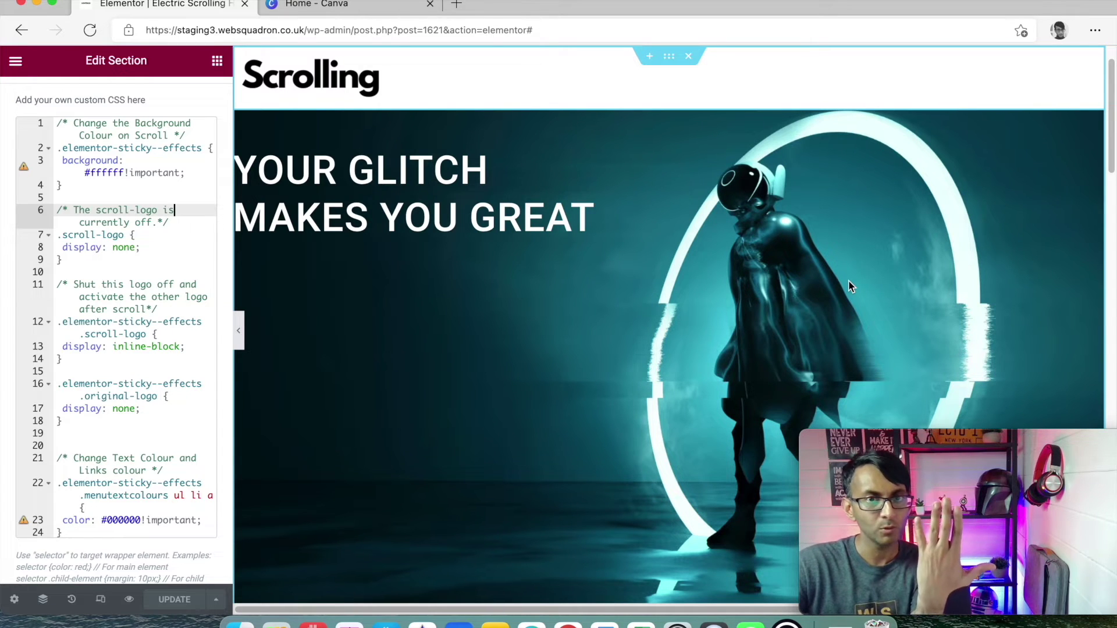
{"action": "scroll", "coordinate": [848, 280], "scroll_direction": "up", "scroll_amount": 2}
{"action": "scroll", "coordinate": [848, 280], "scroll_direction": "down", "scroll_amount": 3}
{"action": "scroll", "coordinate": [848, 281], "scroll_direction": "up", "scroll_amount": 2}
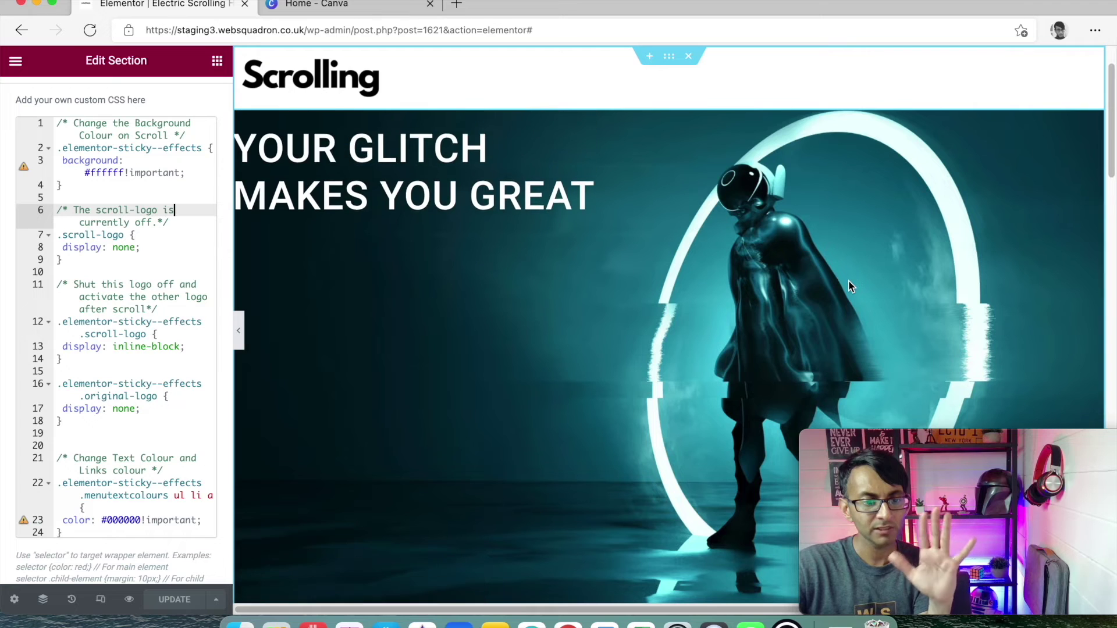
{"action": "scroll", "coordinate": [848, 285], "scroll_direction": "up", "scroll_amount": 3}
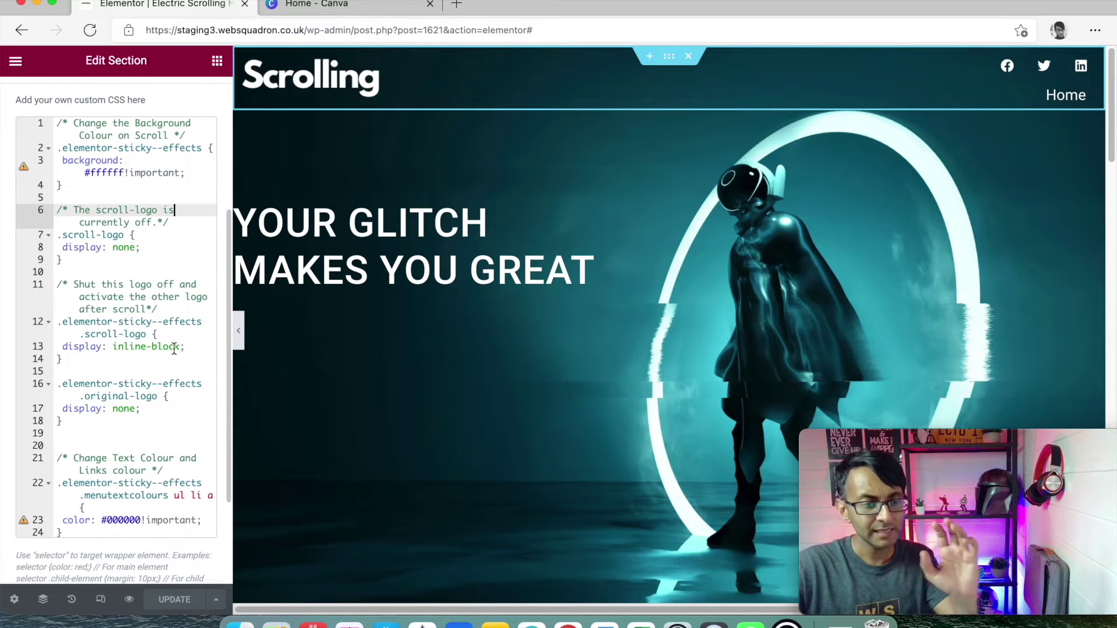
{"action": "left_click", "coordinate": [125, 195]}
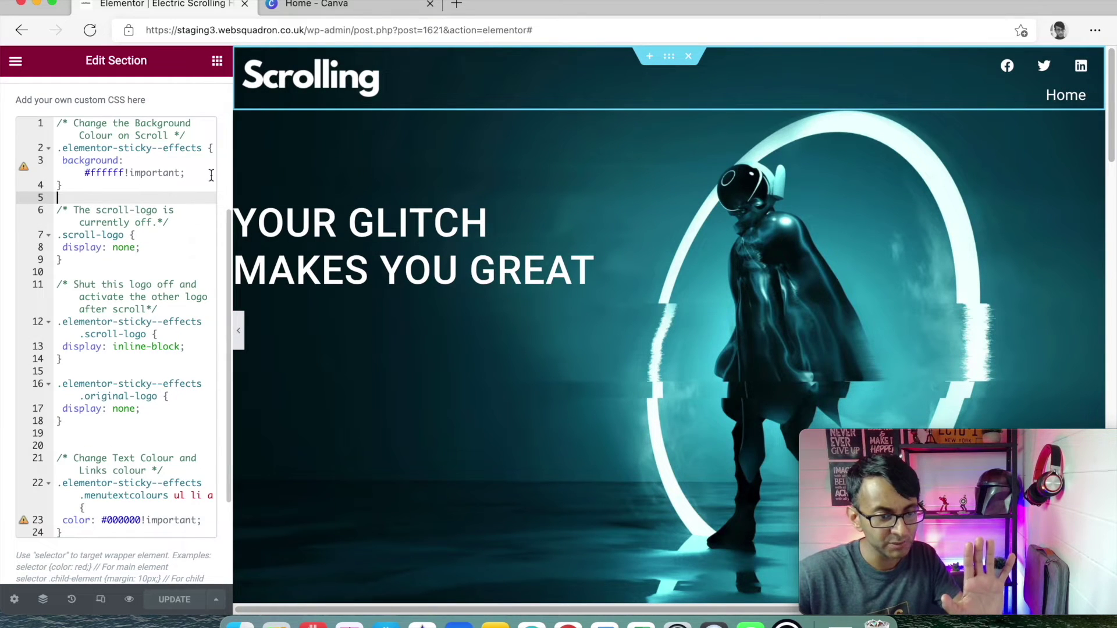
- Edit the line-3 background value, trying #000000 before settling on #ffffff
{"action": "left_click_drag", "start_coordinate": [211, 176], "coordinate": [58, 148]}
{"action": "left_click", "coordinate": [125, 173]}
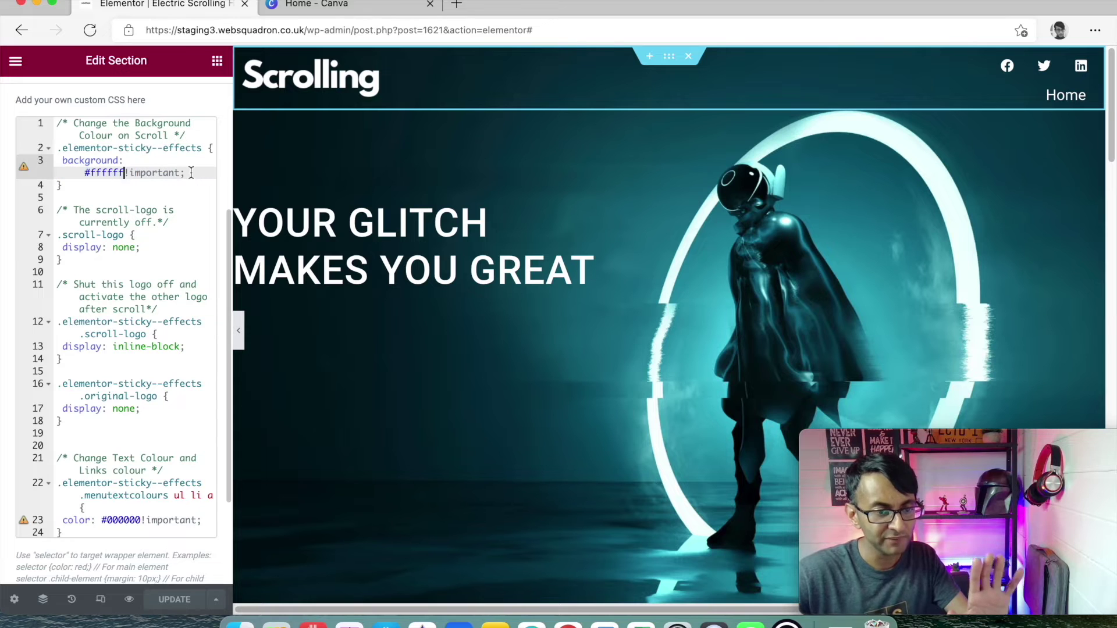
{"action": "key", "text": "BackSpace"}
{"action": "key", "text": "BackSpace"}
{"action": "key", "text": "BackSpace"}
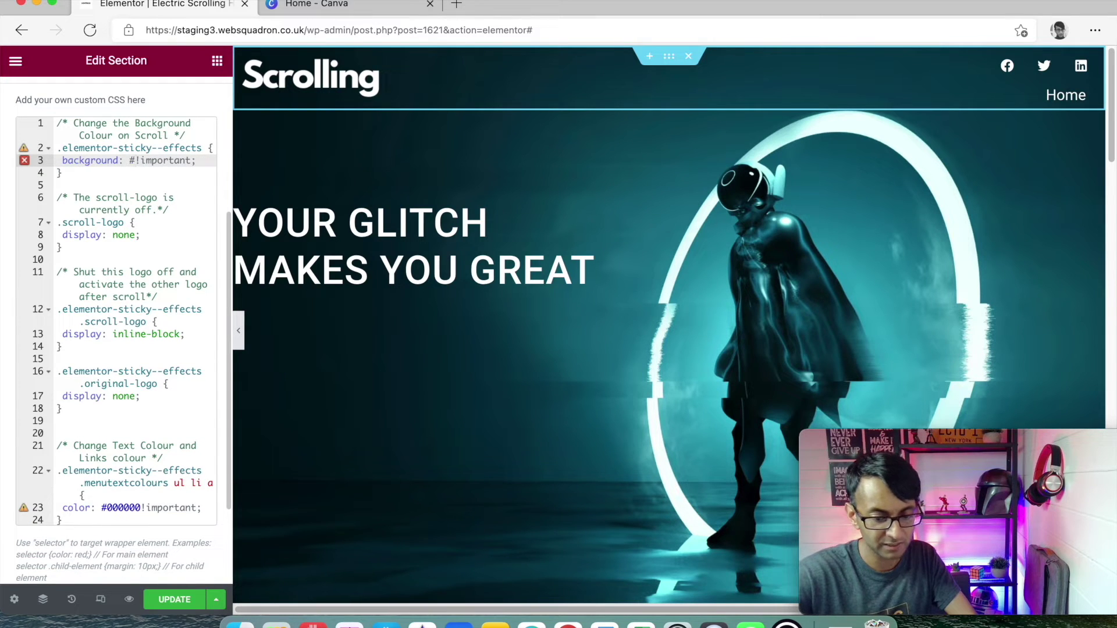
{"action": "type", "text": "000000"}
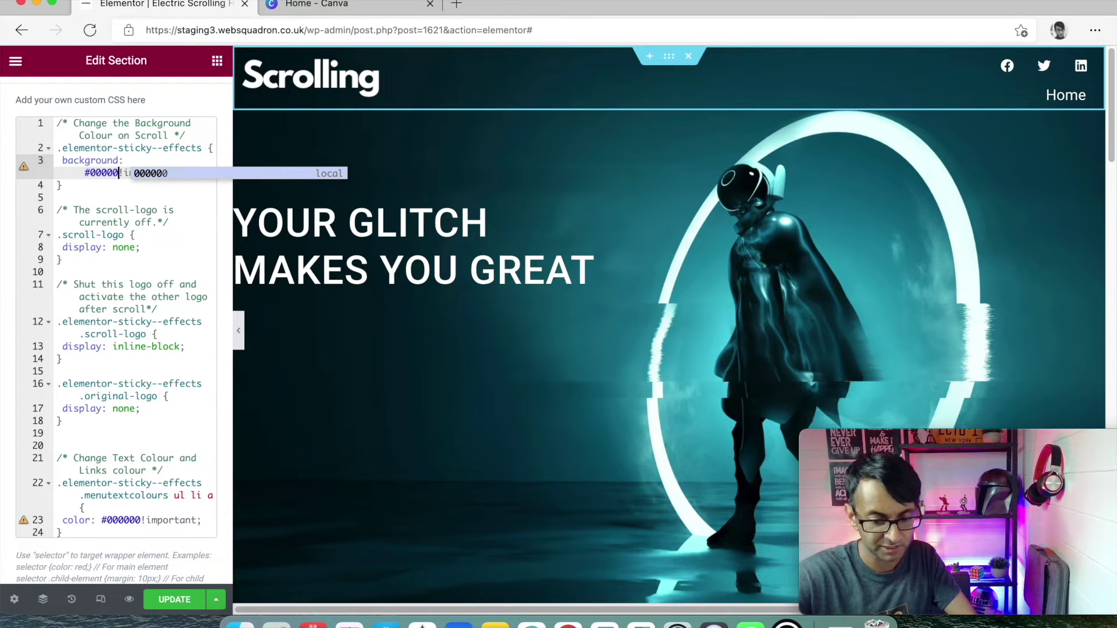
{"action": "key", "text": "Return"}
{"action": "scroll", "coordinate": [569, 174], "scroll_direction": "down", "scroll_amount": 3}
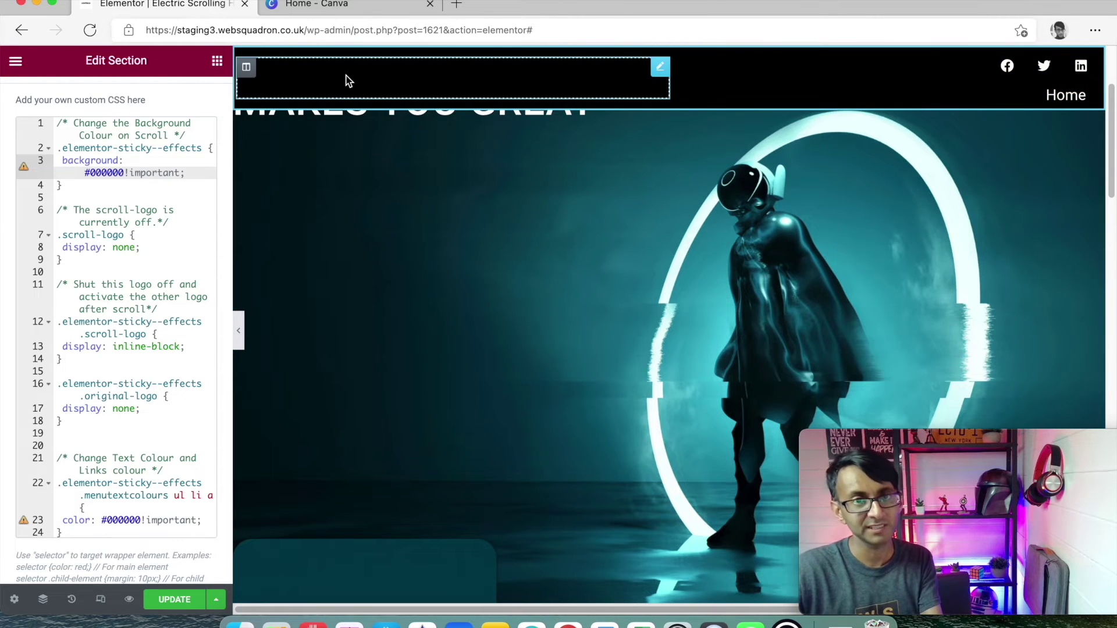
{"action": "key", "text": "BackSpace"}
{"action": "key", "text": "BackSpace"}
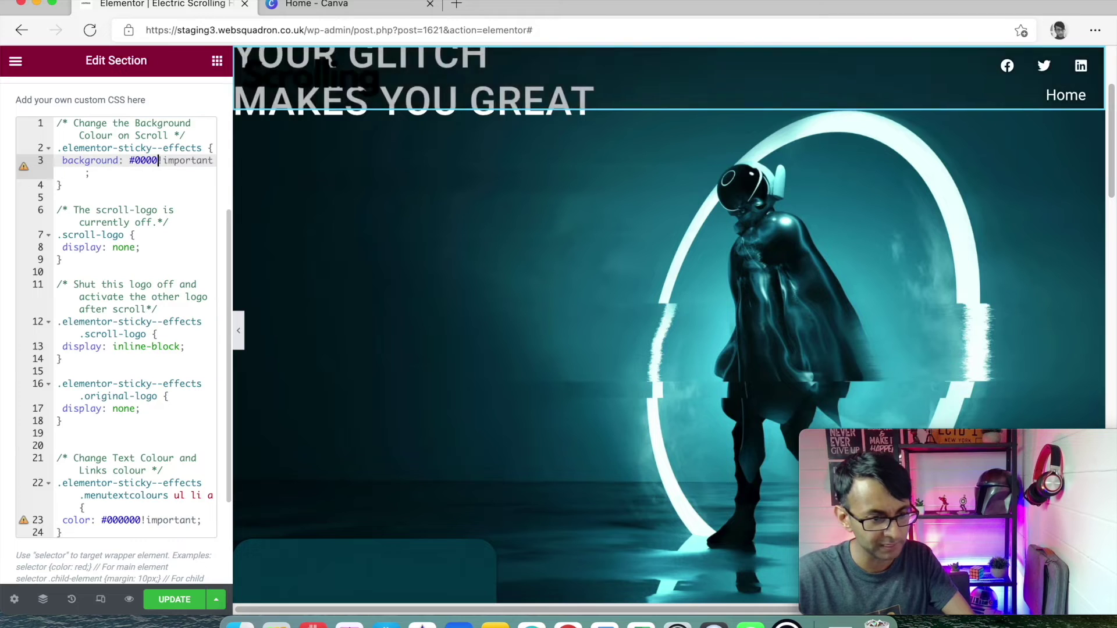
{"action": "key", "text": "BackSpace"}
{"action": "key", "text": "BackSpace"}
{"action": "key", "text": "BackSpace"}
{"action": "type", "text": "fff"}
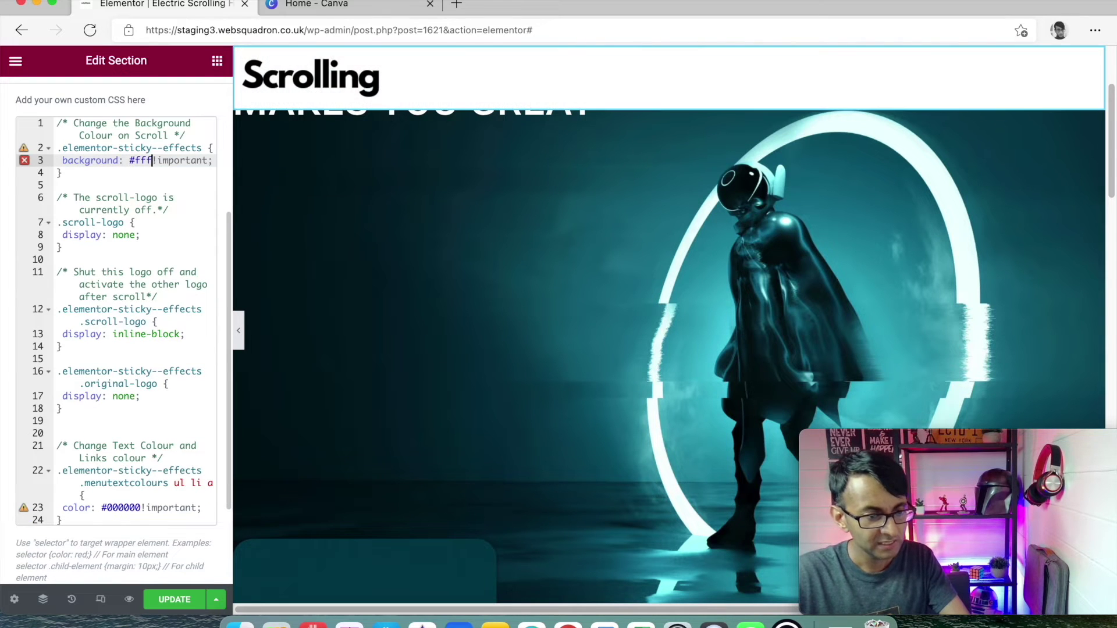
{"action": "type", "text": "fff"}
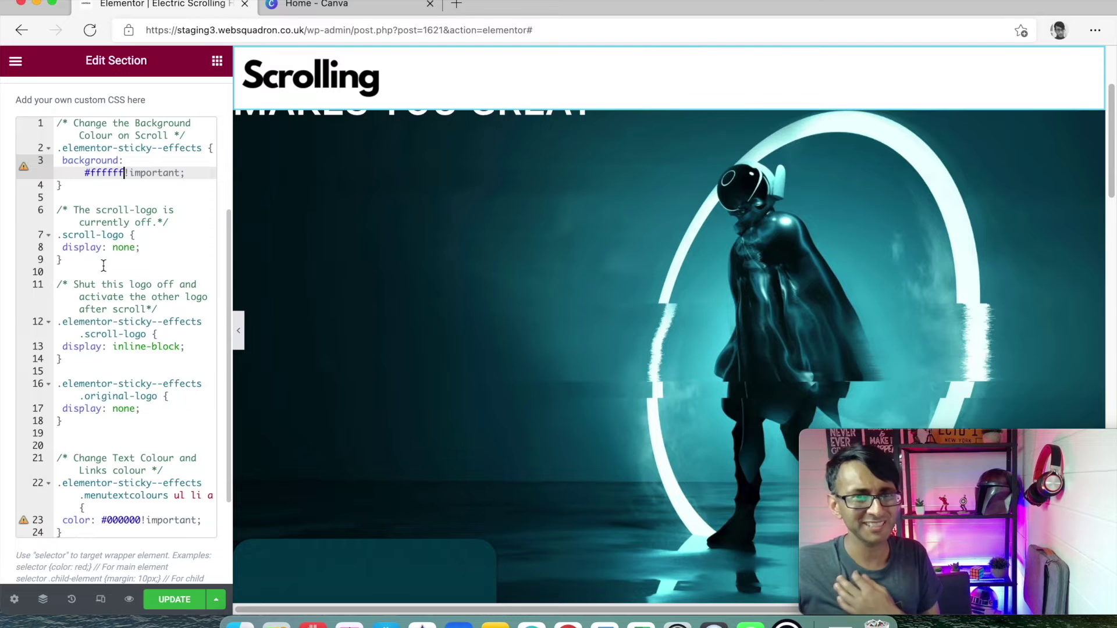
{"action": "left_click", "coordinate": [149, 263]}
{"action": "left_click_drag", "start_coordinate": [83, 266], "coordinate": [66, 236]}
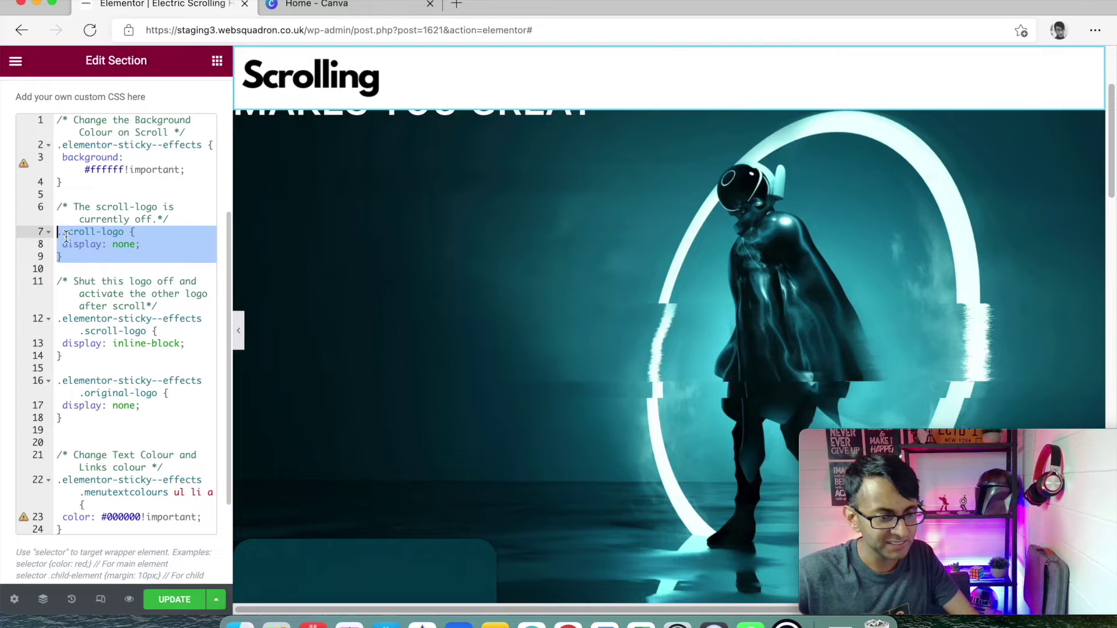
{"action": "left_click", "coordinate": [174, 257]}
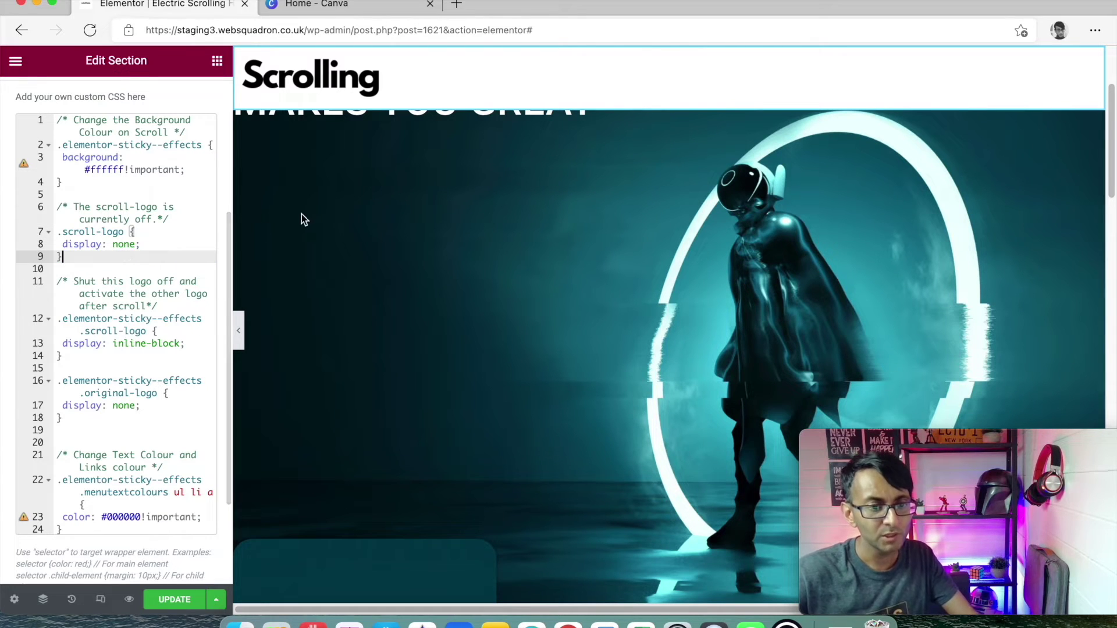
{"action": "scroll", "coordinate": [411, 154], "scroll_direction": "up", "scroll_amount": 3}
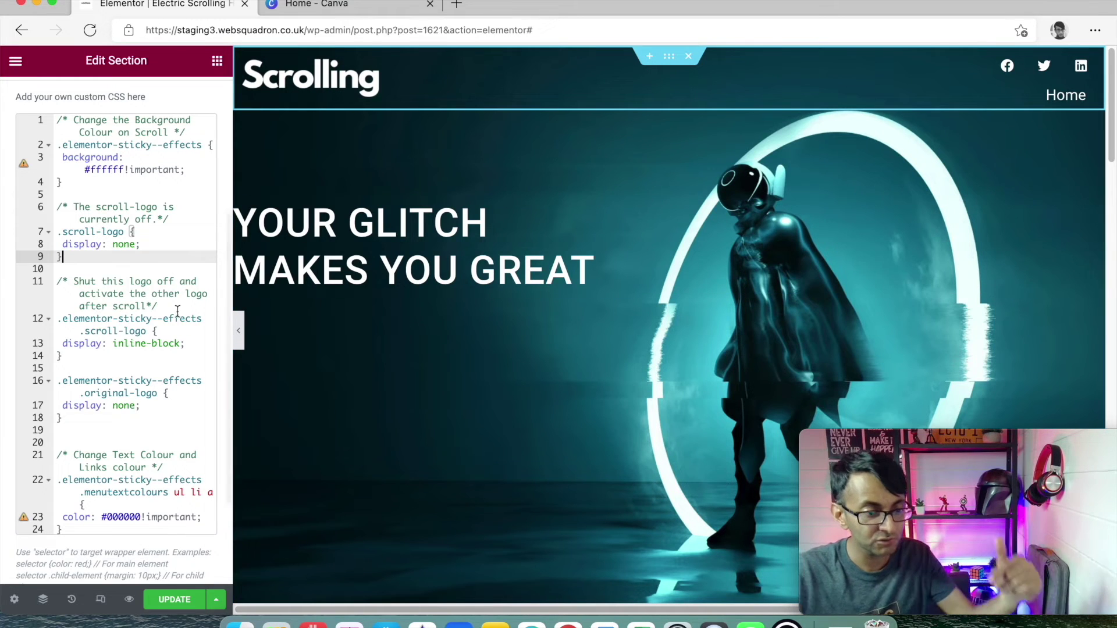
{"action": "left_click_drag", "start_coordinate": [67, 318], "coordinate": [182, 322]}
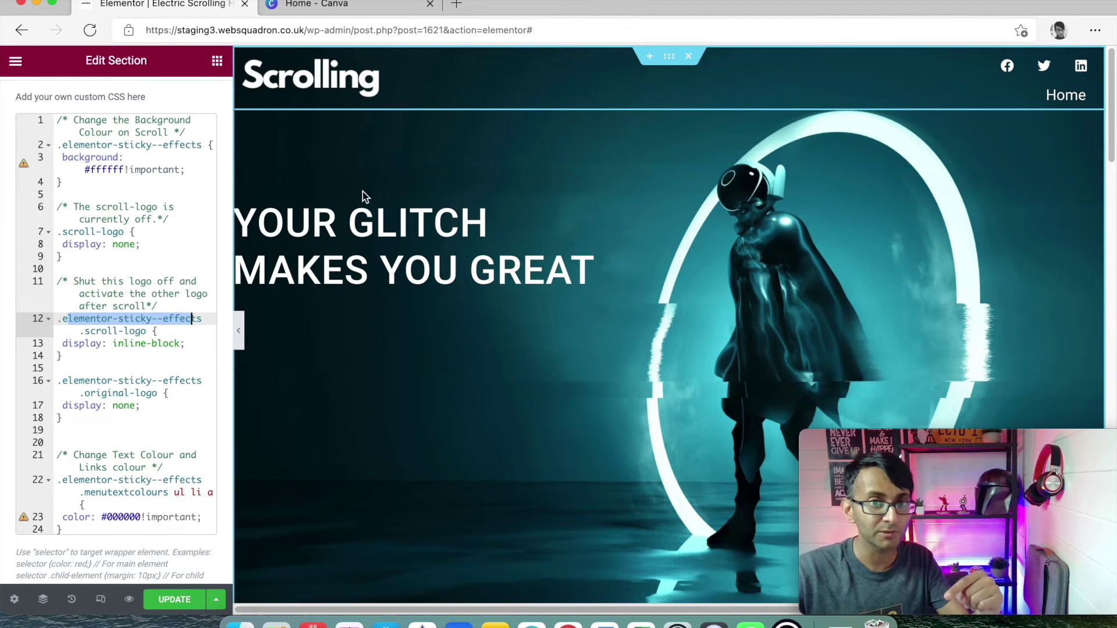
{"action": "scroll", "coordinate": [353, 131], "scroll_direction": "down", "scroll_amount": 2}
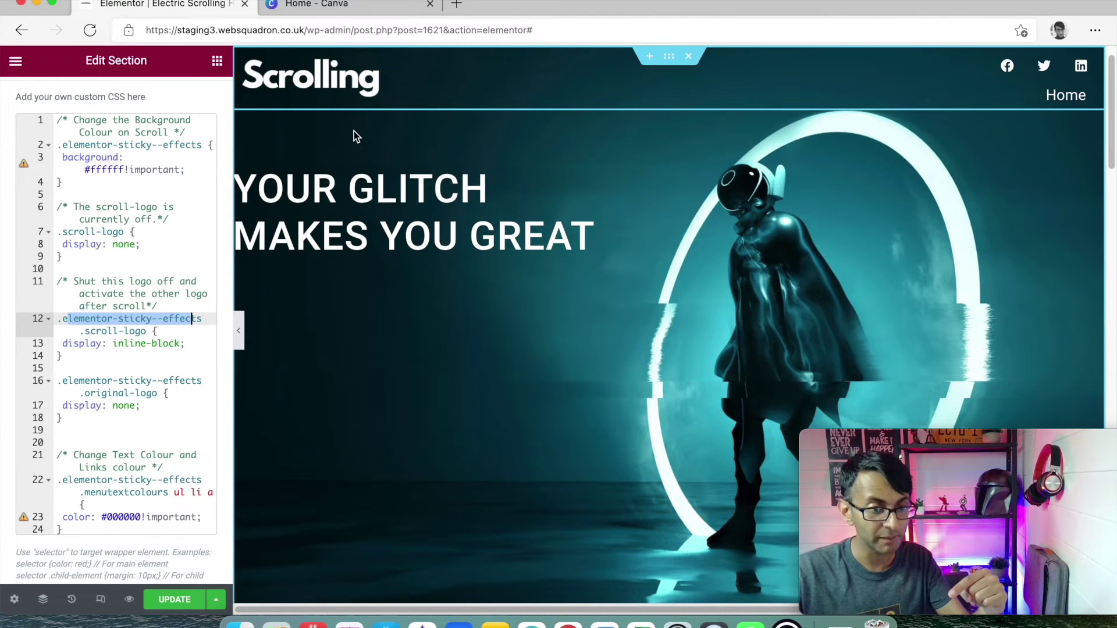
{"action": "scroll", "coordinate": [324, 79], "scroll_direction": "up", "scroll_amount": 2}
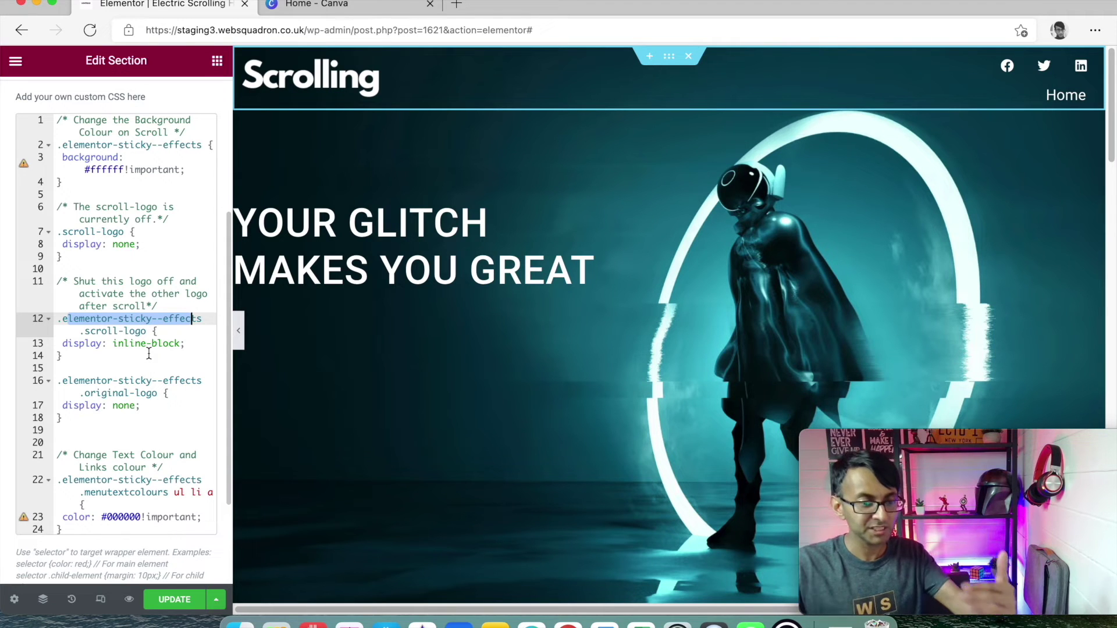
{"action": "left_click_drag", "start_coordinate": [117, 429], "coordinate": [54, 384]}
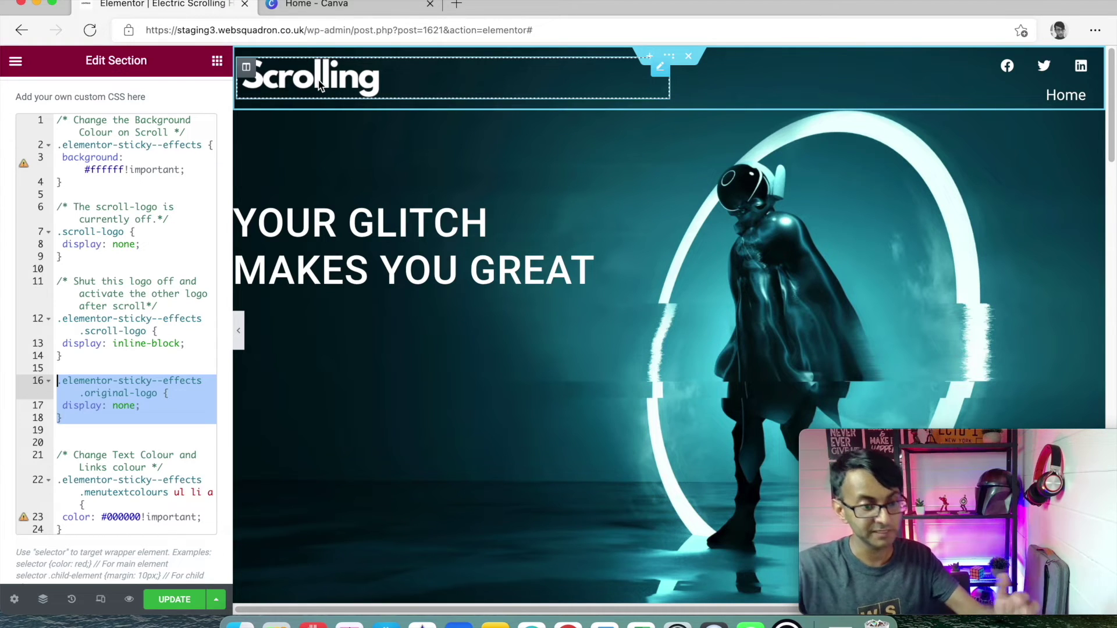
{"action": "scroll", "coordinate": [149, 298], "scroll_direction": "down", "scroll_amount": 2}
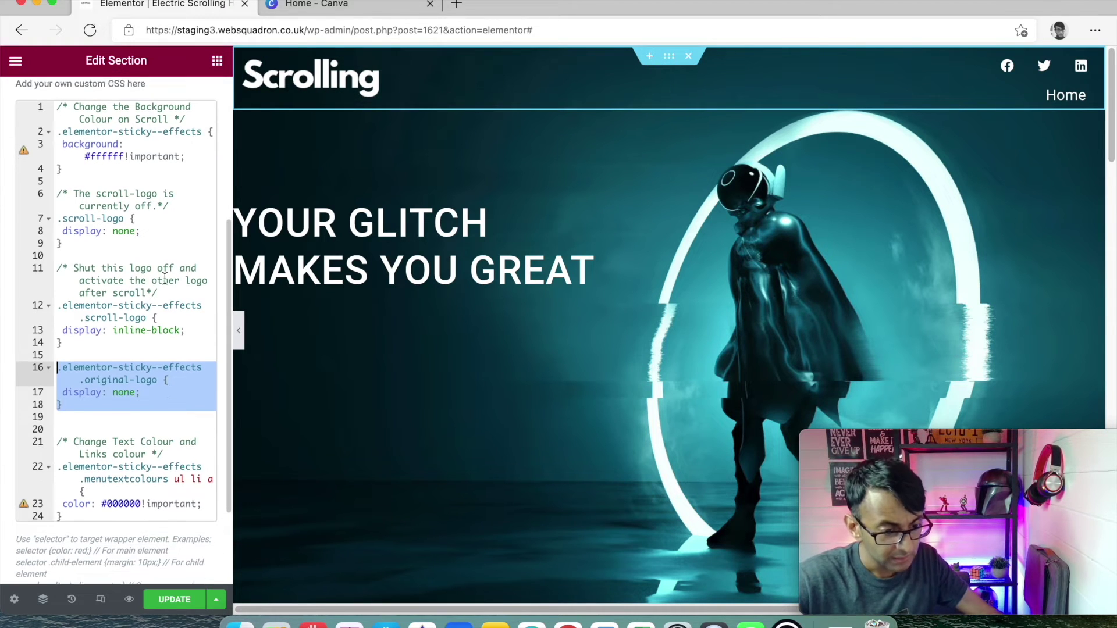
{"action": "double_click", "coordinate": [121, 463]}
{"action": "key", "text": "super+c"}
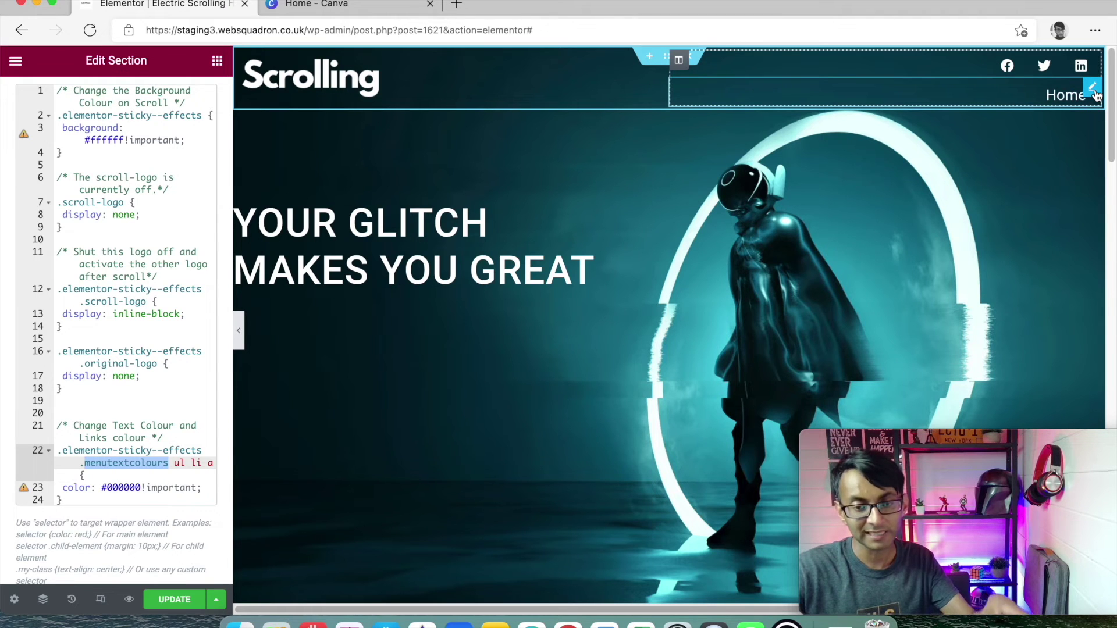
- Add the menutextcolours CSS class to the nav menu widget
{"action": "left_click", "coordinate": [1092, 87]}
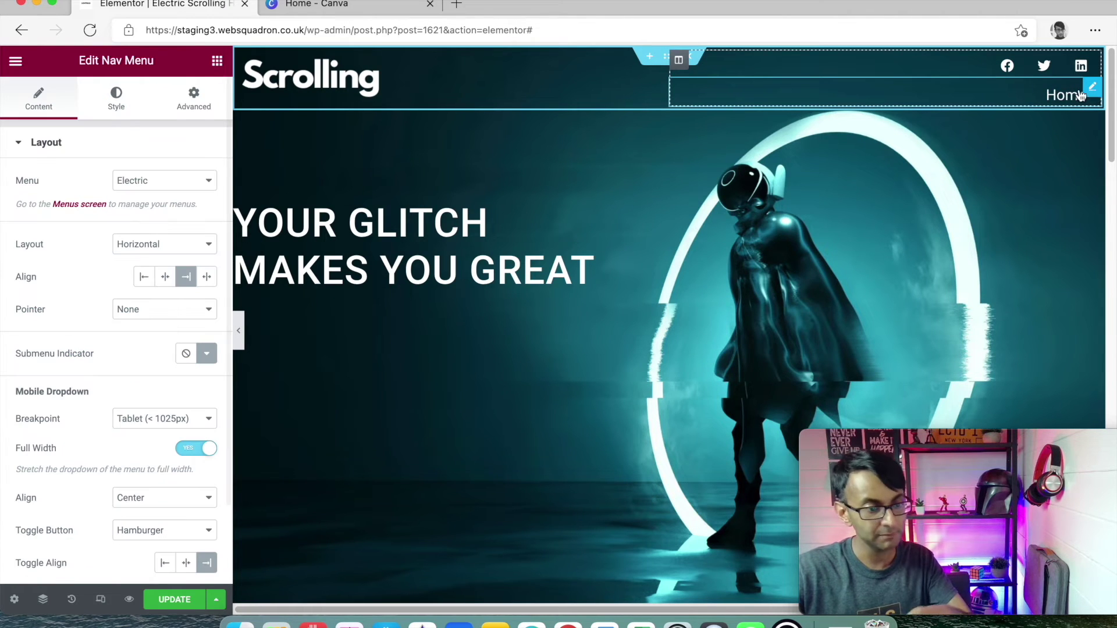
{"action": "left_click", "coordinate": [178, 108]}
{"action": "left_click", "coordinate": [152, 384]}
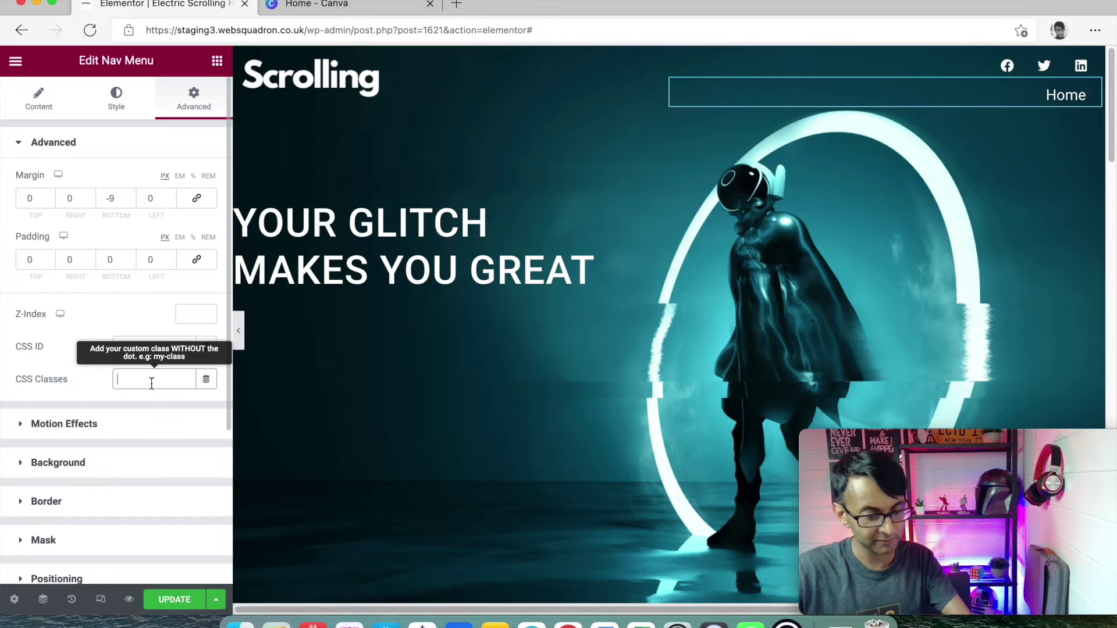
{"action": "key", "text": "super+v"}
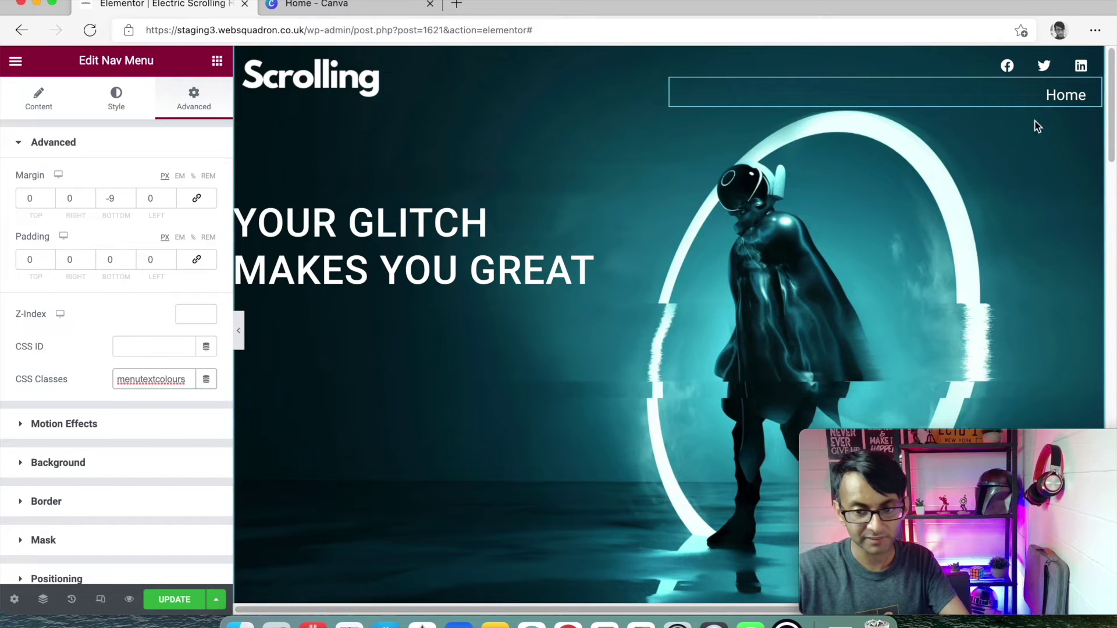
- Add the menutextcolours CSS class to the social icons widget and update the page
{"action": "left_click", "coordinate": [1086, 69]}
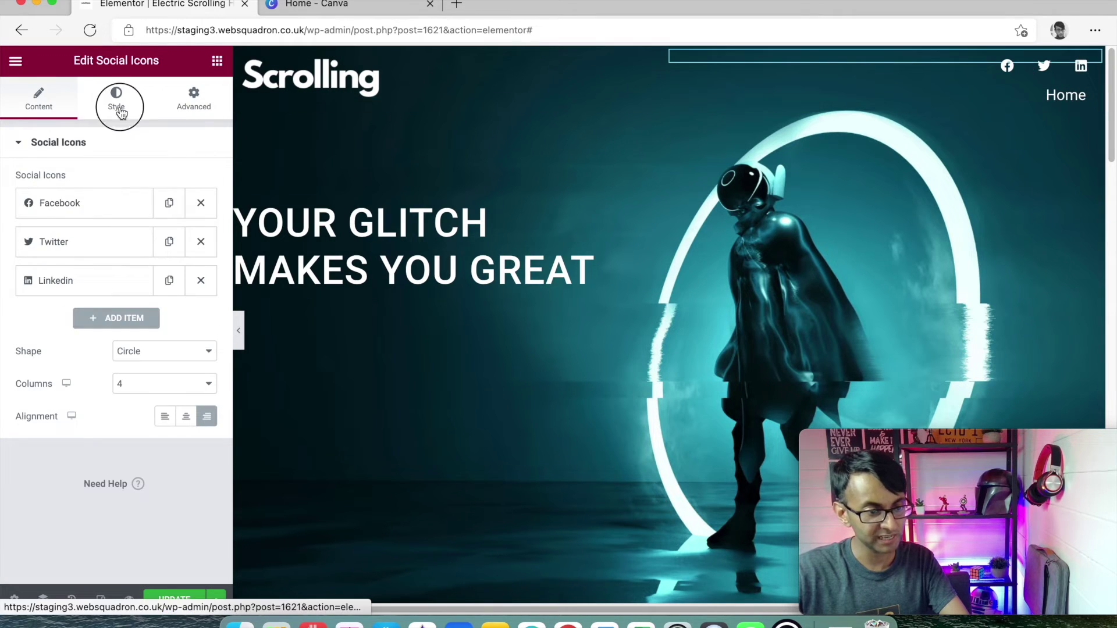
{"action": "left_click", "coordinate": [116, 100]}
{"action": "left_click", "coordinate": [193, 99]}
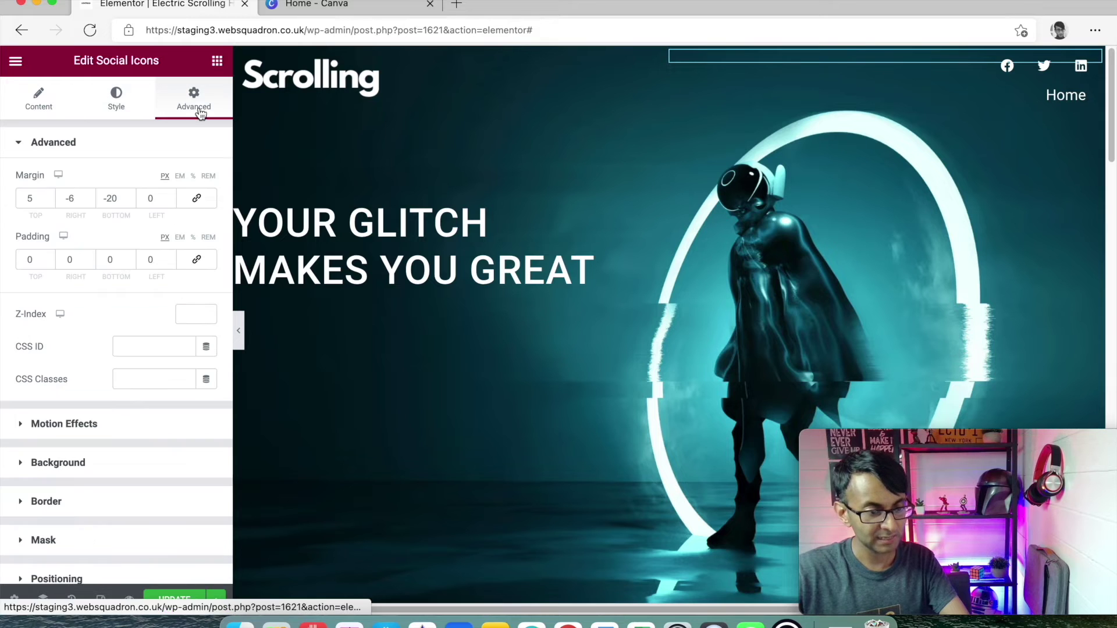
{"action": "left_click", "coordinate": [140, 380]}
{"action": "key", "text": "super+v"}
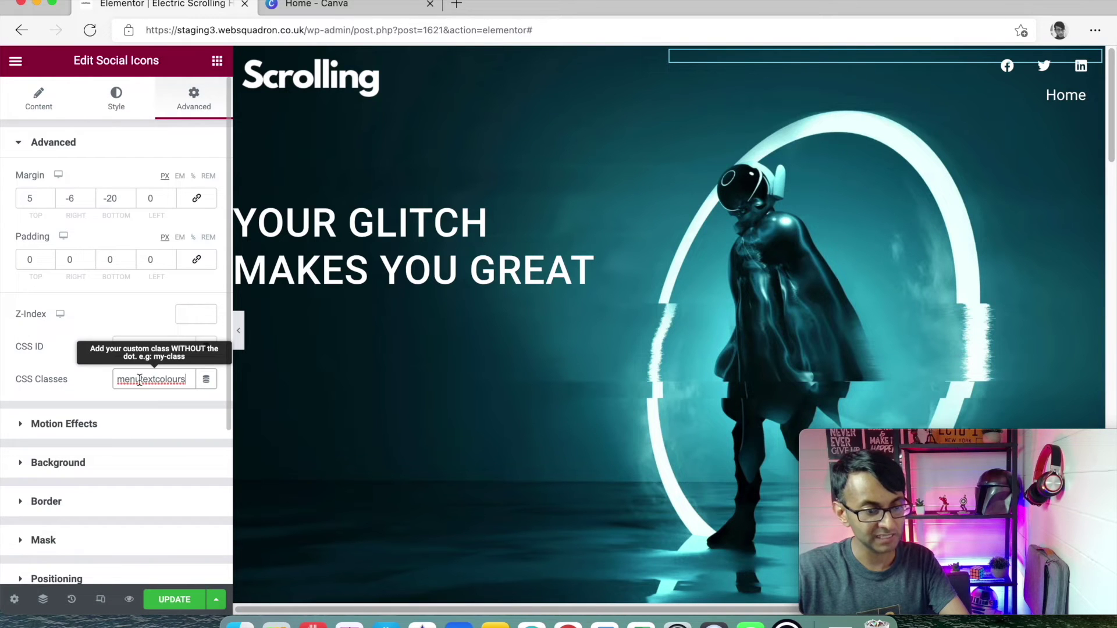
{"action": "left_click", "coordinate": [181, 600]}
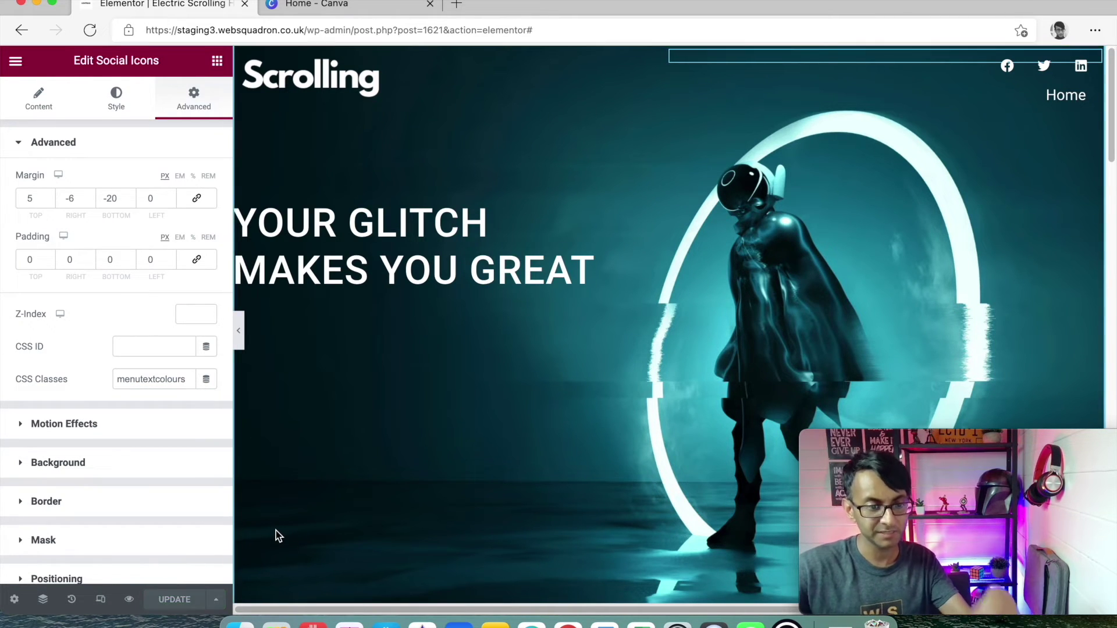
{"action": "mouse_move", "coordinate": [663, 69]}
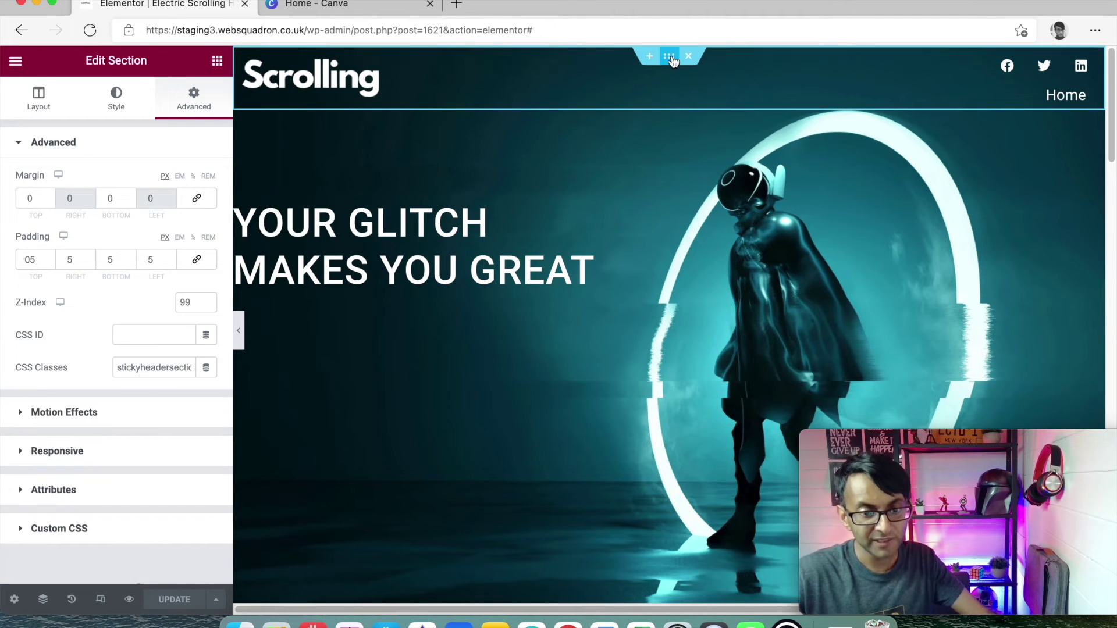
- Set the header section's sticky Effects Offset to 50 and save with Cmd+S
{"action": "left_click", "coordinate": [670, 58]}
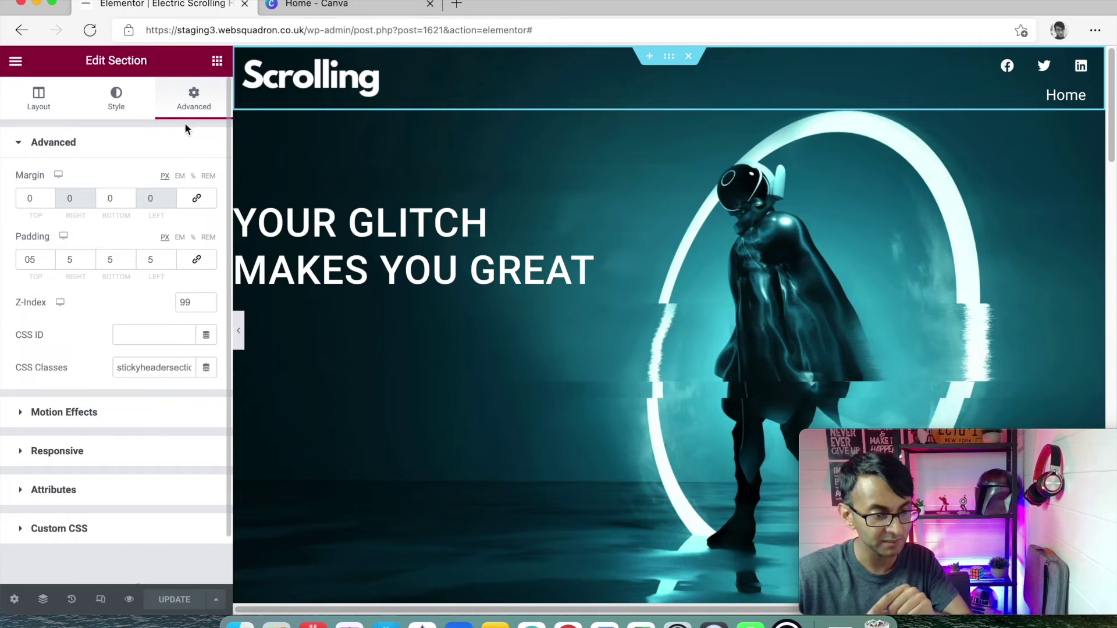
{"action": "left_click", "coordinate": [96, 414]}
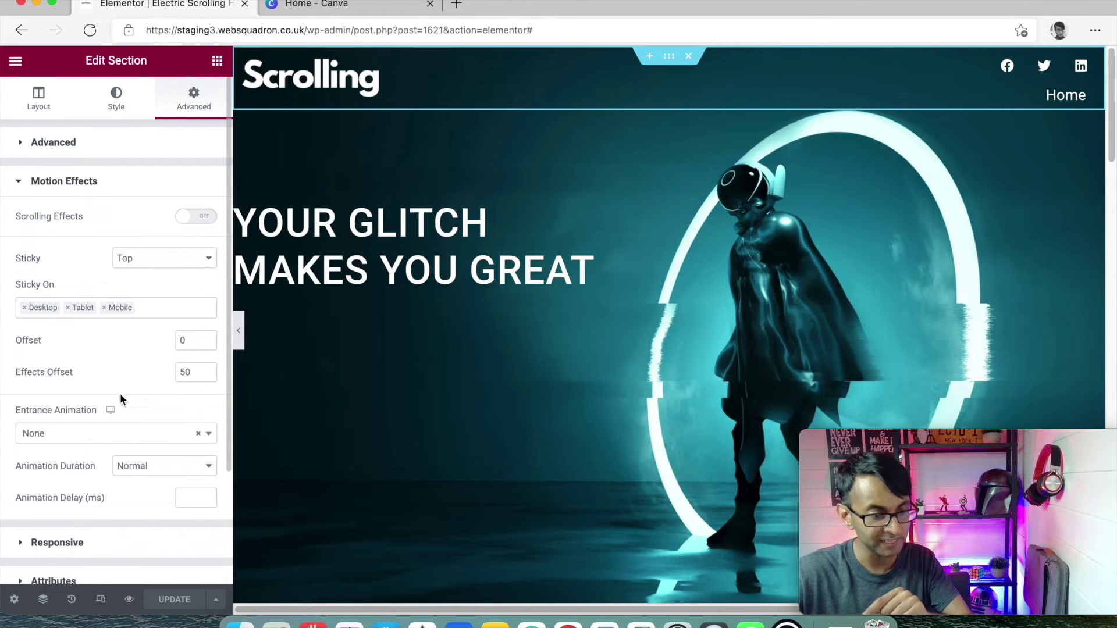
{"action": "left_click", "coordinate": [192, 371]}
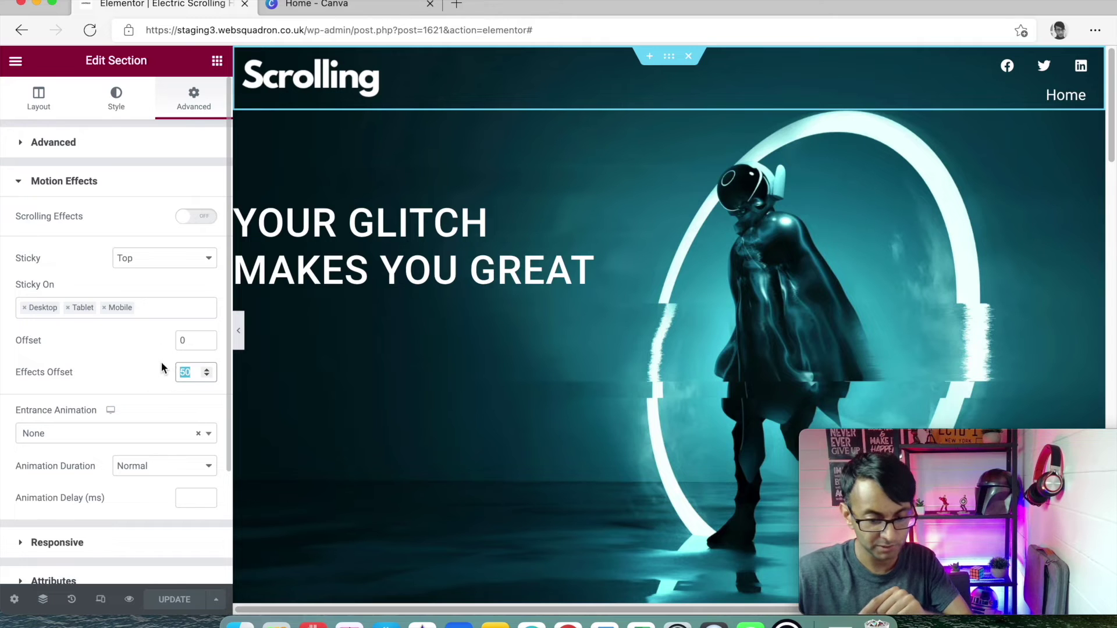
{"action": "type", "text": "0"}
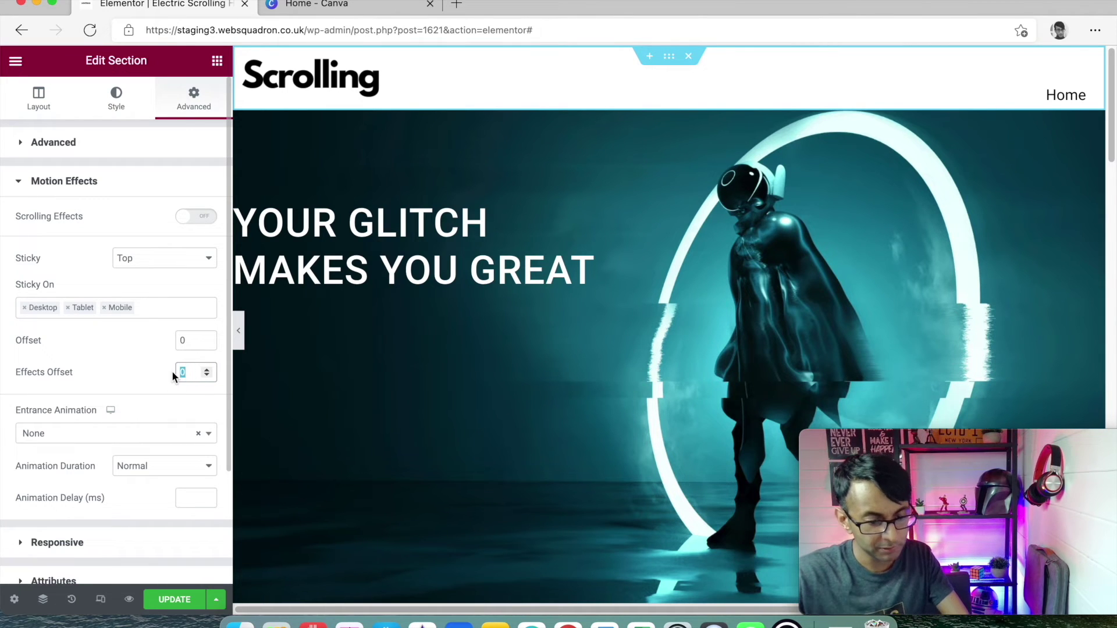
{"action": "type", "text": "50"}
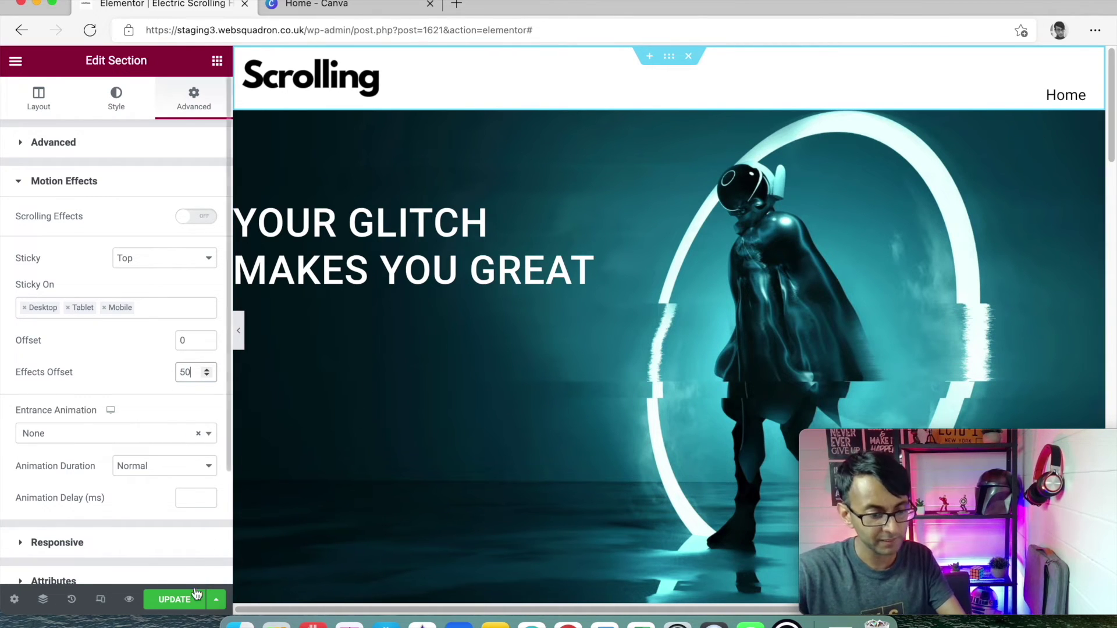
{"action": "key", "text": "super+s"}
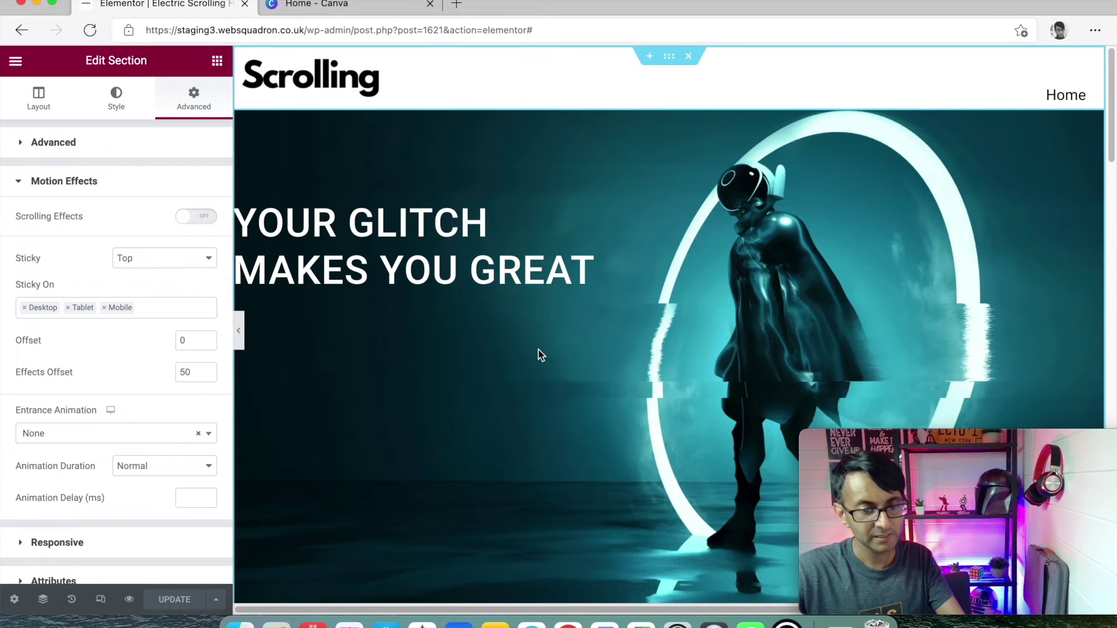
{"action": "scroll", "coordinate": [538, 350], "scroll_direction": "down", "scroll_amount": 10}
{"action": "scroll", "coordinate": [551, 285], "scroll_direction": "up", "scroll_amount": 3}
{"action": "scroll", "coordinate": [552, 285], "scroll_direction": "up", "scroll_amount": 7}
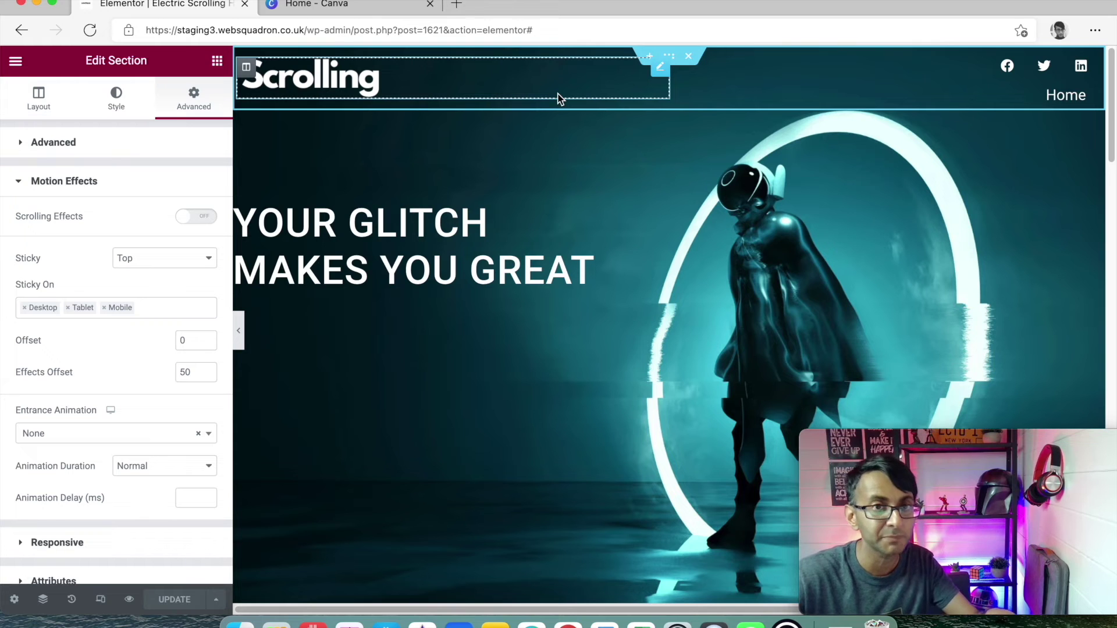
{"action": "scroll", "coordinate": [549, 308], "scroll_direction": "down", "scroll_amount": 5}
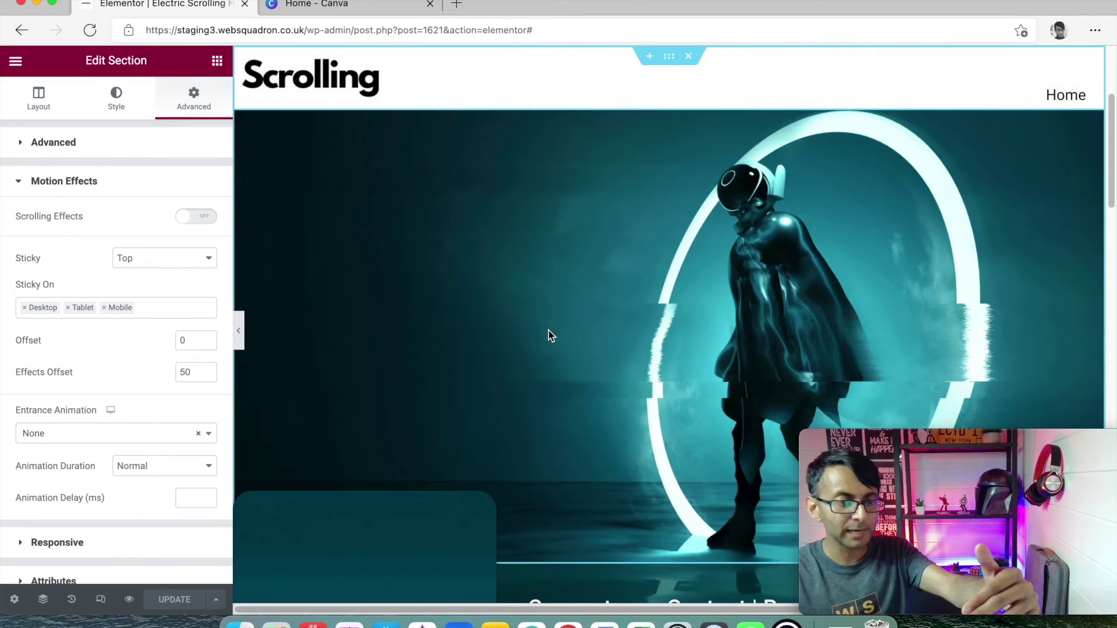
{"action": "scroll", "coordinate": [581, 337], "scroll_direction": "up", "scroll_amount": 5}
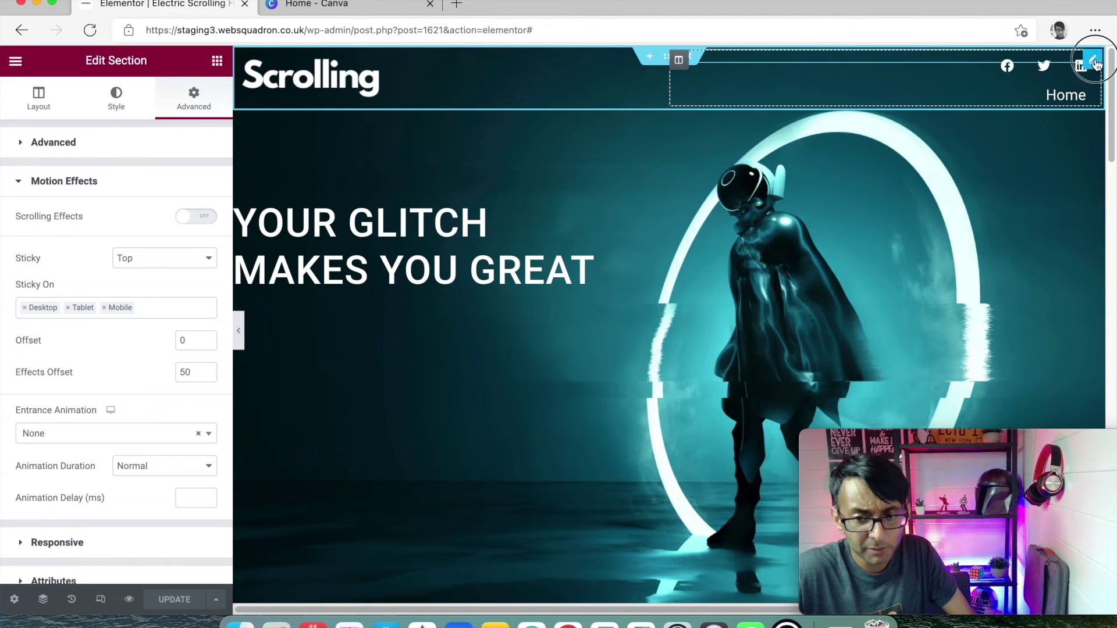
- Check the social icons widget's Custom CSS area, which is empty
{"action": "left_click", "coordinate": [1093, 61]}
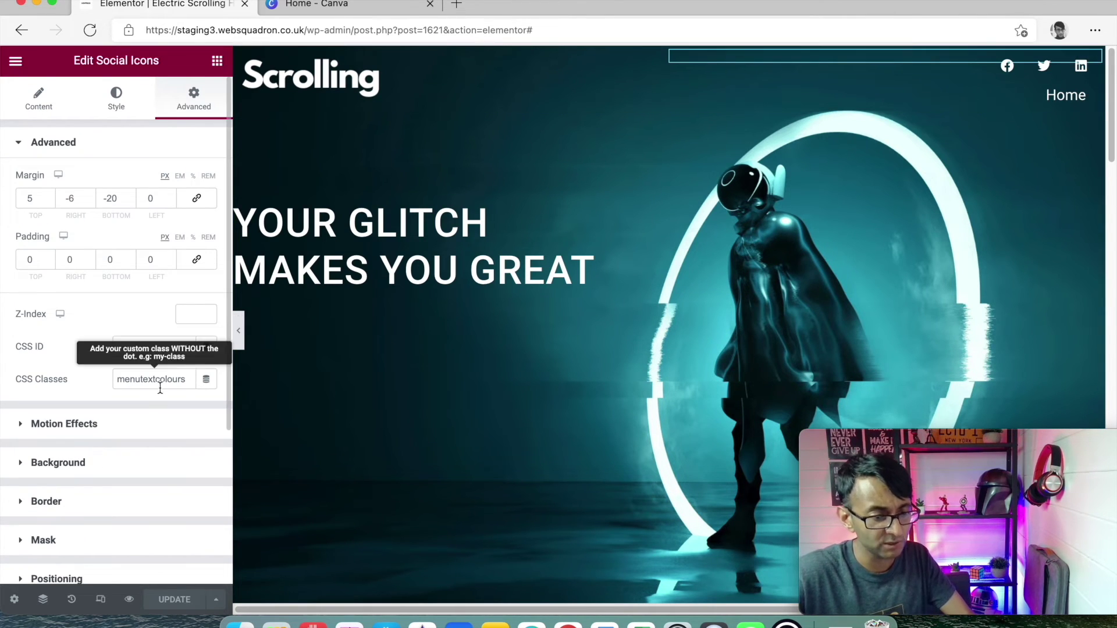
{"action": "scroll", "coordinate": [162, 220], "scroll_direction": "down", "scroll_amount": 4}
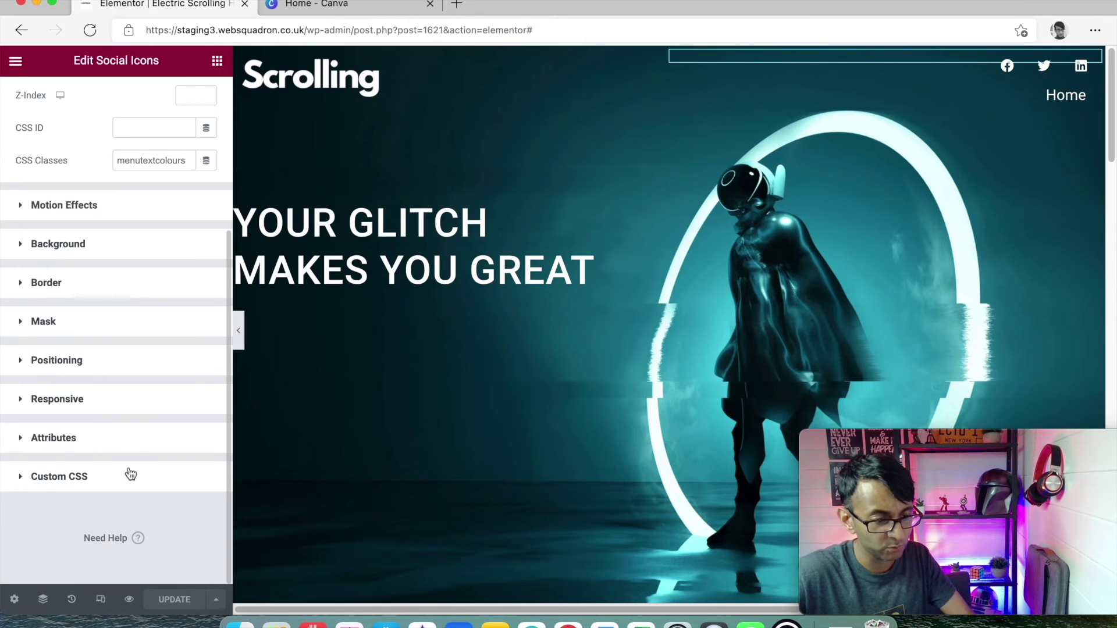
{"action": "left_click", "coordinate": [130, 474]}
{"action": "left_click", "coordinate": [145, 461]}
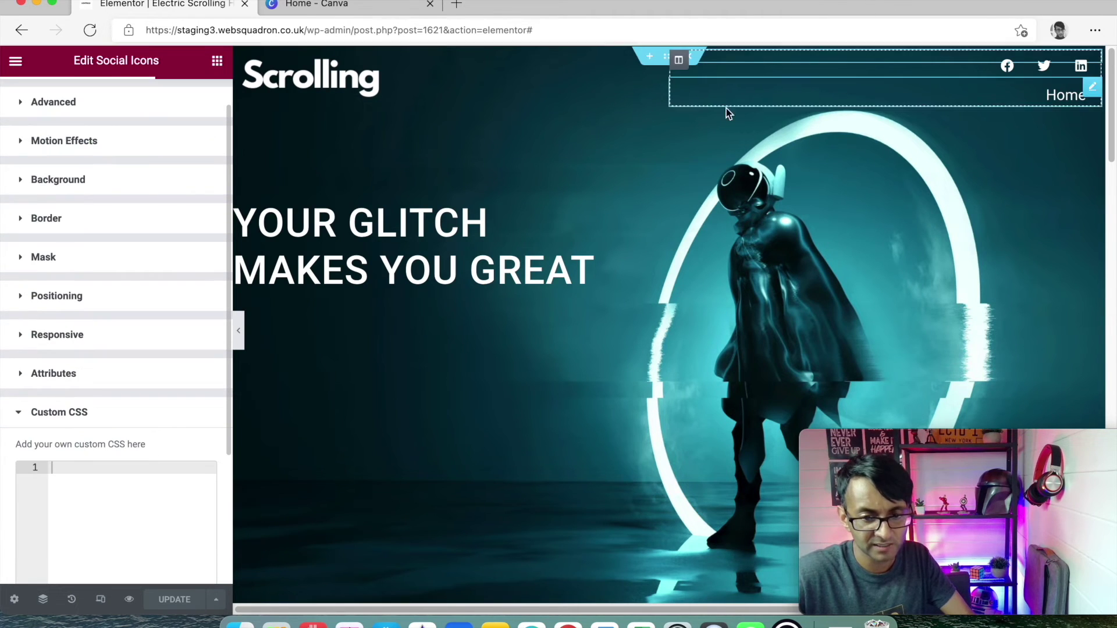
- Review the header section's custom CSS, then reselect the social icons widget
{"action": "left_click", "coordinate": [669, 56]}
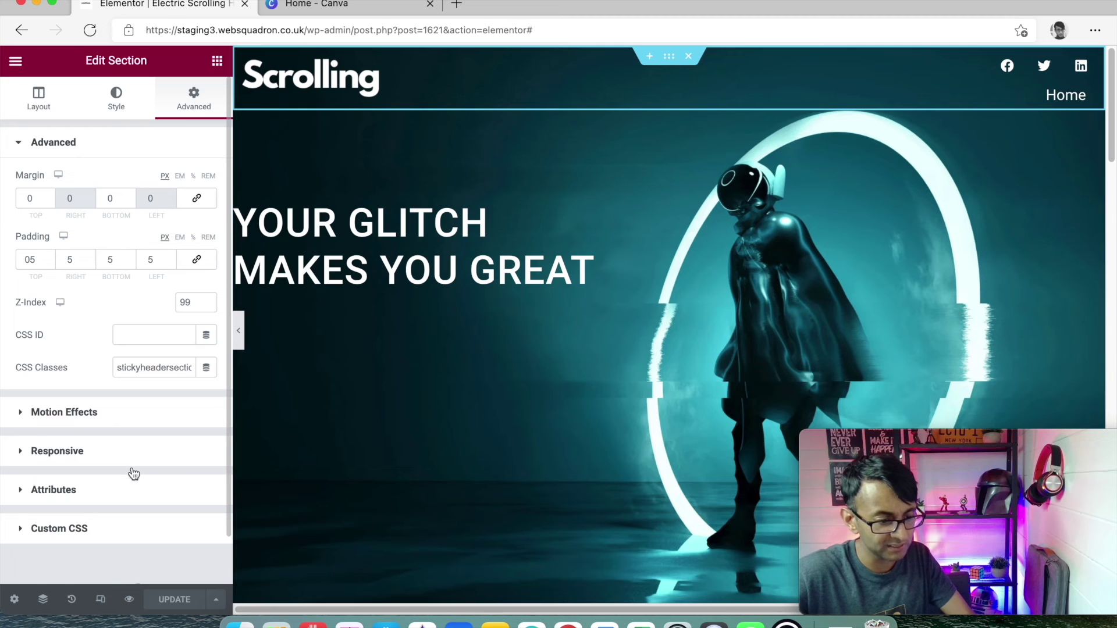
{"action": "left_click", "coordinate": [116, 540]}
{"action": "scroll", "coordinate": [175, 458], "scroll_direction": "down", "scroll_amount": 5}
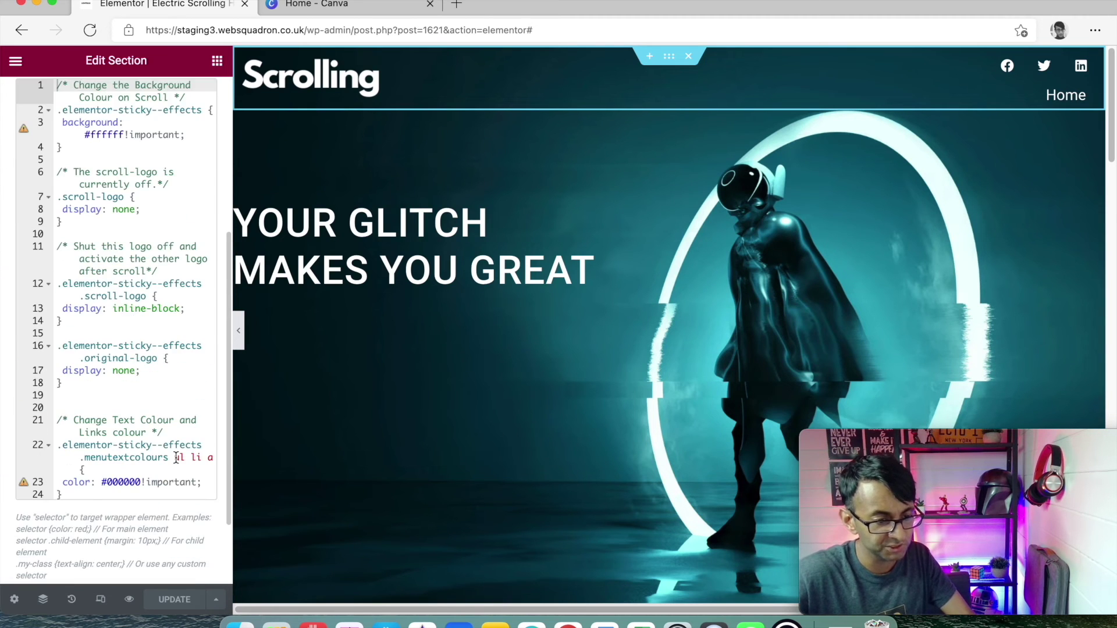
{"action": "scroll", "coordinate": [175, 458], "scroll_direction": "up", "scroll_amount": 5}
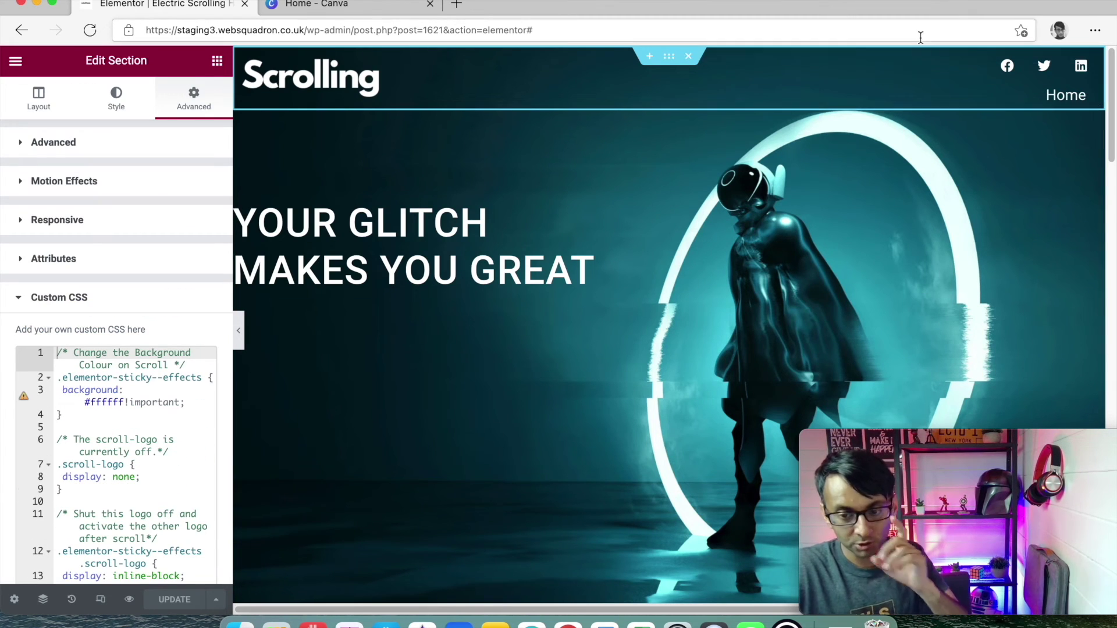
{"action": "left_click", "coordinate": [1093, 61]}
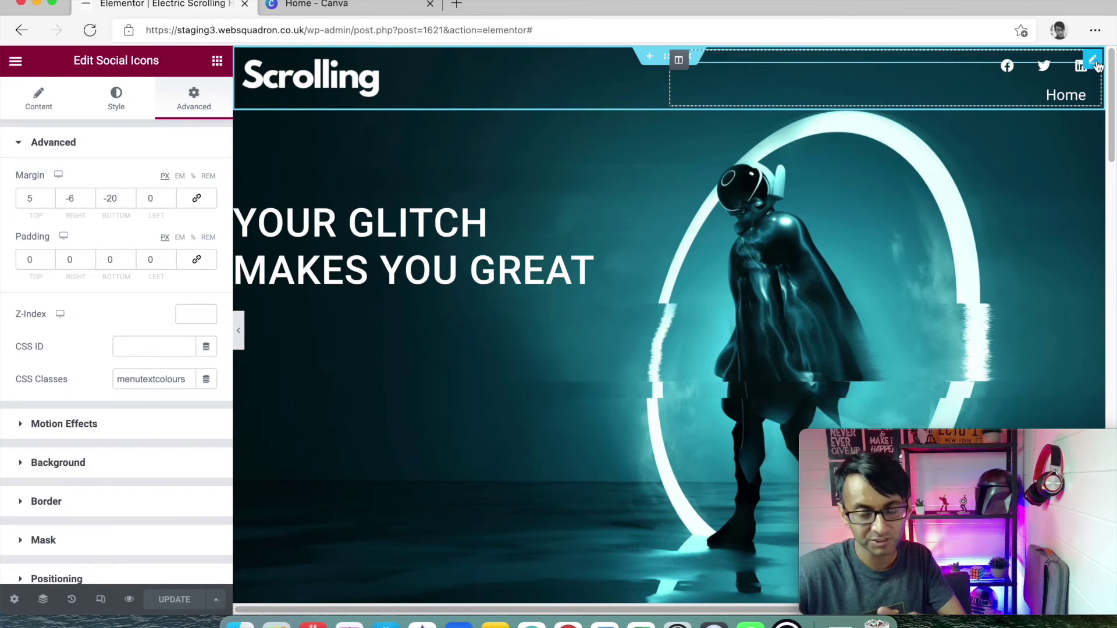
- Replace the social icons' menutextcolours class with original-logo, then open the widget's context menu
{"action": "double_click", "coordinate": [185, 381]}
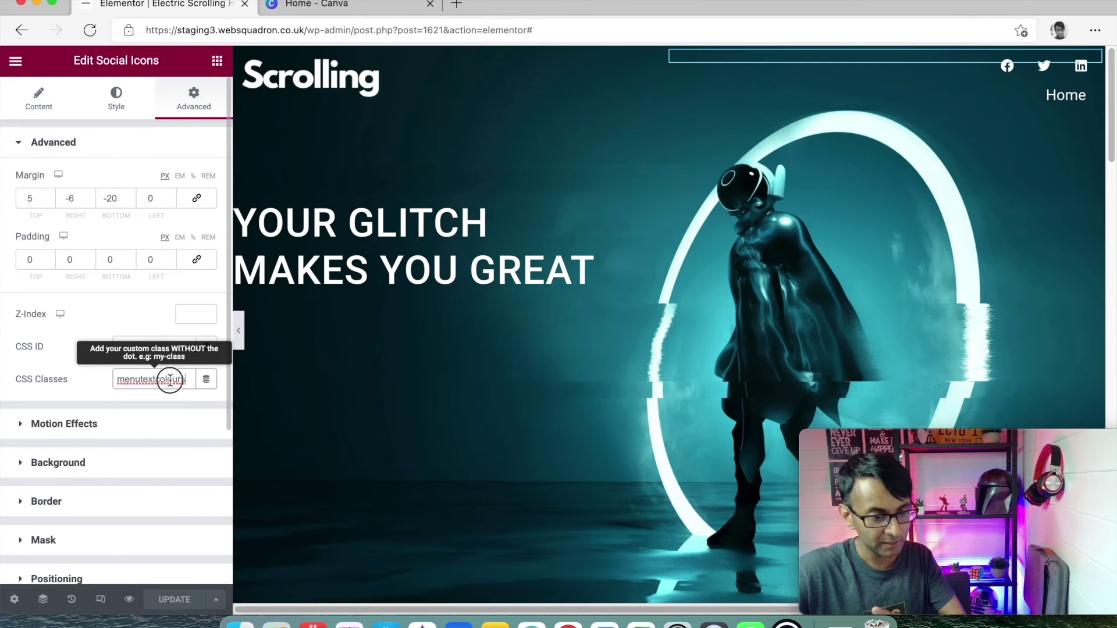
{"action": "type", "text": "orifin"}
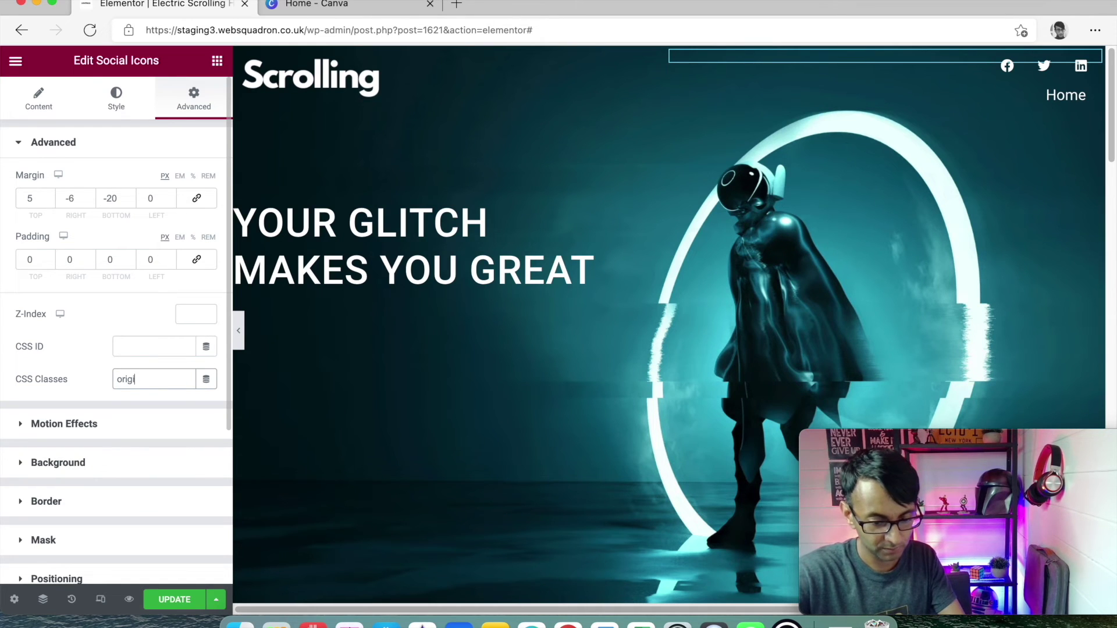
{"action": "type", "text": "al-logo"}
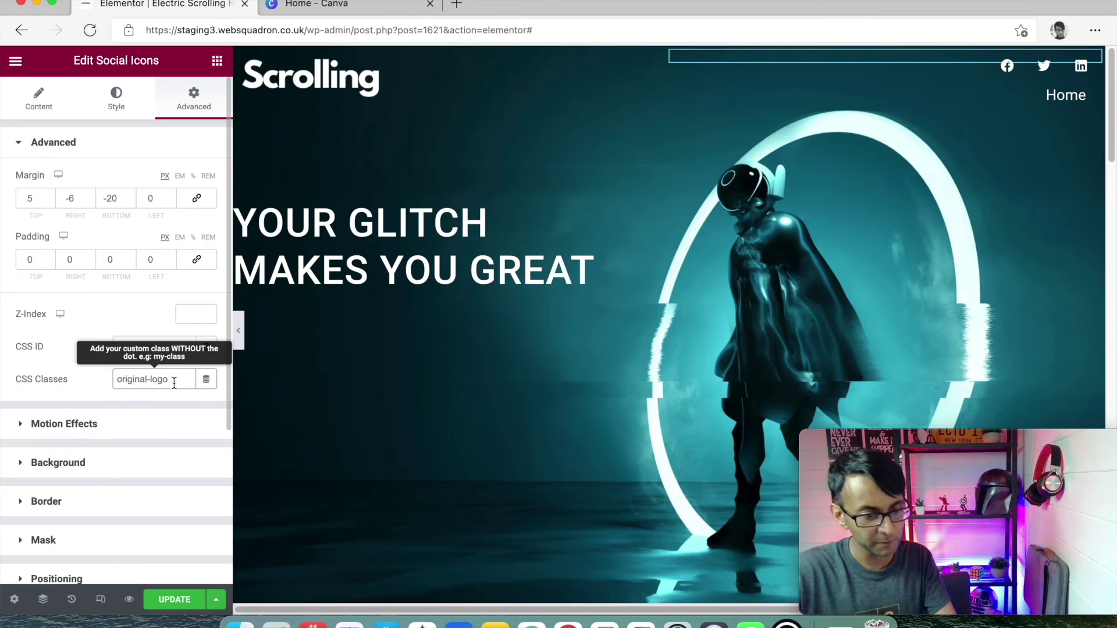
{"action": "left_click_drag", "start_coordinate": [174, 381], "coordinate": [112, 381]}
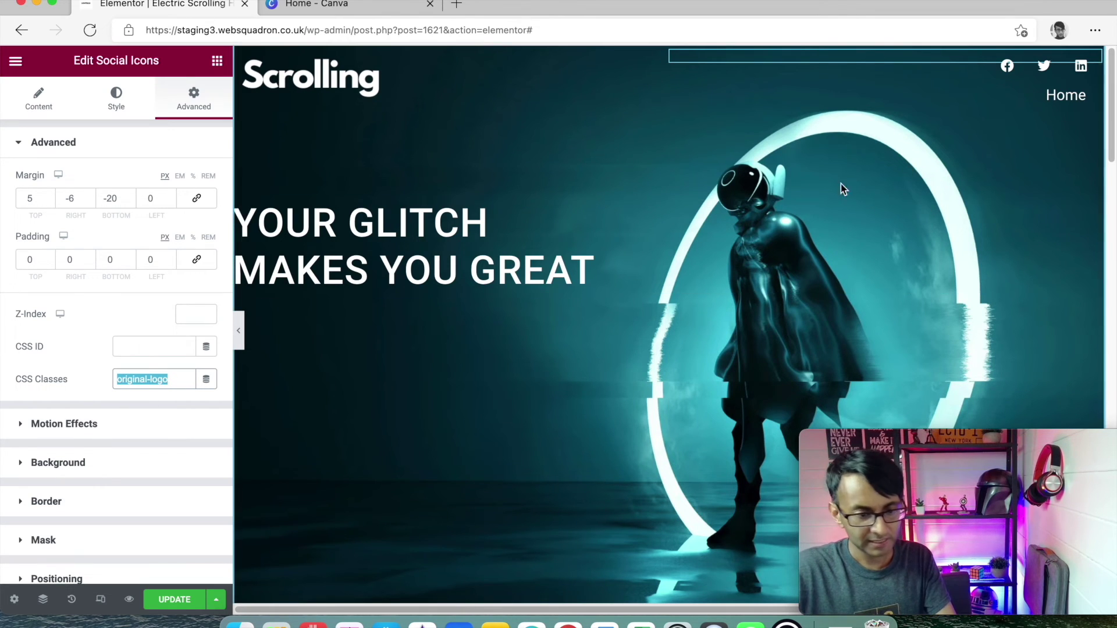
{"action": "right_click", "coordinate": [1052, 88]}
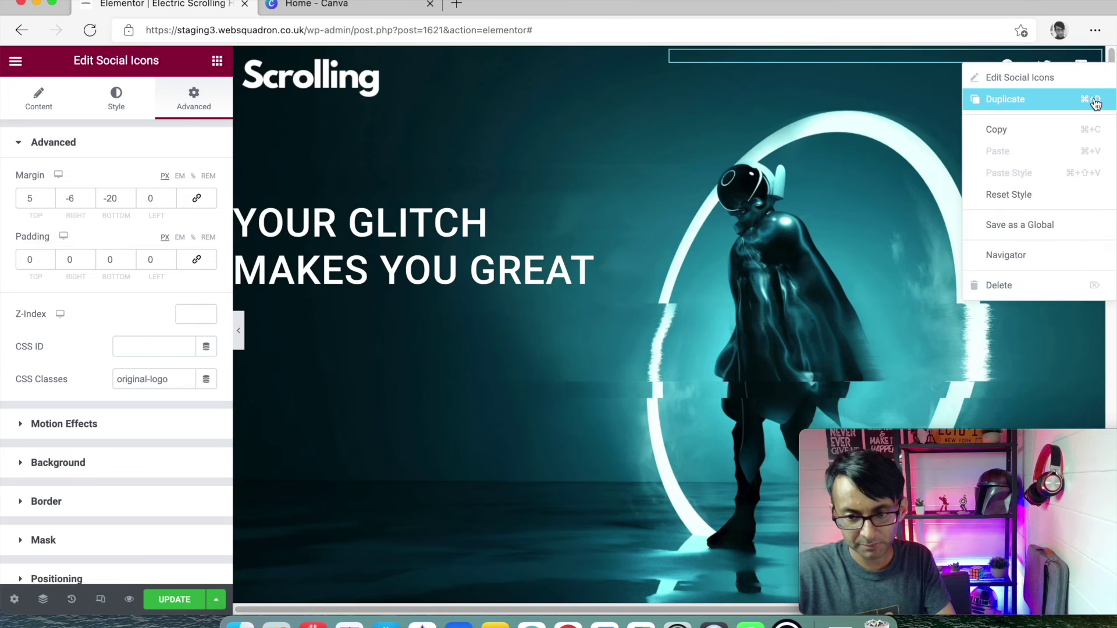
- Duplicate the social icons widget and set the copy's secondary colour to the global black
{"action": "left_click", "coordinate": [1072, 98]}
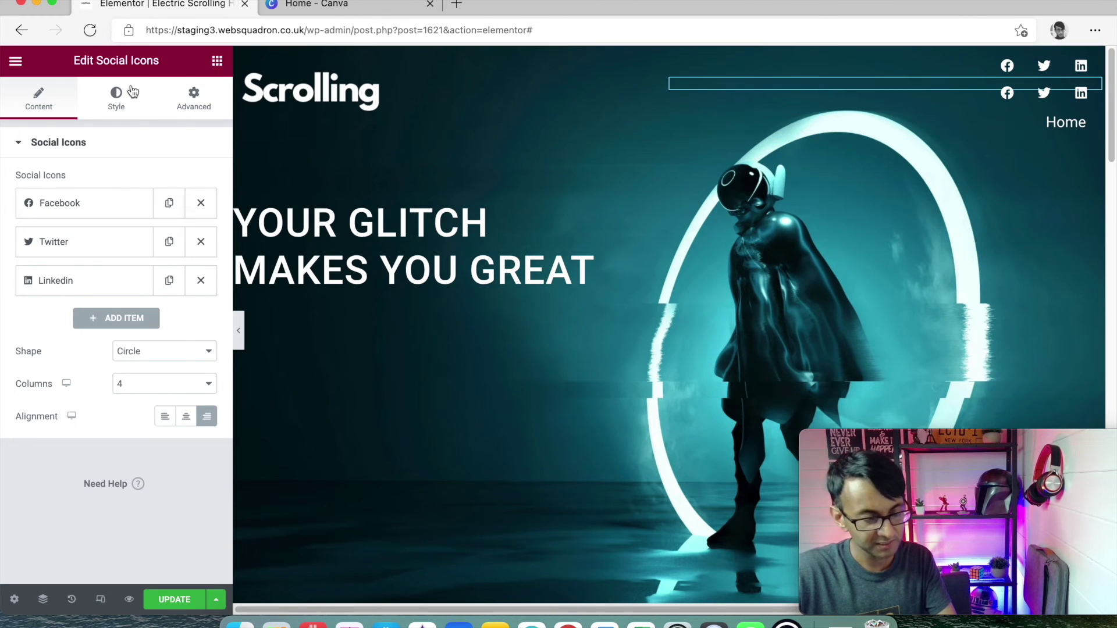
{"action": "left_click", "coordinate": [121, 108]}
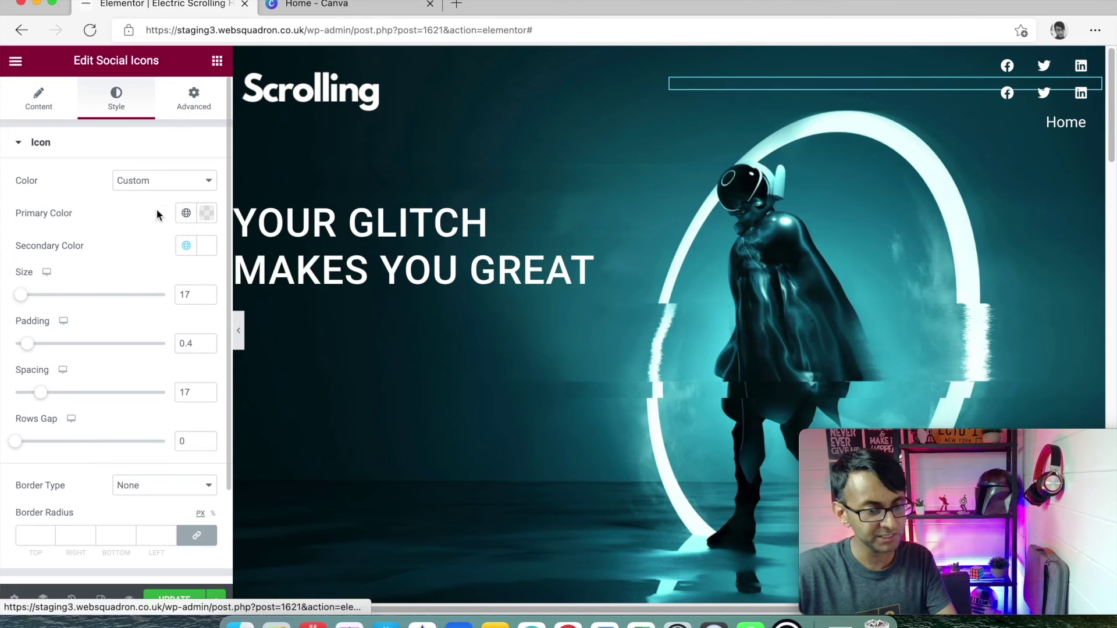
{"action": "left_click", "coordinate": [186, 246]}
{"action": "left_click", "coordinate": [75, 454]}
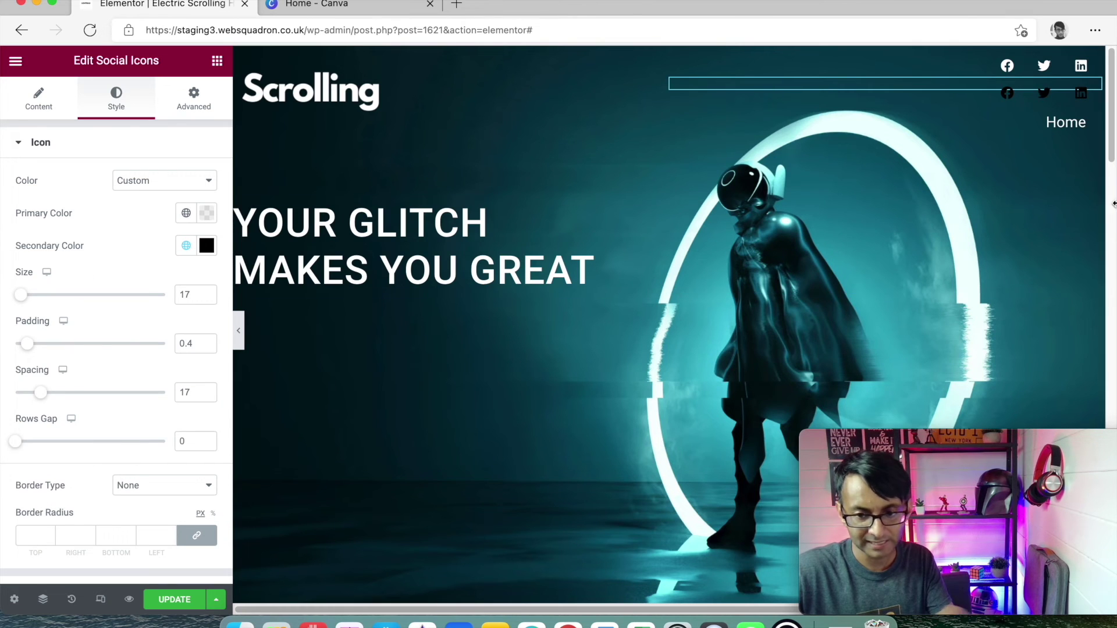
- Rename the copy's CSS class to scroll-logo, update the page, and hide the editor panel
{"action": "left_click", "coordinate": [194, 99]}
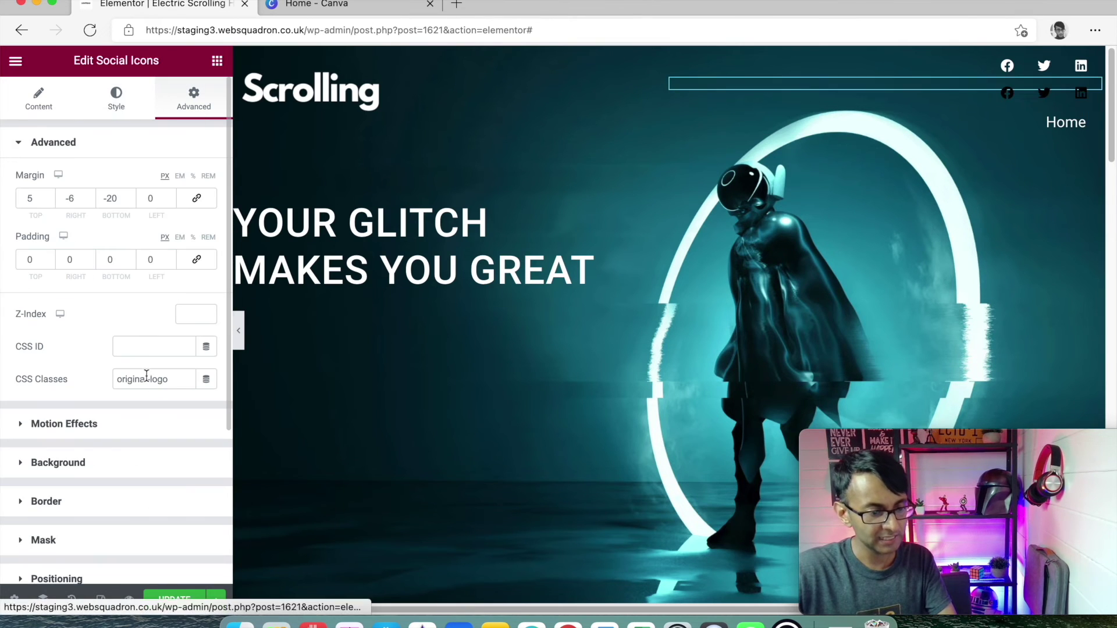
{"action": "double_click", "coordinate": [151, 383]}
{"action": "type", "text": "scroll"}
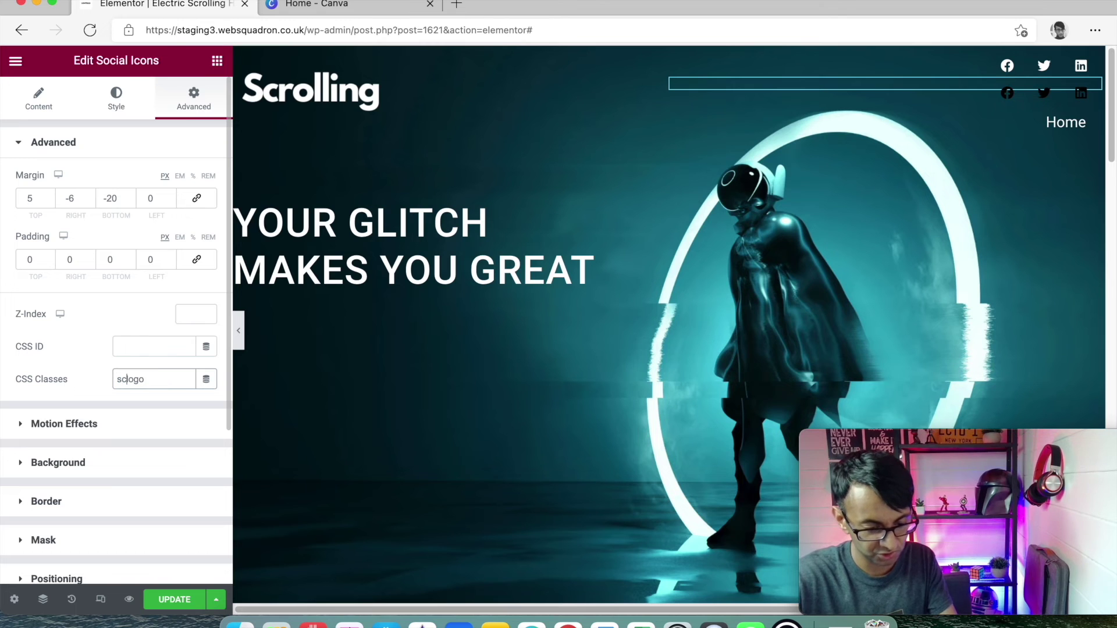
{"action": "type", "text": "-"}
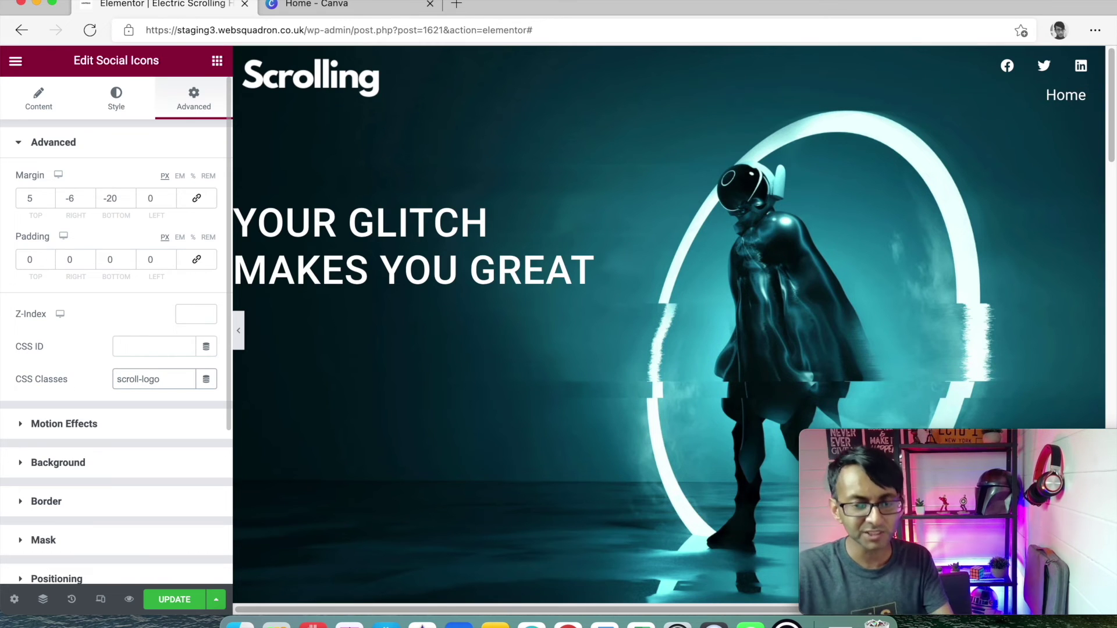
{"action": "left_click", "coordinate": [175, 599]}
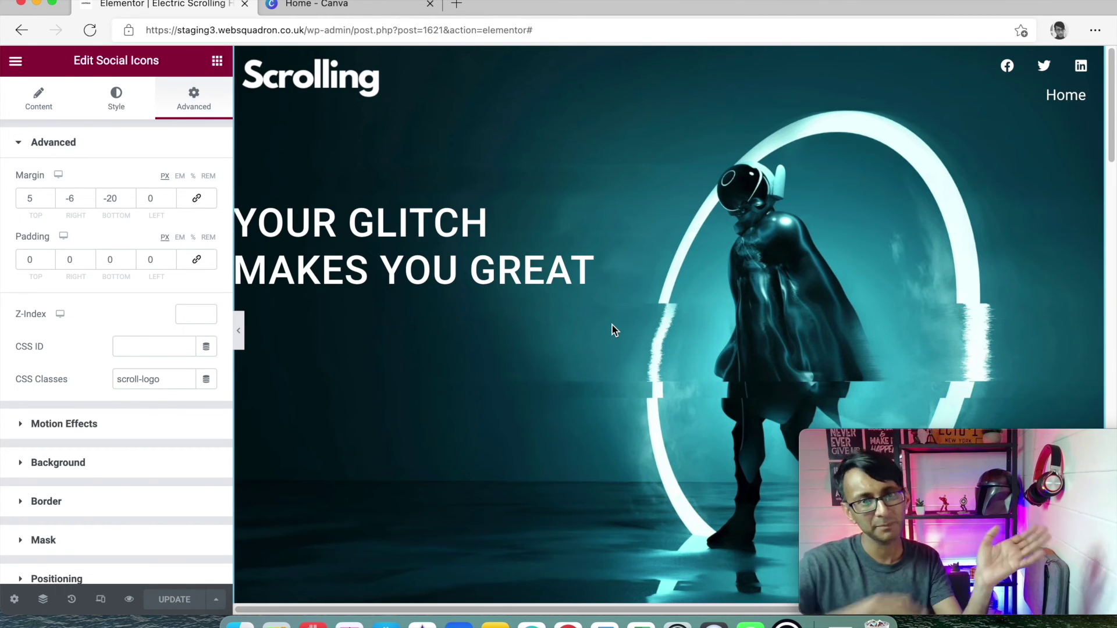
{"action": "left_click", "coordinate": [239, 331]}
{"action": "scroll", "coordinate": [558, 323], "scroll_direction": "down", "scroll_amount": 5}
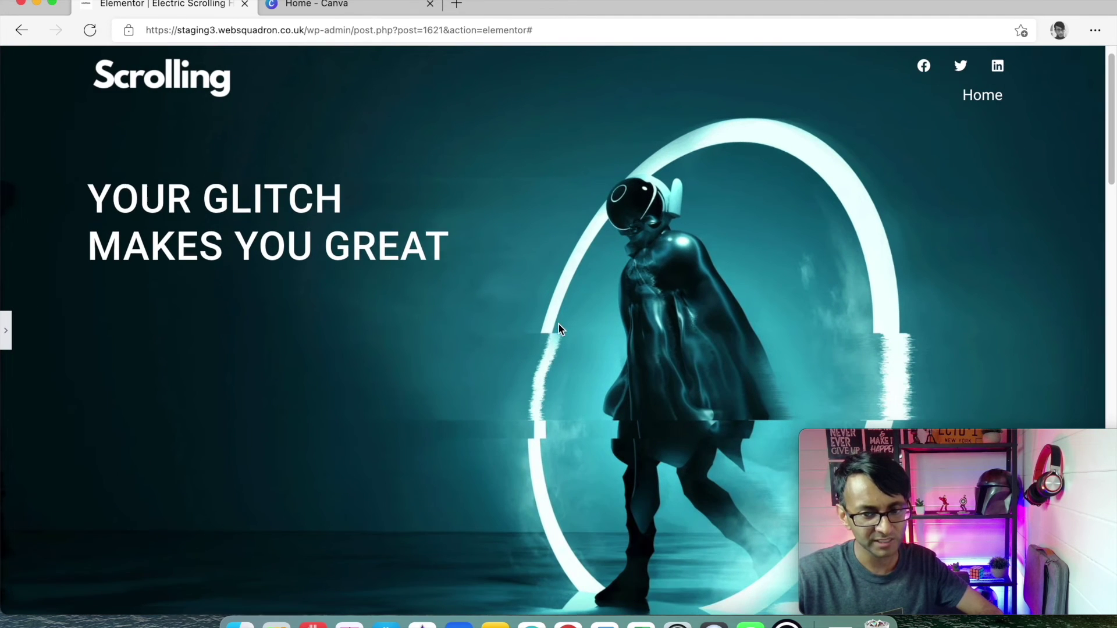
{"action": "scroll", "coordinate": [578, 329], "scroll_direction": "up", "scroll_amount": 4}
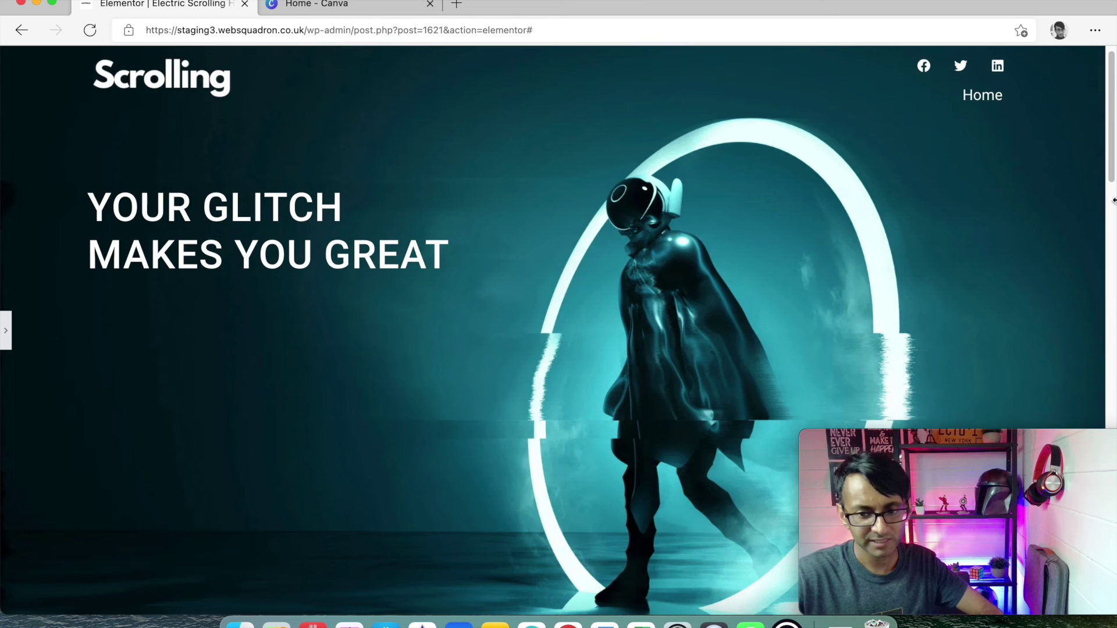
{"action": "left_click_drag", "start_coordinate": [1110, 164], "coordinate": [1108, 160]}
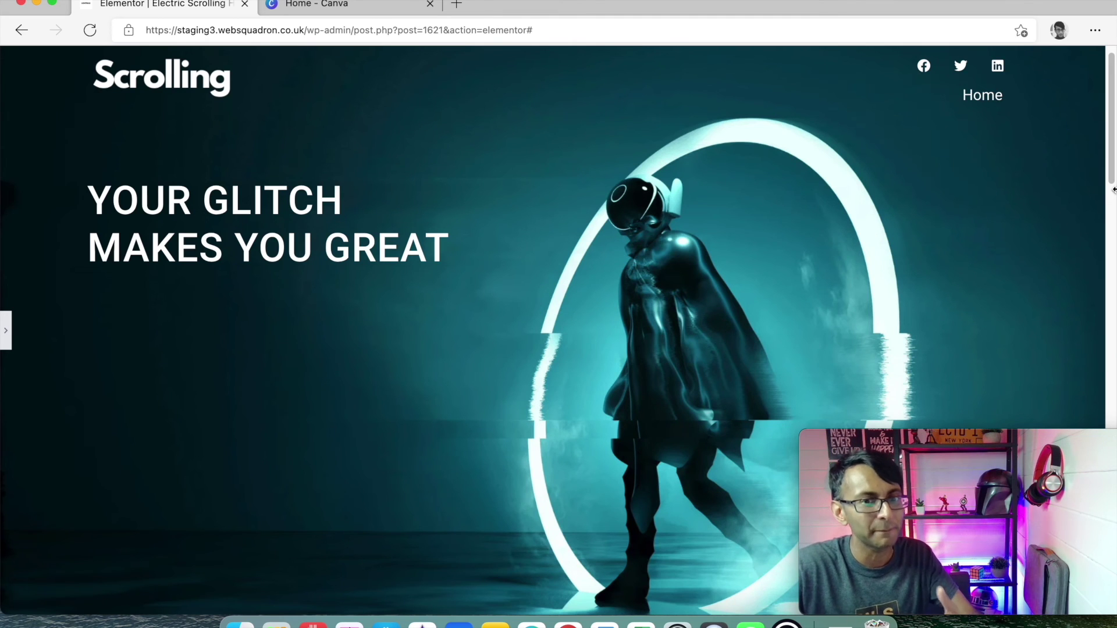
{"action": "left_click_drag", "start_coordinate": [1110, 162], "coordinate": [1109, 148]}
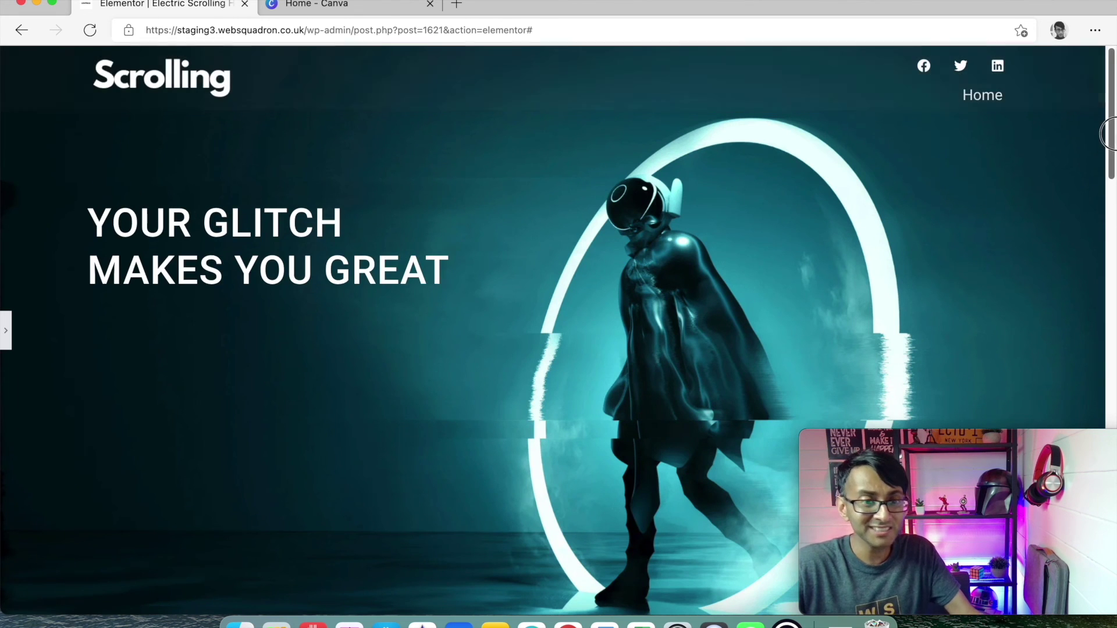
{"action": "left_click", "coordinate": [6, 331]}
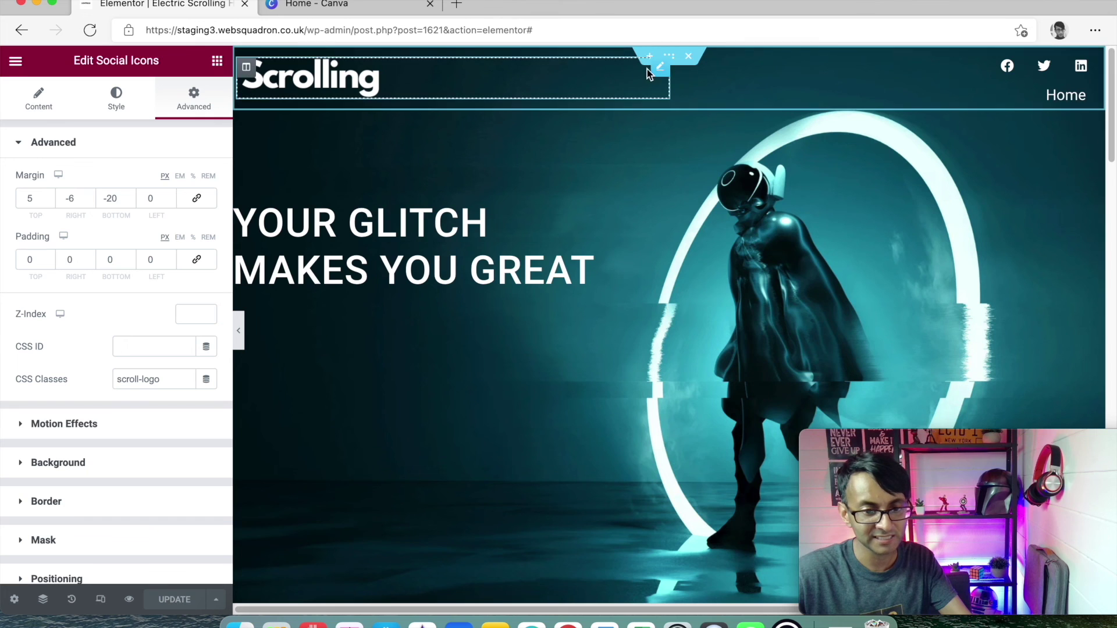
- Select the header section and scroll to its sticky and logo-swap custom CSS rules
{"action": "left_click", "coordinate": [669, 56]}
{"action": "scroll", "coordinate": [131, 378], "scroll_direction": "down", "scroll_amount": 2}
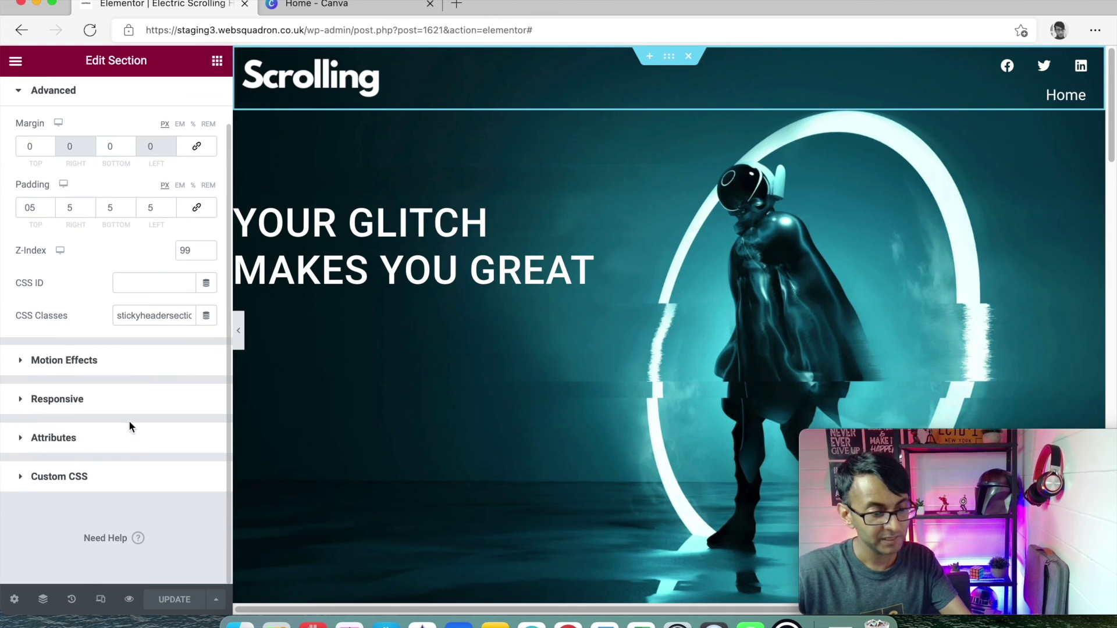
{"action": "left_click", "coordinate": [132, 477]}
{"action": "scroll", "coordinate": [169, 355], "scroll_direction": "down", "scroll_amount": 4}
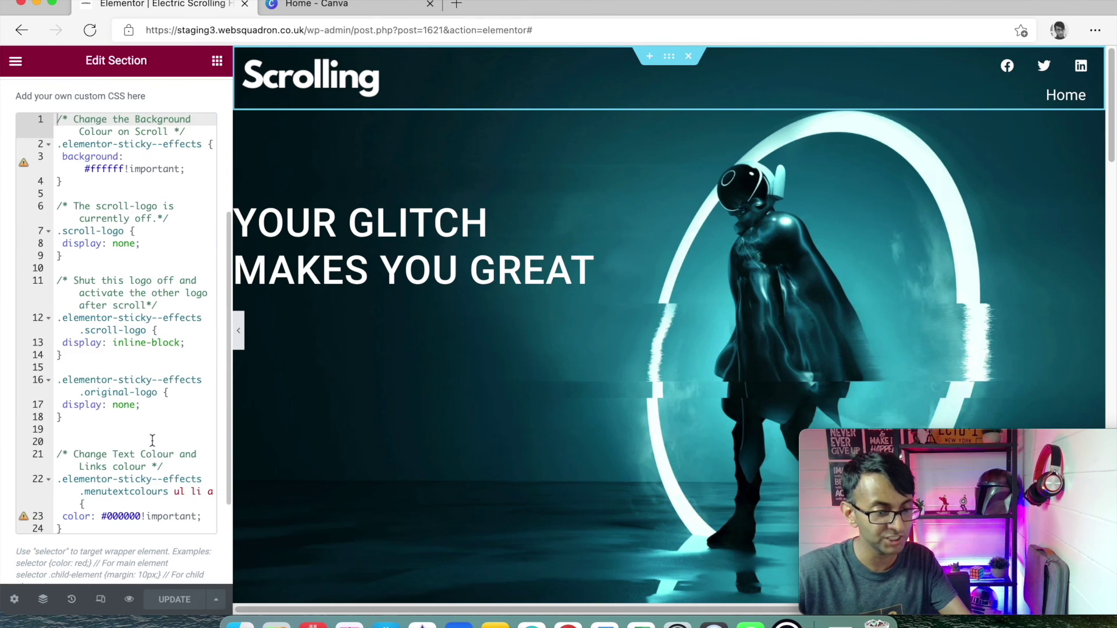